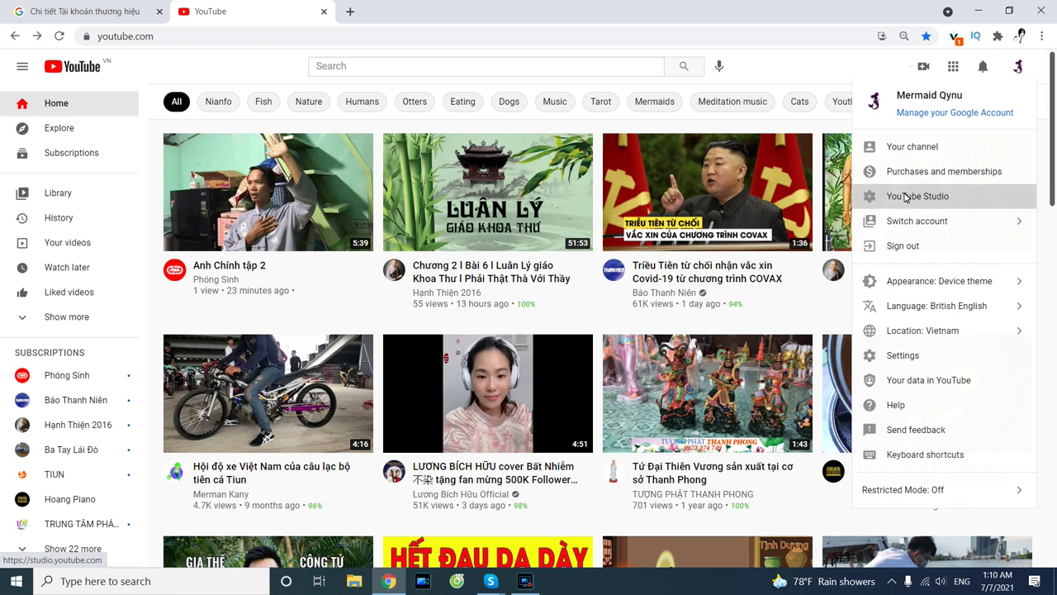
Open YouTube Studio, look over the channel dashboard, and go to Channel customisation.
click(906, 196)
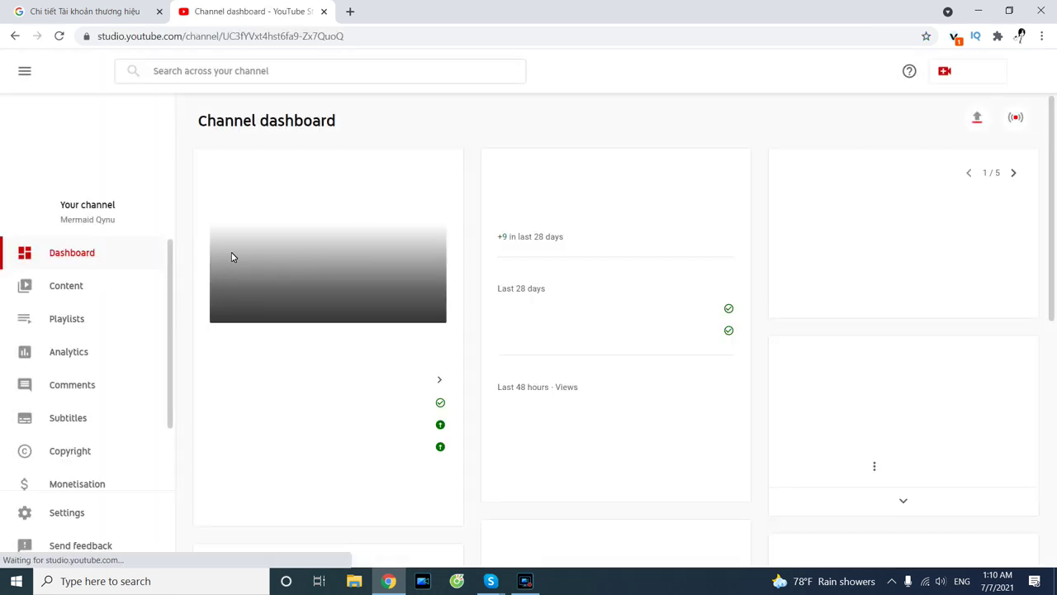
scroll(172, 268, down, 2)
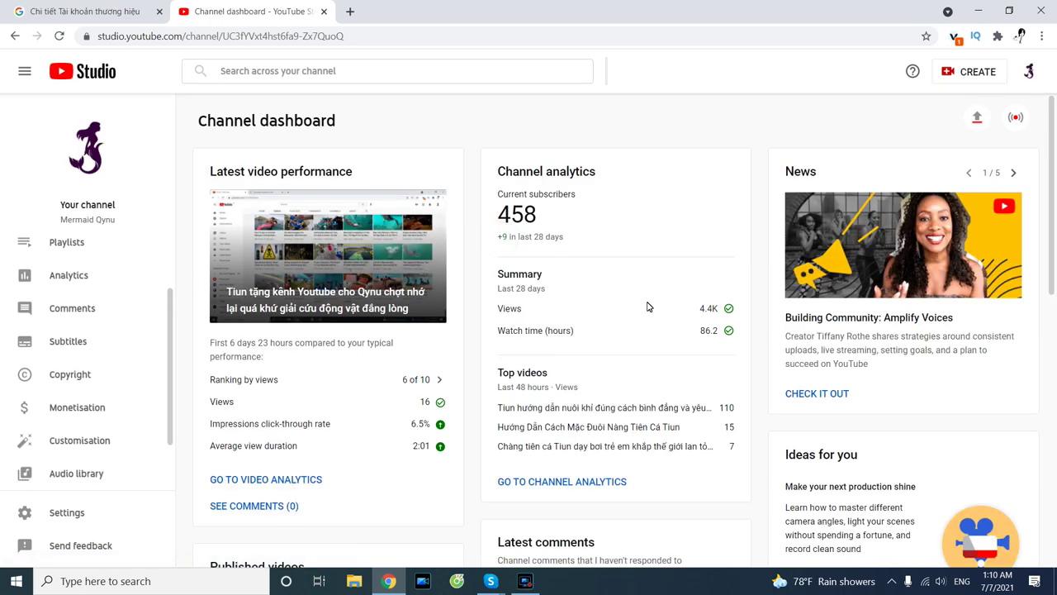
scroll(422, 383, down, 2)
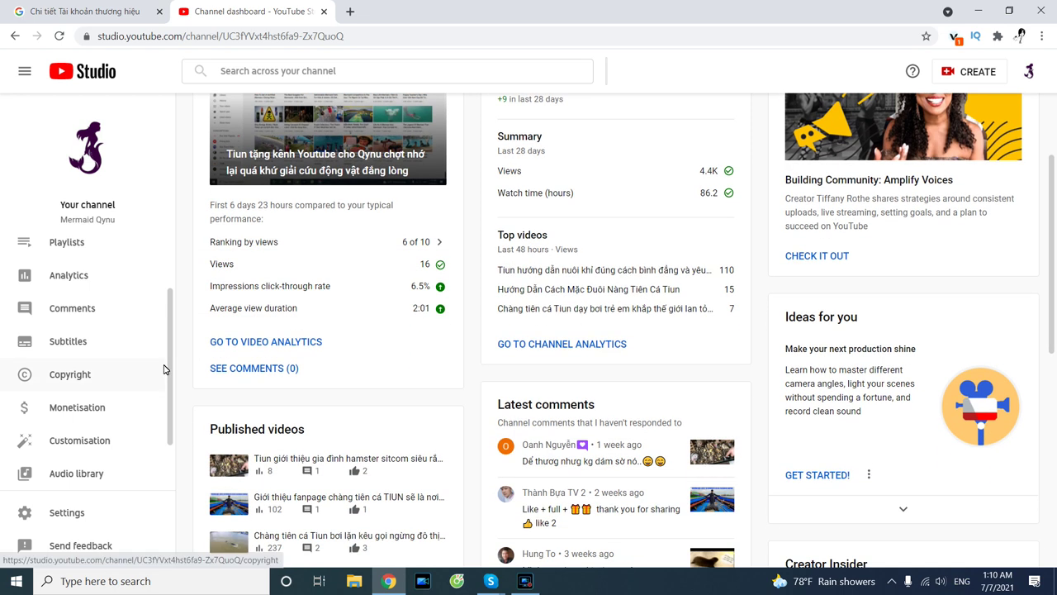
scroll(164, 367, down, 1)
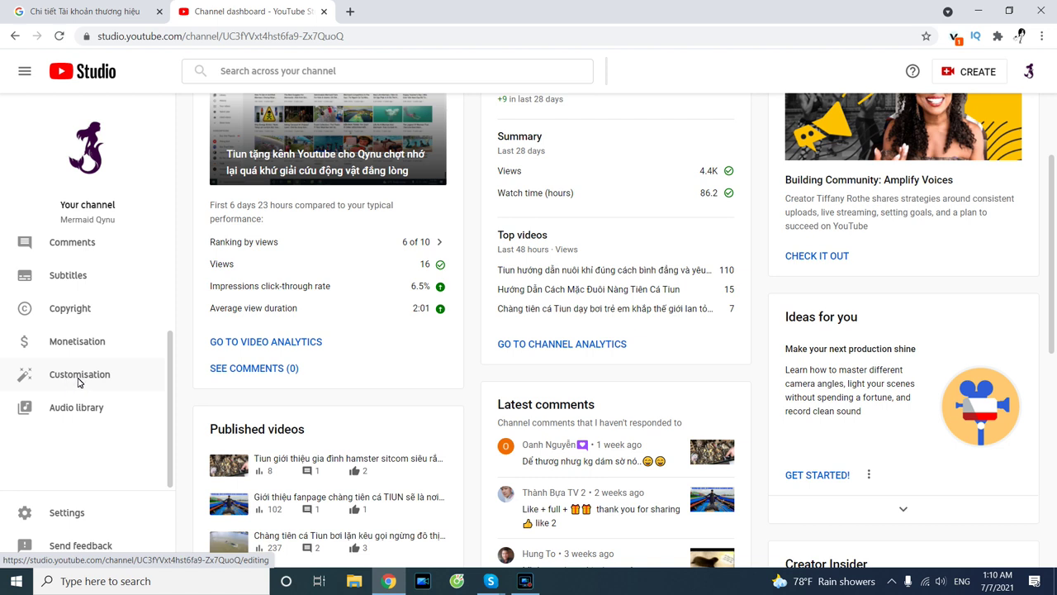
click(82, 378)
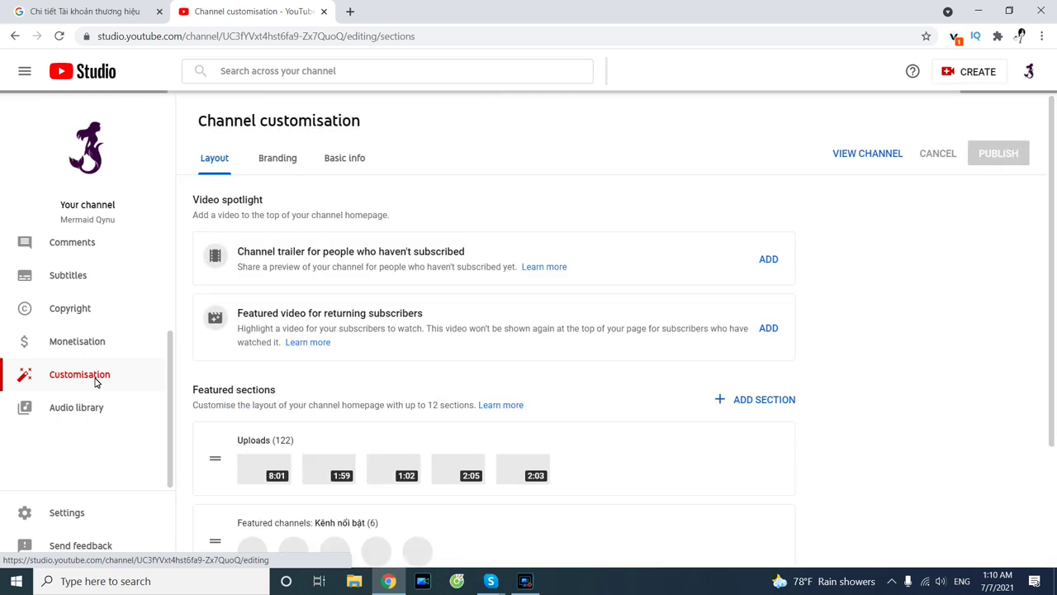
Review the Layout and Branding sections, then switch to the Basic info settings.
scroll(322, 281, down, 2)
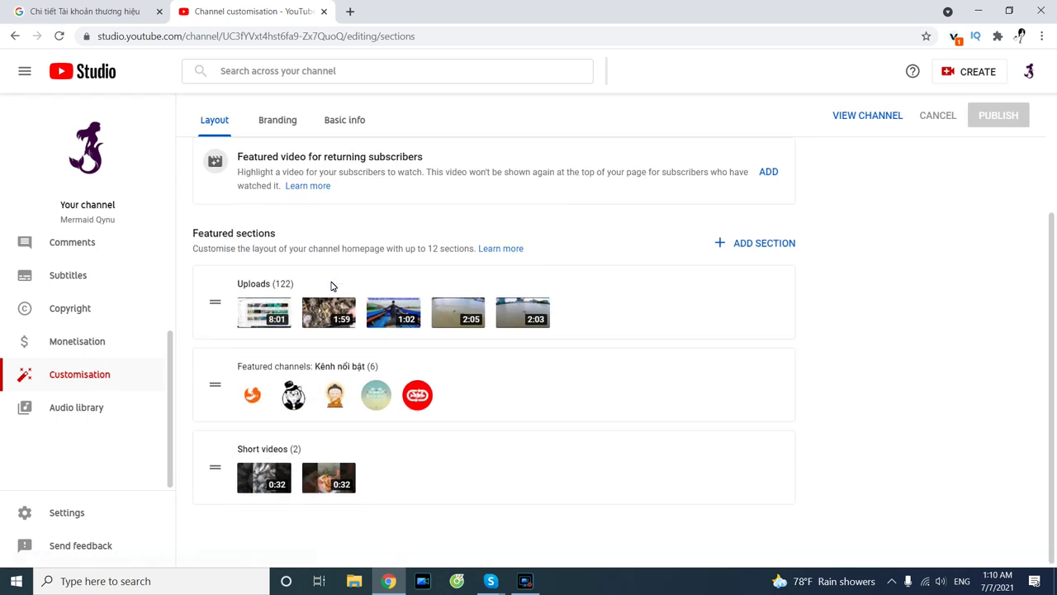
scroll(330, 285, up, 2)
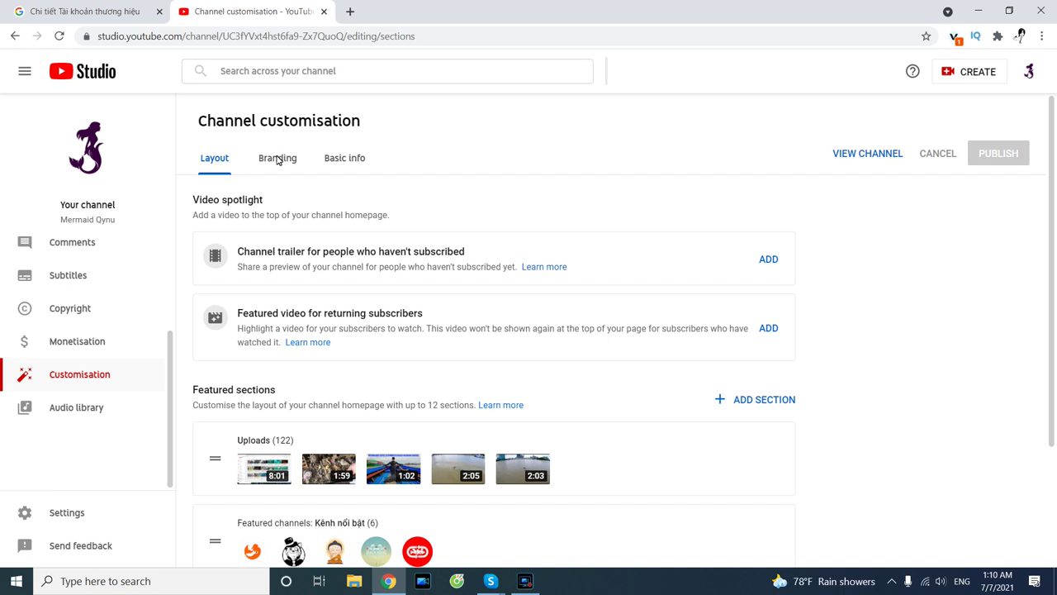
click(278, 160)
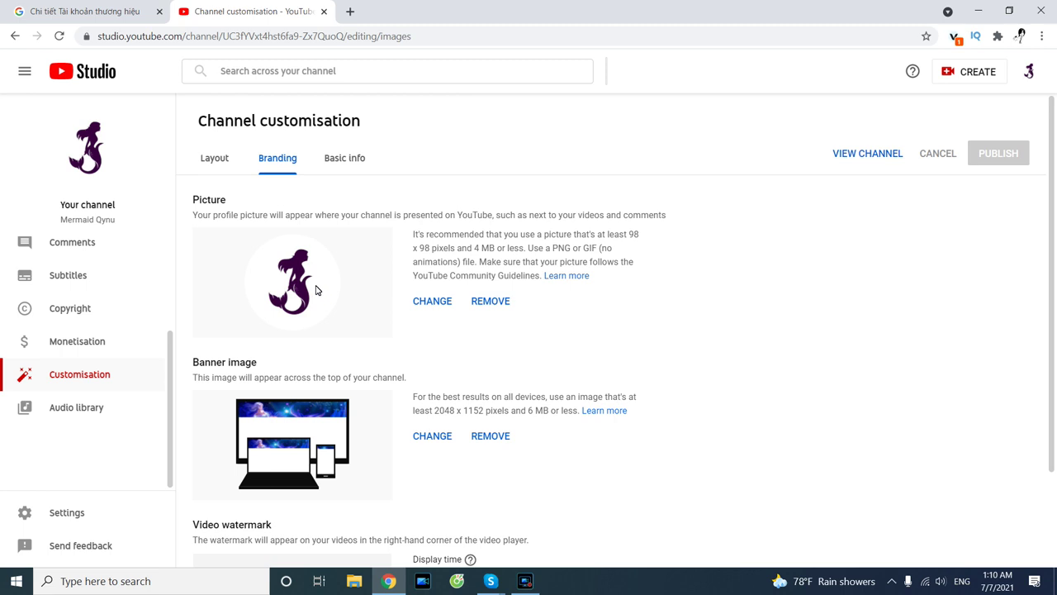
scroll(328, 279, down, 3)
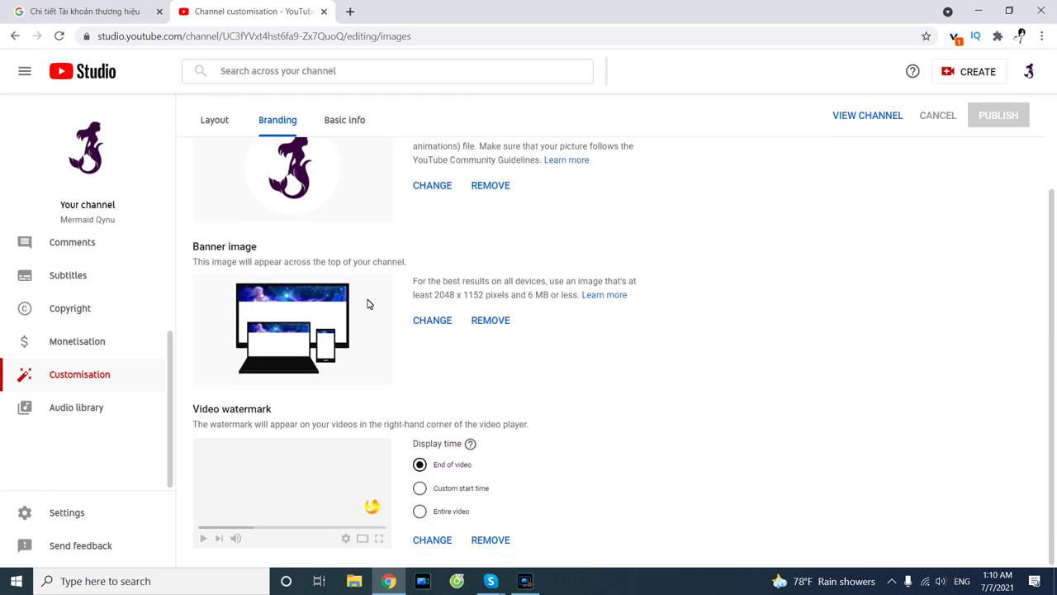
scroll(369, 304, up, 3)
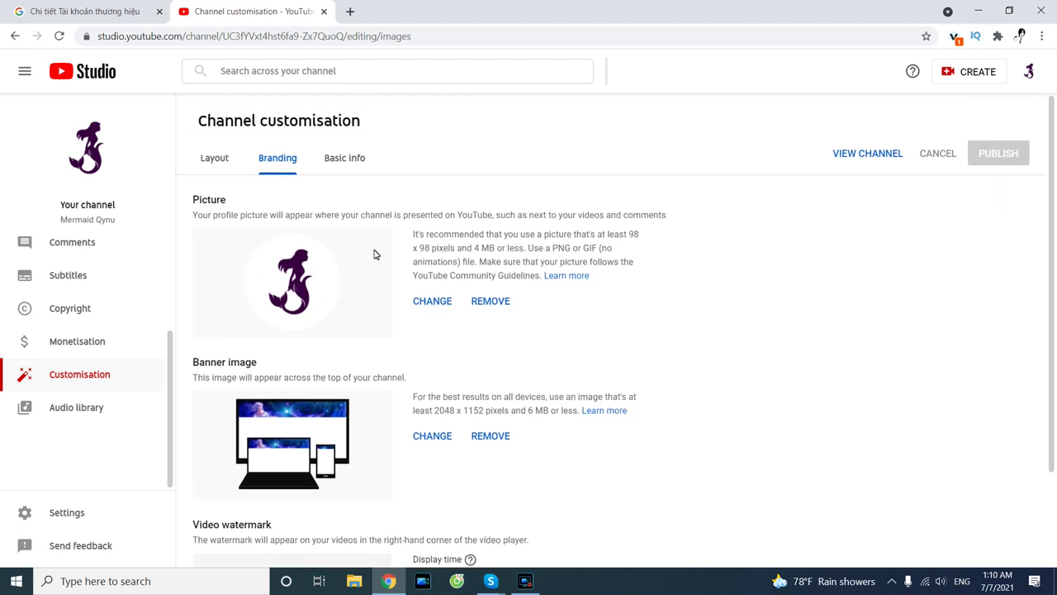
click(345, 169)
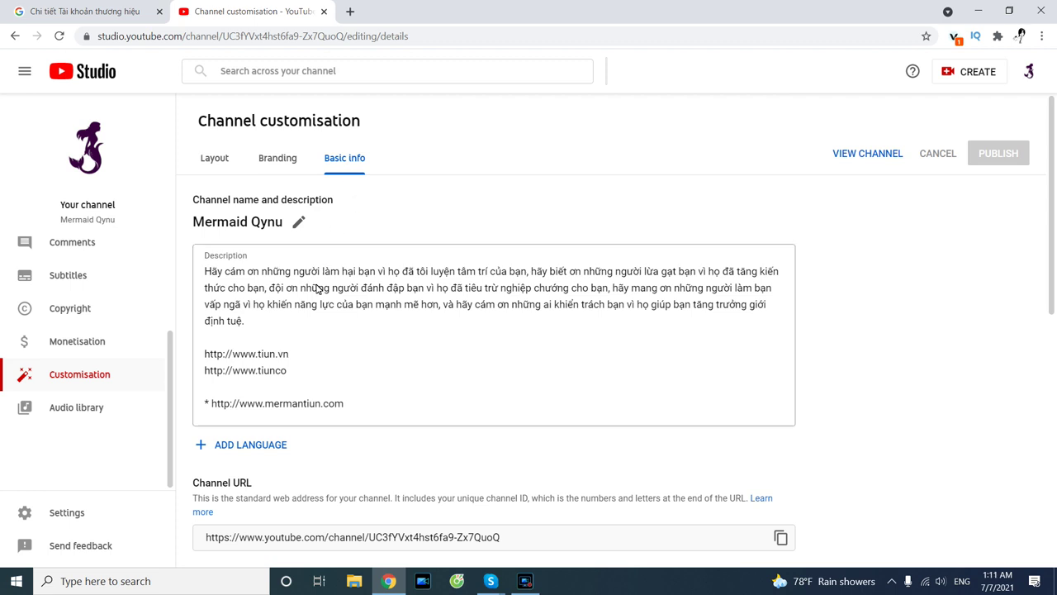
Select the first description paragraph and scroll down to the Custom URL field.
drag(307, 322, 183, 262)
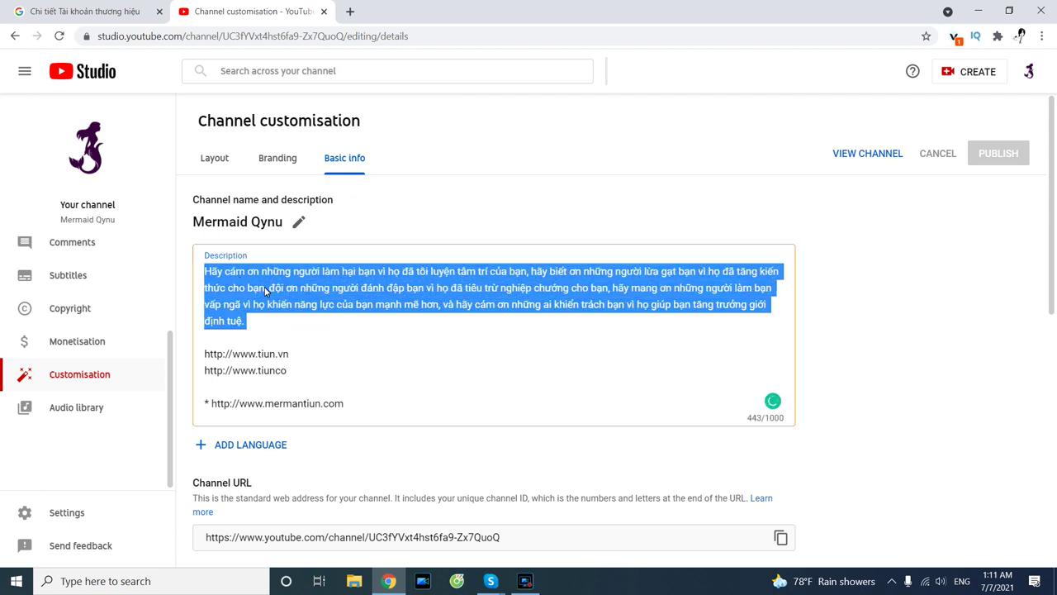
scroll(371, 303, down, 2)
scroll(370, 300, up, 2)
scroll(372, 304, down, 2)
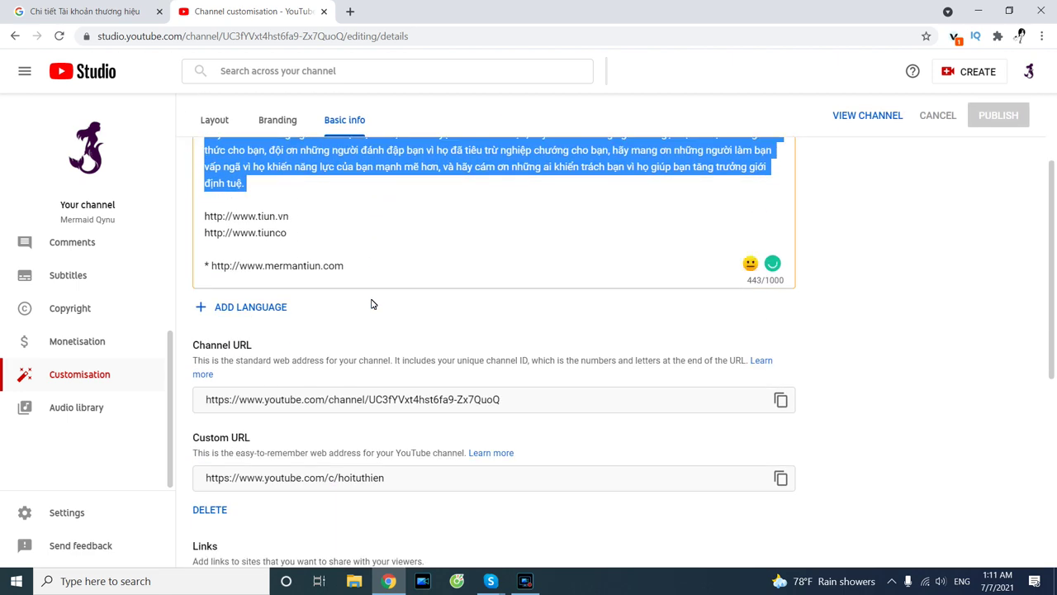
scroll(371, 304, down, 2)
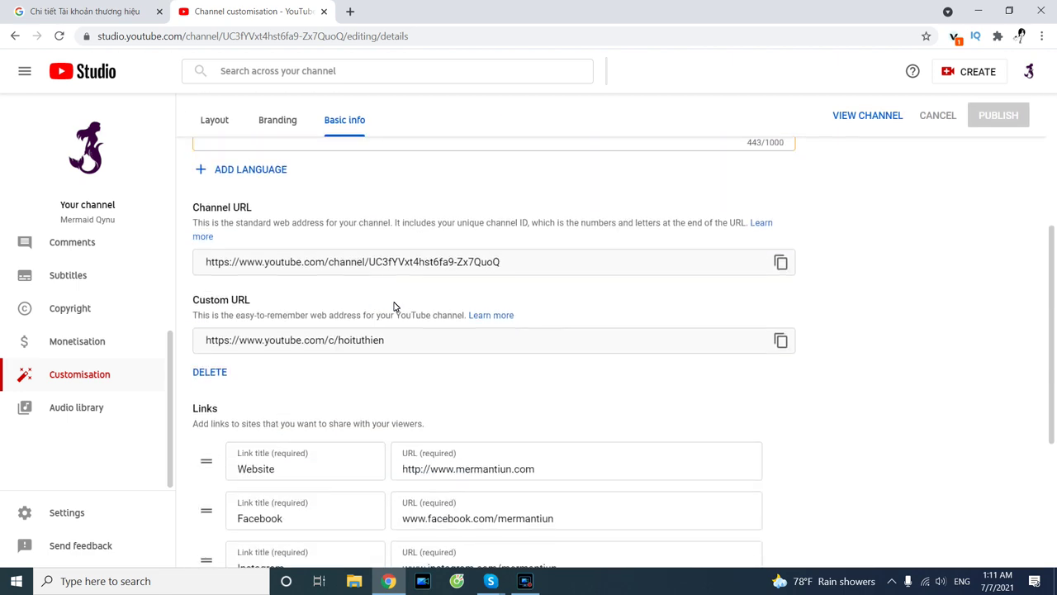
scroll(395, 307, up, 4)
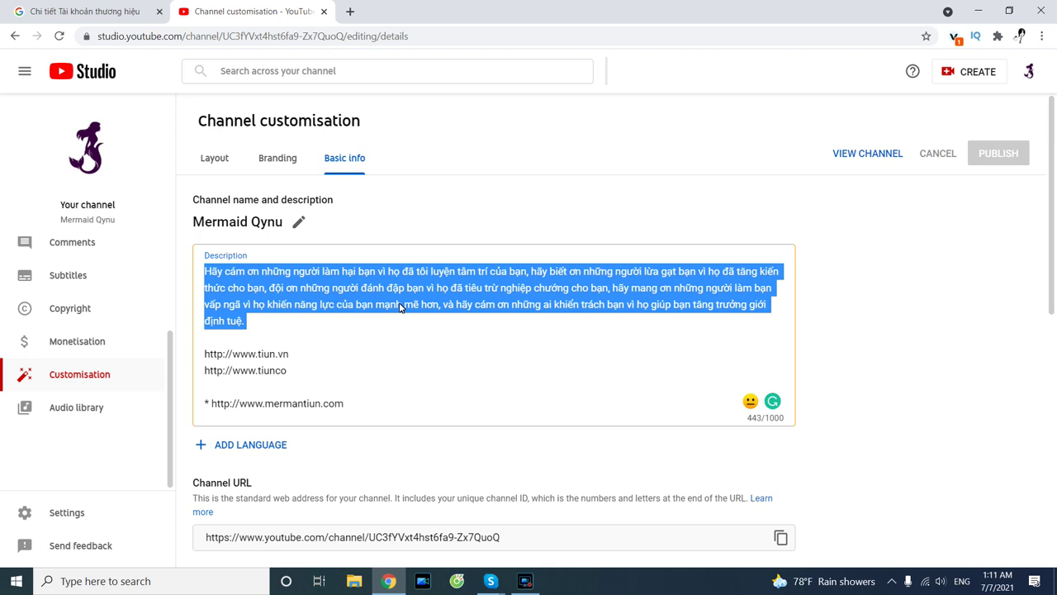
scroll(399, 314, down, 3)
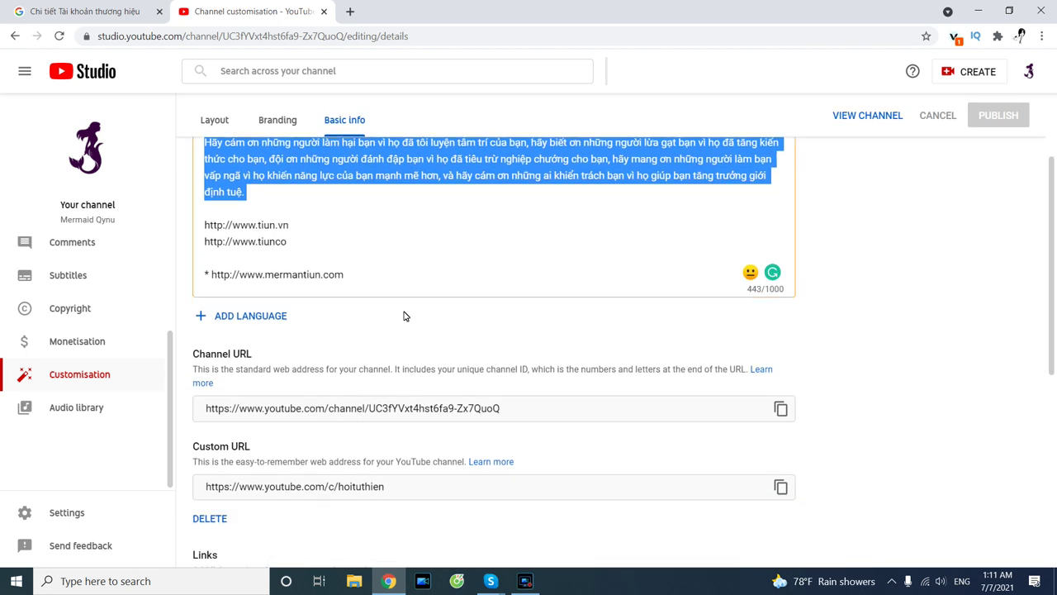
scroll(405, 316, down, 1)
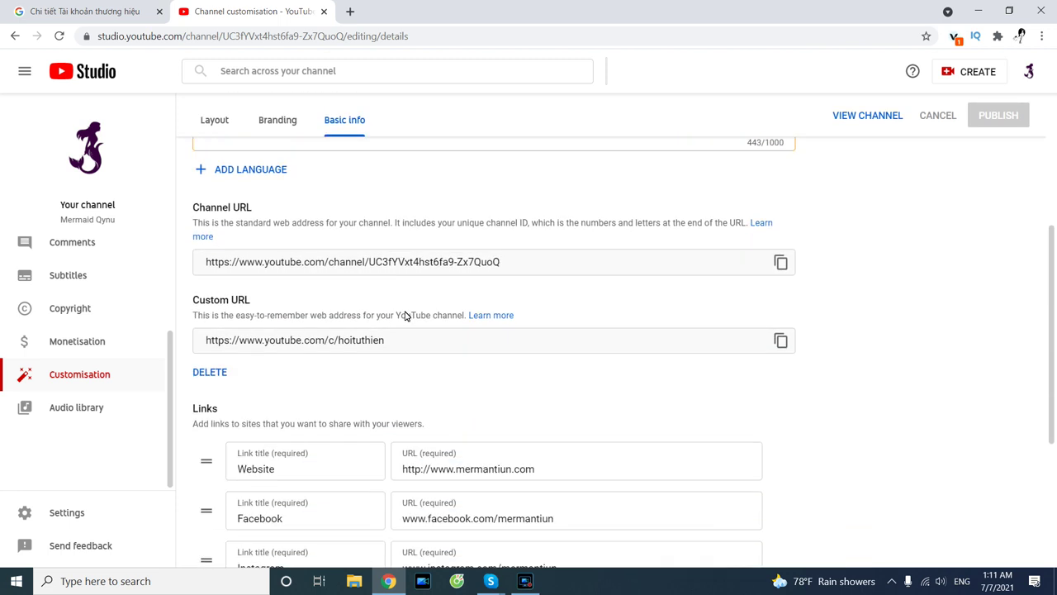
scroll(395, 335, up, 4)
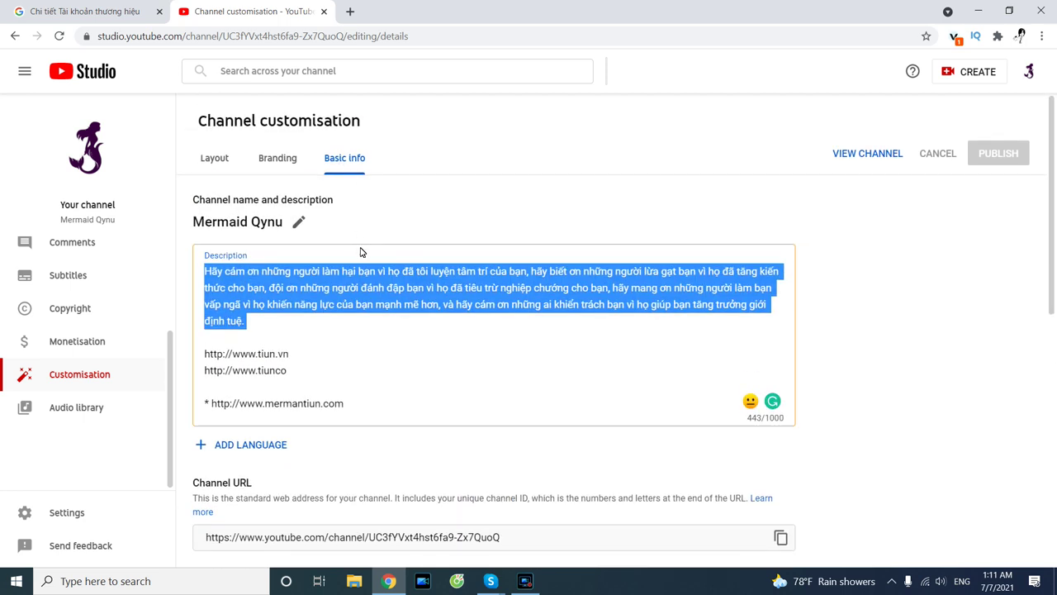
scroll(360, 256, down, 3)
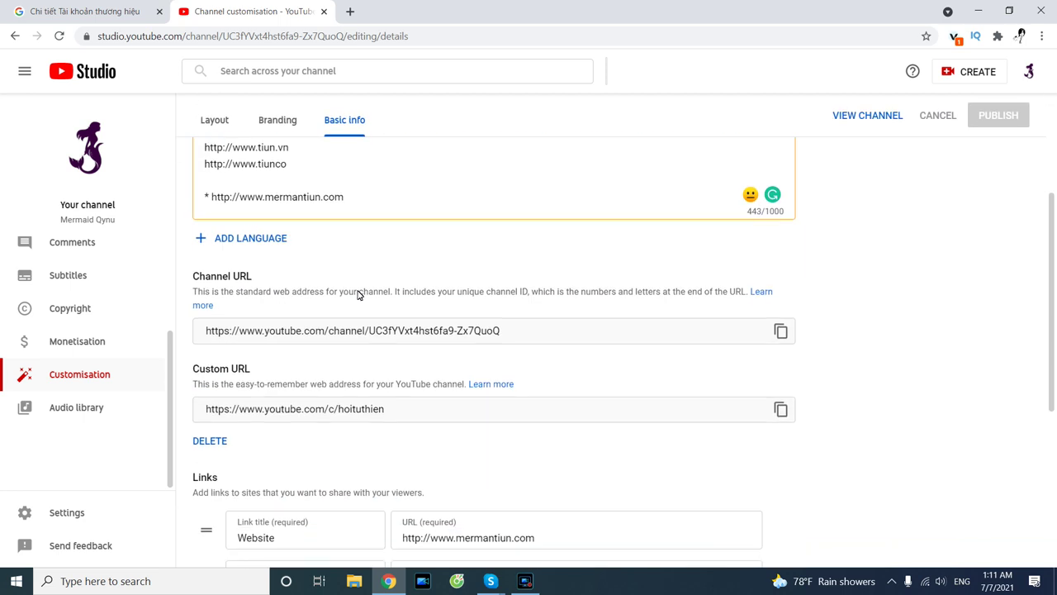
Select the hoituthien handle in the custom URL.
click(360, 423)
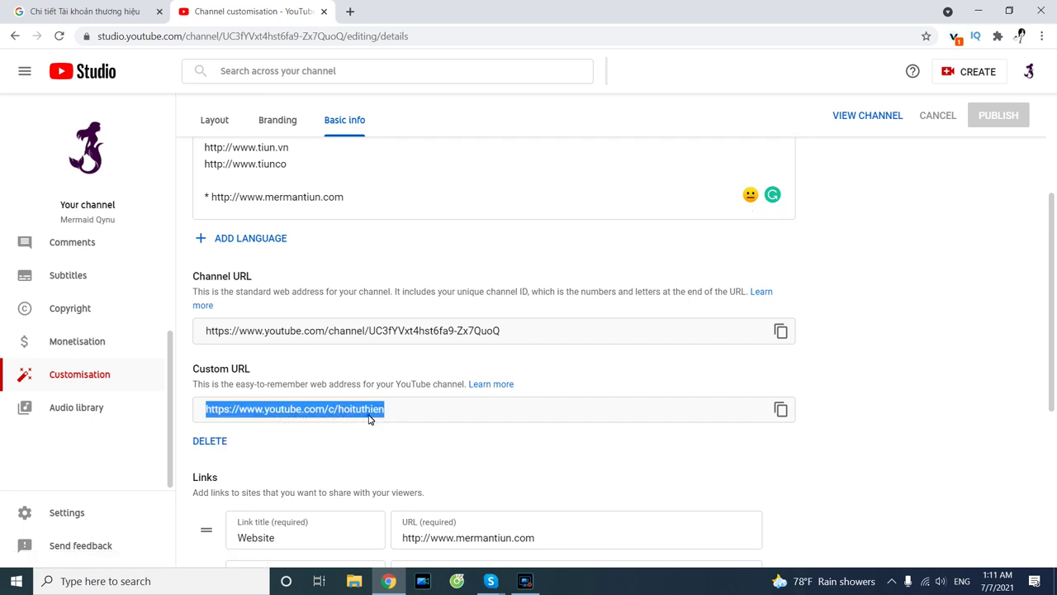
click(369, 420)
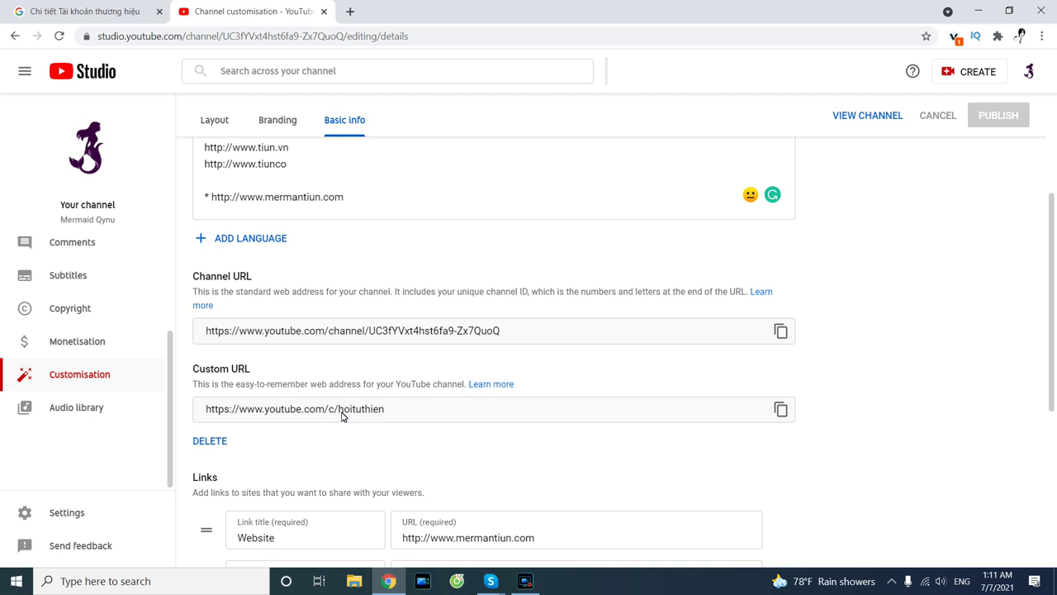
drag(338, 411, 390, 411)
Attempt to remove the hoituthien custom YouTube URL in Google Account and confirm Xóa.
click(223, 442)
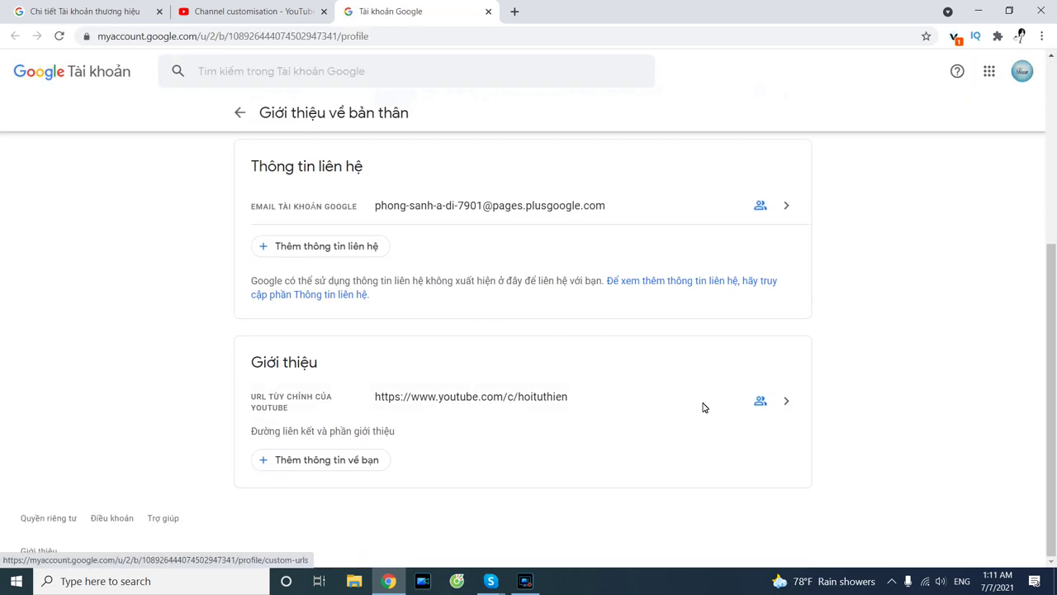
click(792, 402)
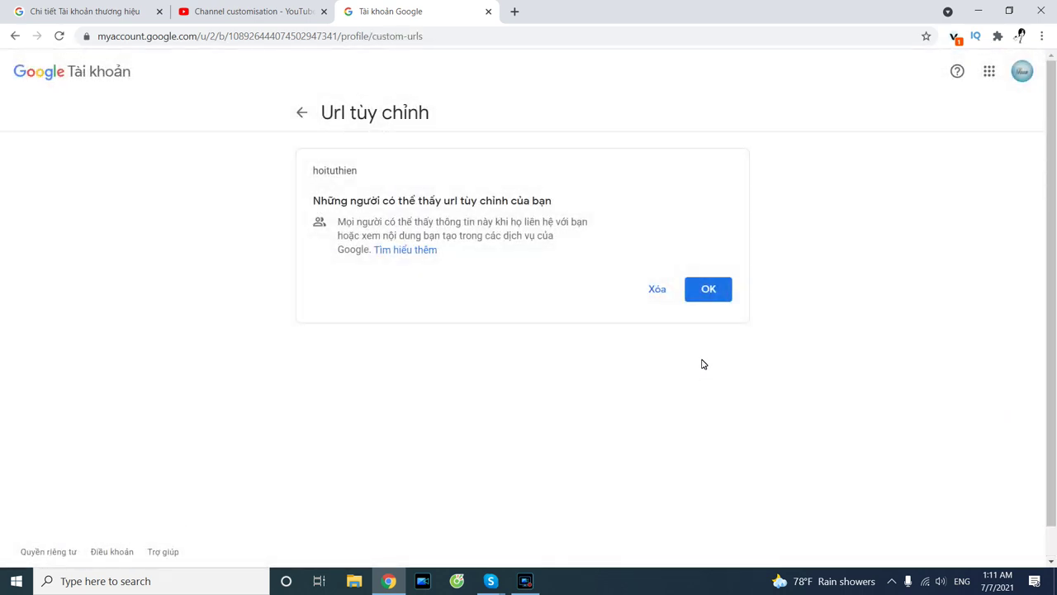
click(657, 289)
click(693, 356)
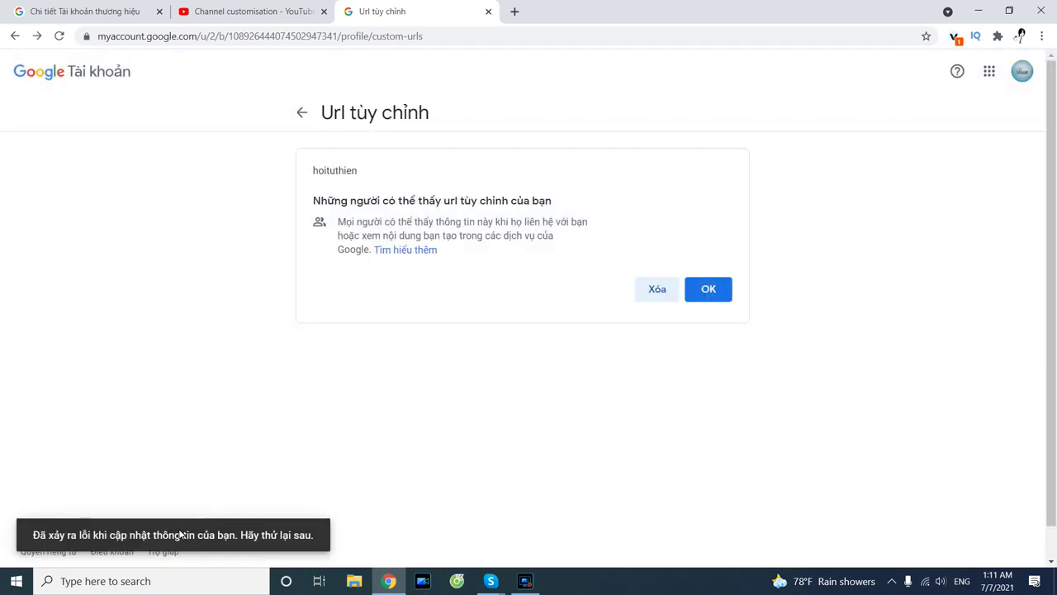
Dismiss the update error and close the Google Account tab.
click(169, 536)
click(694, 296)
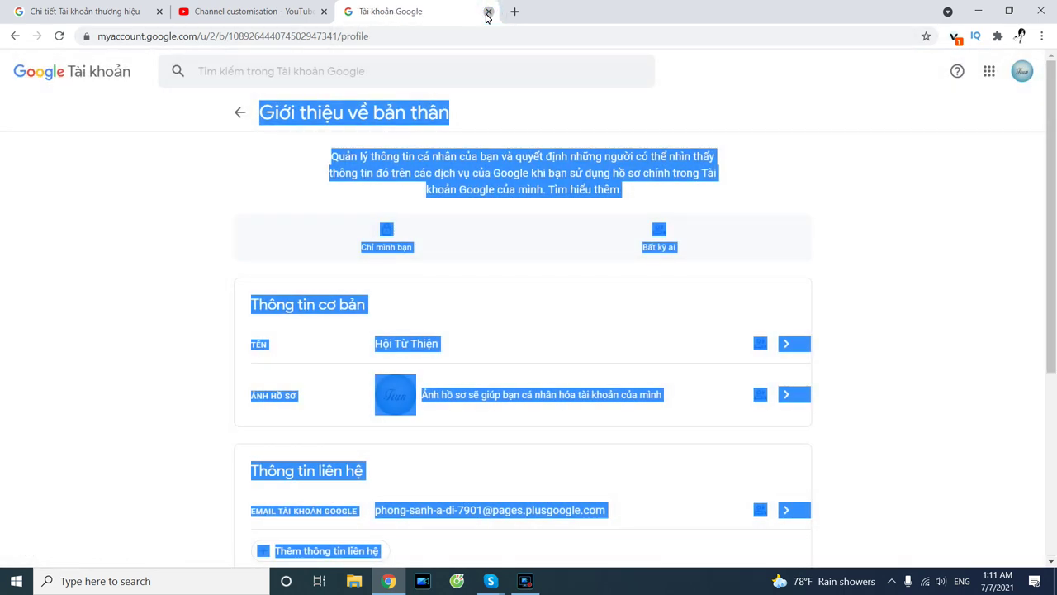
click(488, 11)
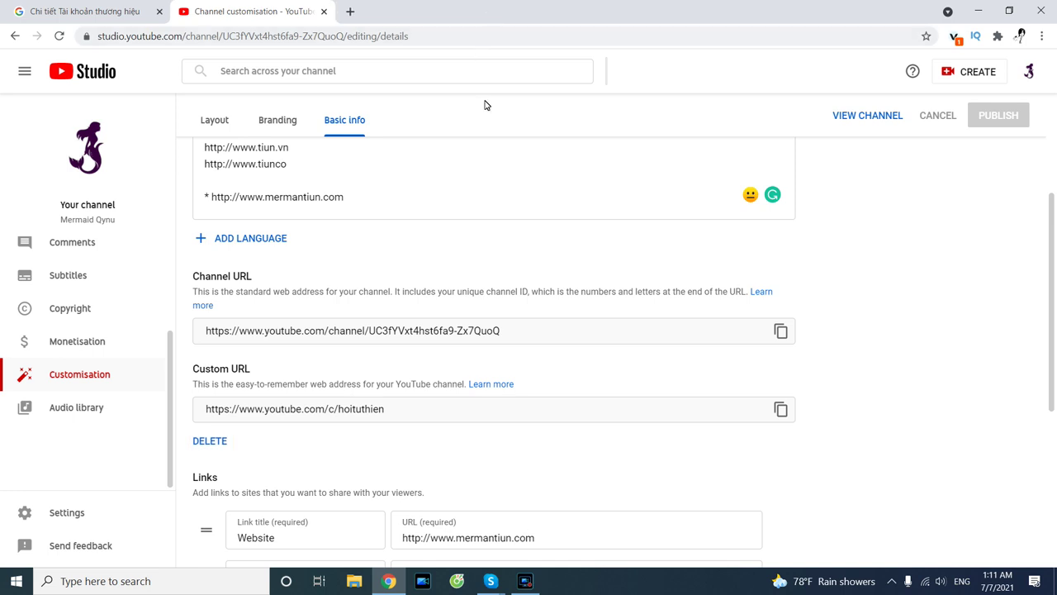
Select the channel description, then select most of the Website link URL.
scroll(545, 296, up, 2)
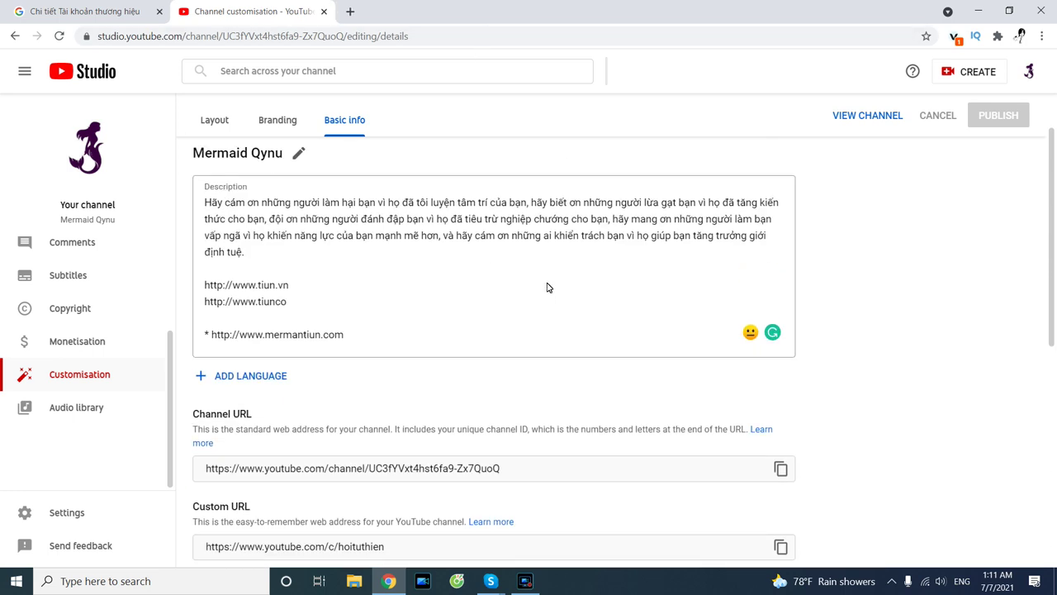
drag(403, 326, 204, 201)
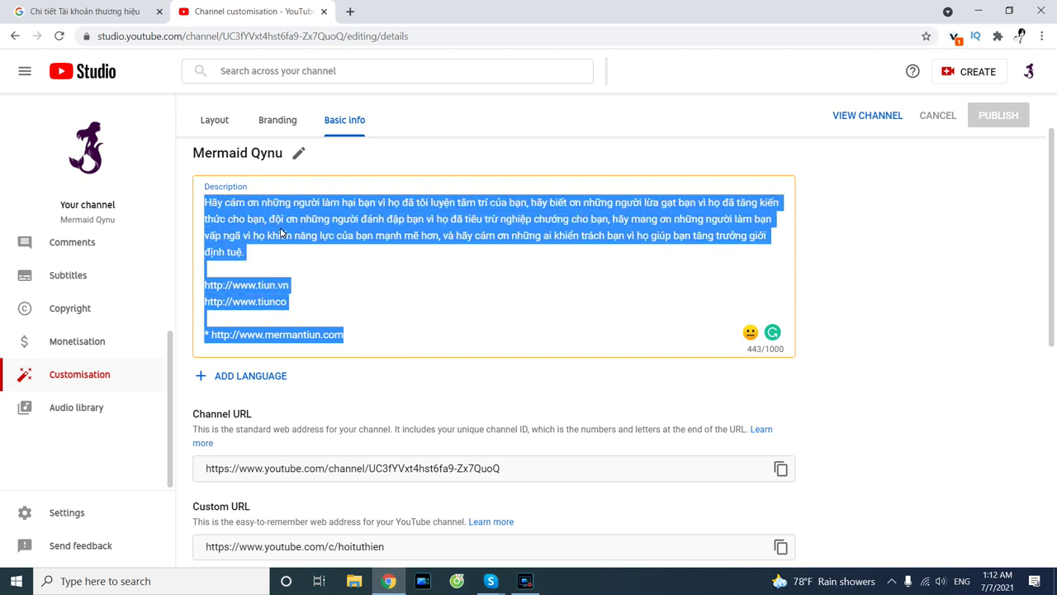
scroll(318, 244, down, 4)
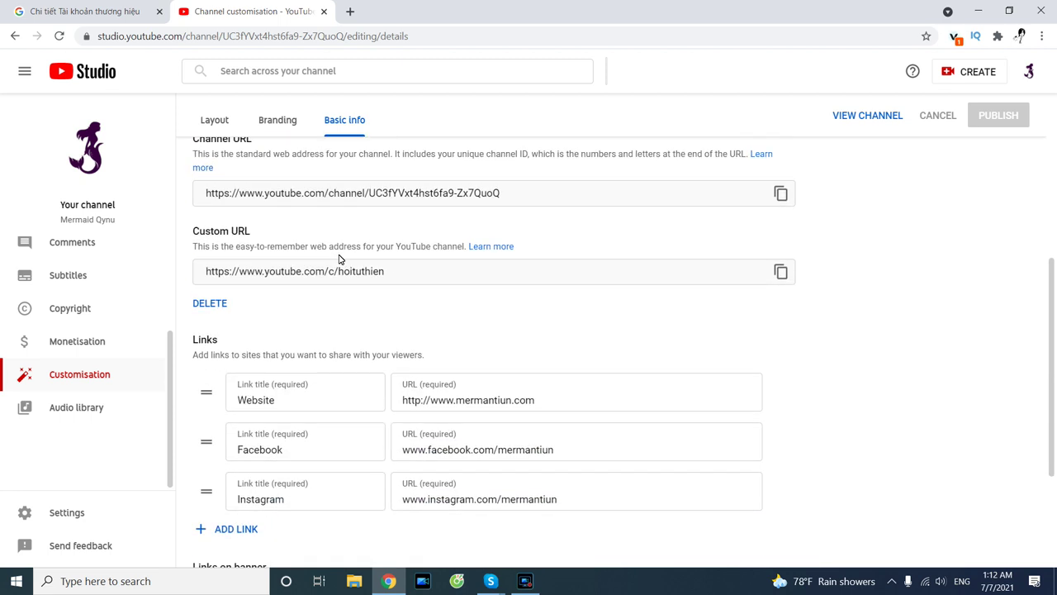
scroll(338, 261, down, 2)
click(561, 263)
key(shift+Left)
key(shift+Left)
key(shift+Left)
key(shift+Left)
key(shift+Left)
key(shift+Left)
key(shift+Left)
key(shift+Left)
key(shift+Left)
key(shift+Left)
key(shift+Left)
key(shift+Left)
key(shift+Left)
key(shift+Left)
key(shift+Left)
key(shift+Left)
key(shift+Left)
key(shift+Left)
key(shift+Left)
key(shift+Left)
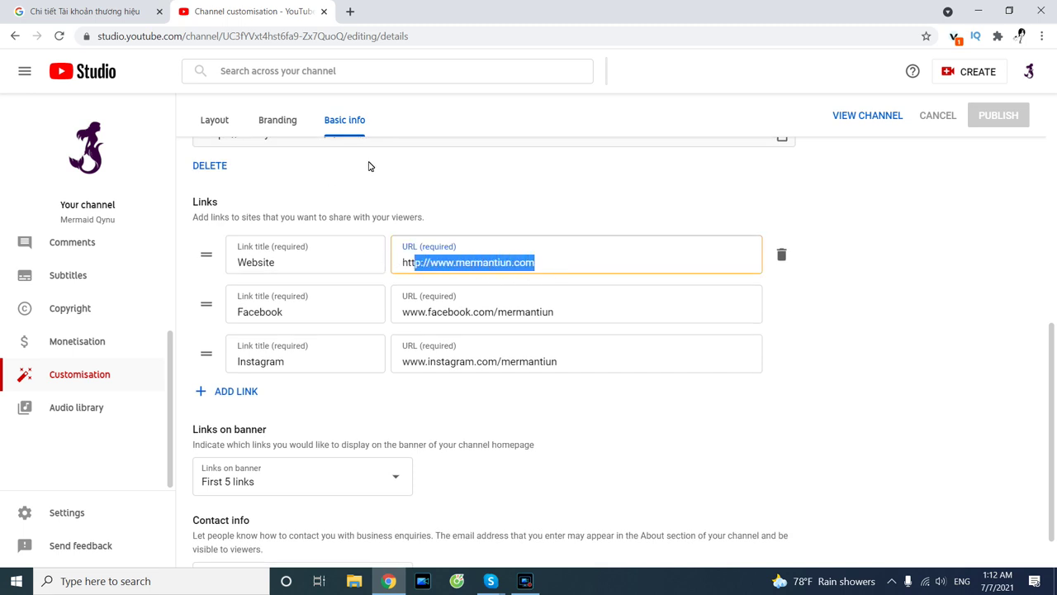
scroll(521, 281, down, 1)
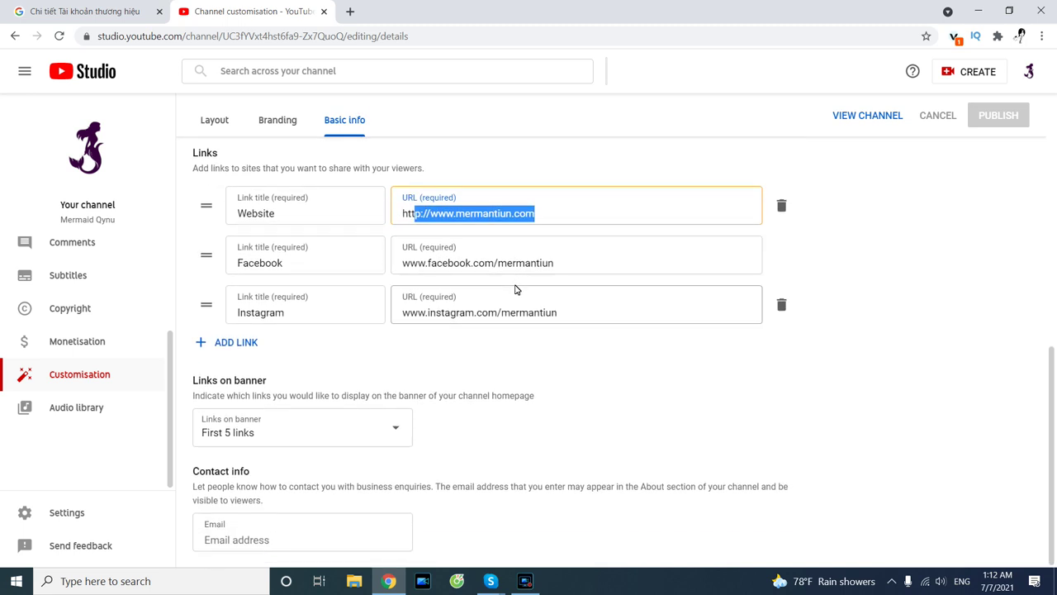
scroll(517, 284, up, 1)
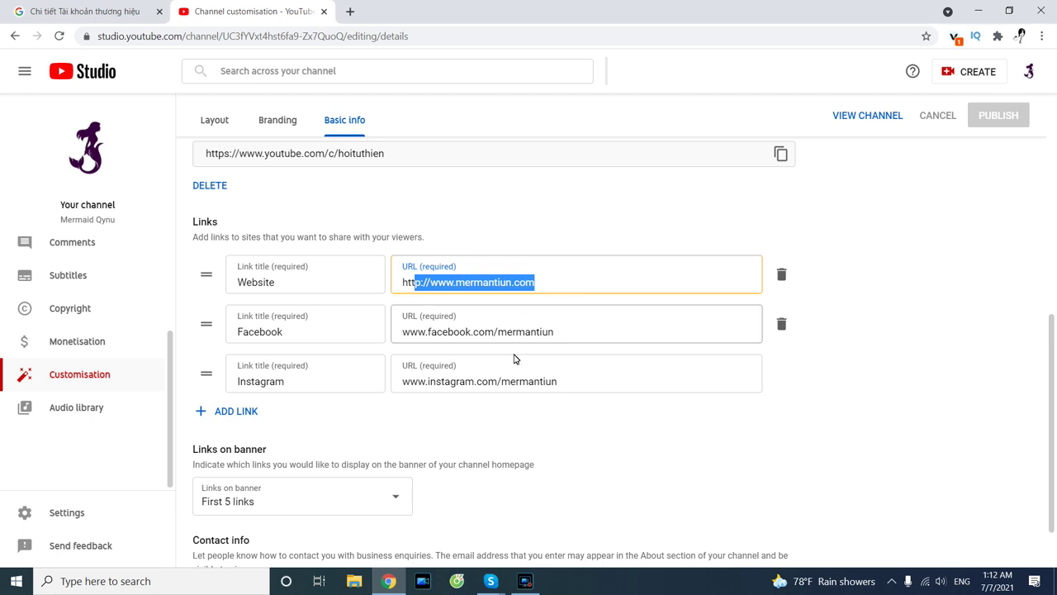
Delete the old ending of the Instagram link URL and select the Facebook URL's end.
click(514, 386)
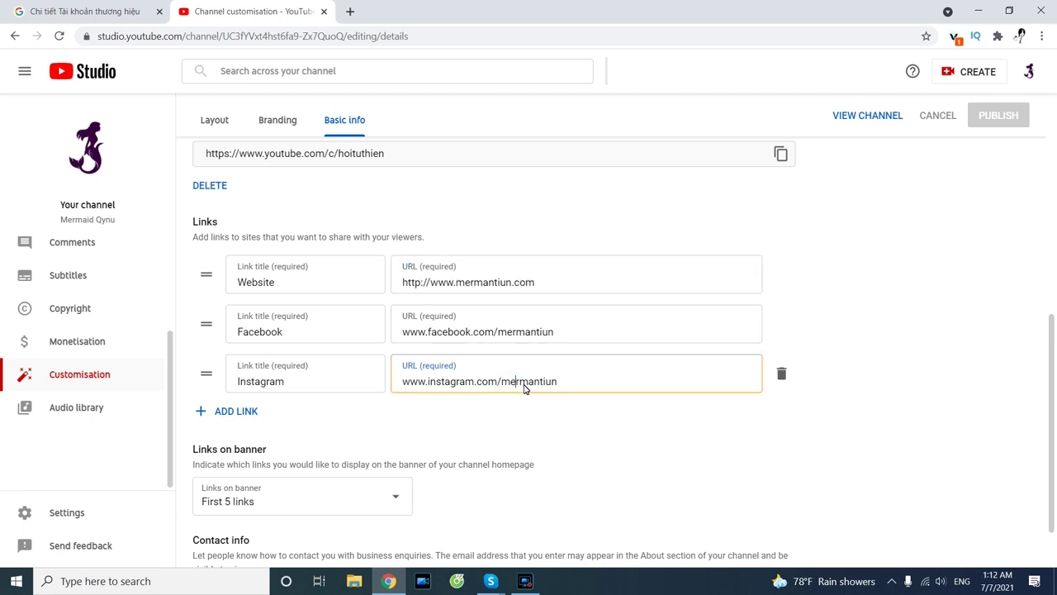
drag(533, 386, 573, 401)
key(BackSpace)
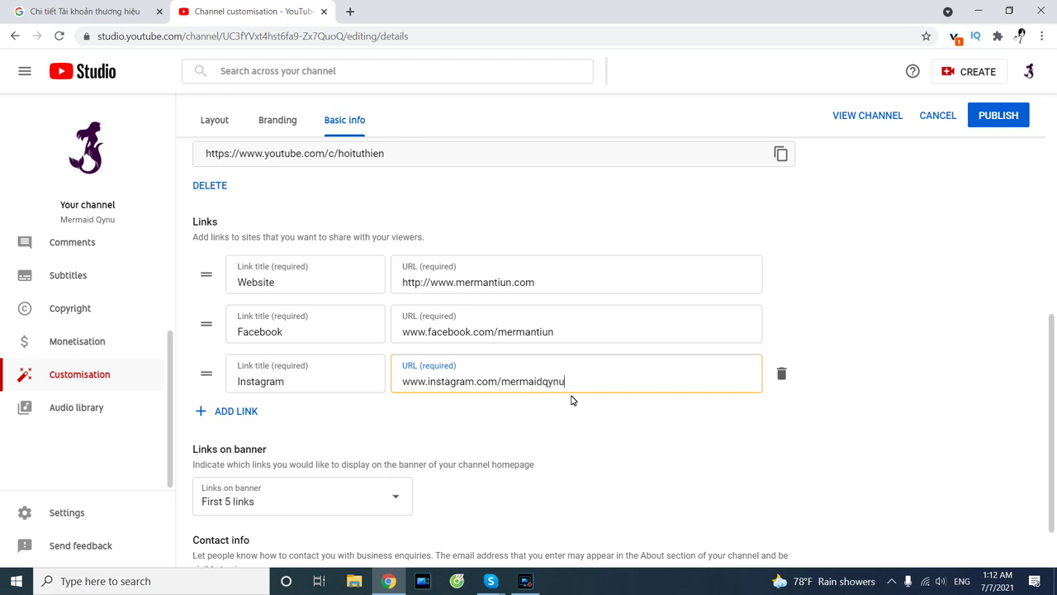
drag(561, 335, 394, 329)
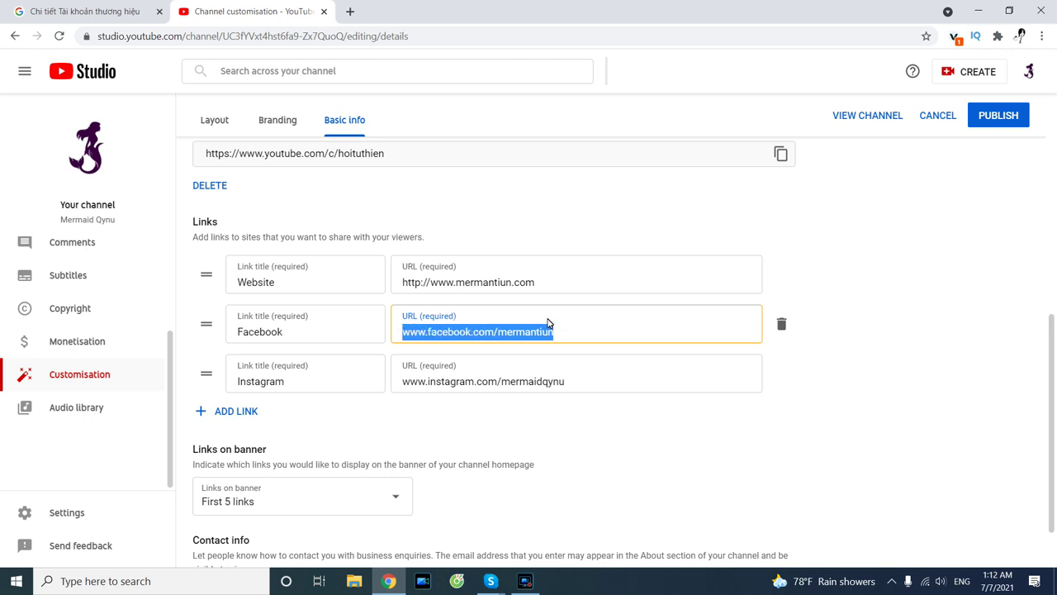
Delete the Facebook link, publish, and rename the Website link to 'Sweatco'.
click(781, 324)
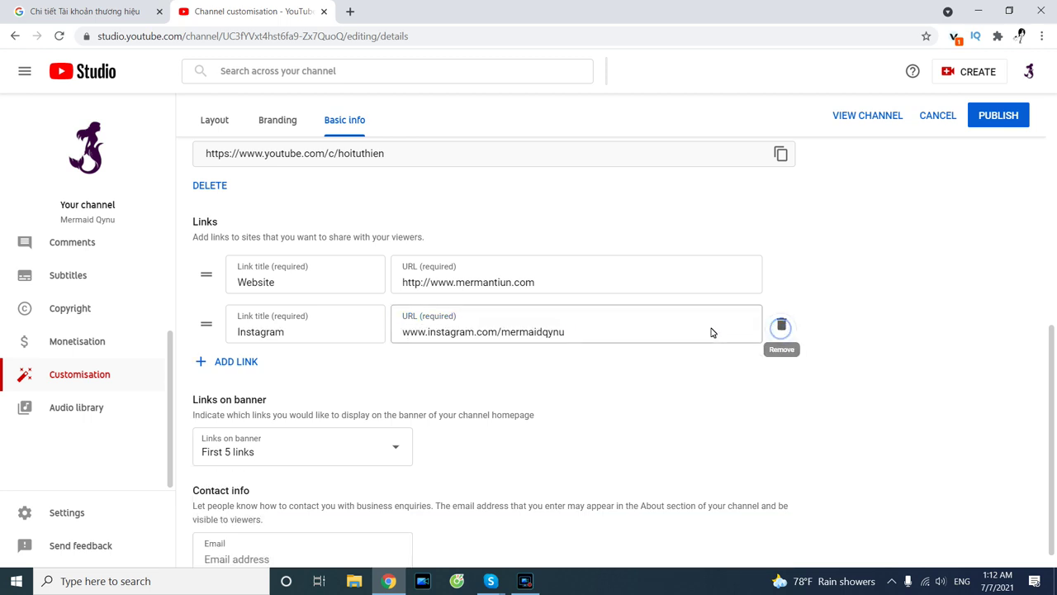
click(999, 114)
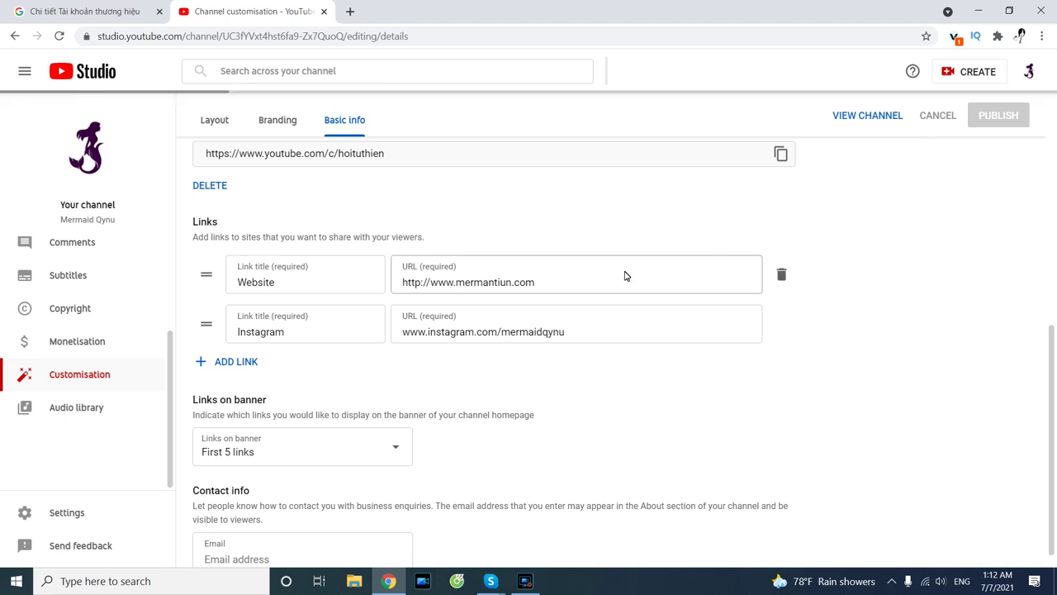
click(349, 278)
drag(350, 279, 194, 269)
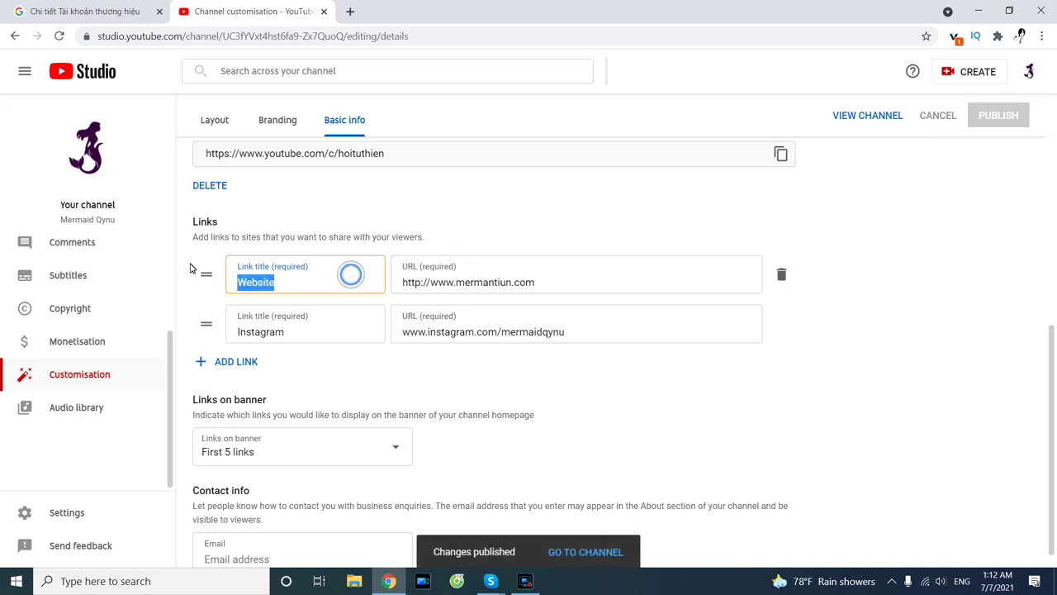
text(S)
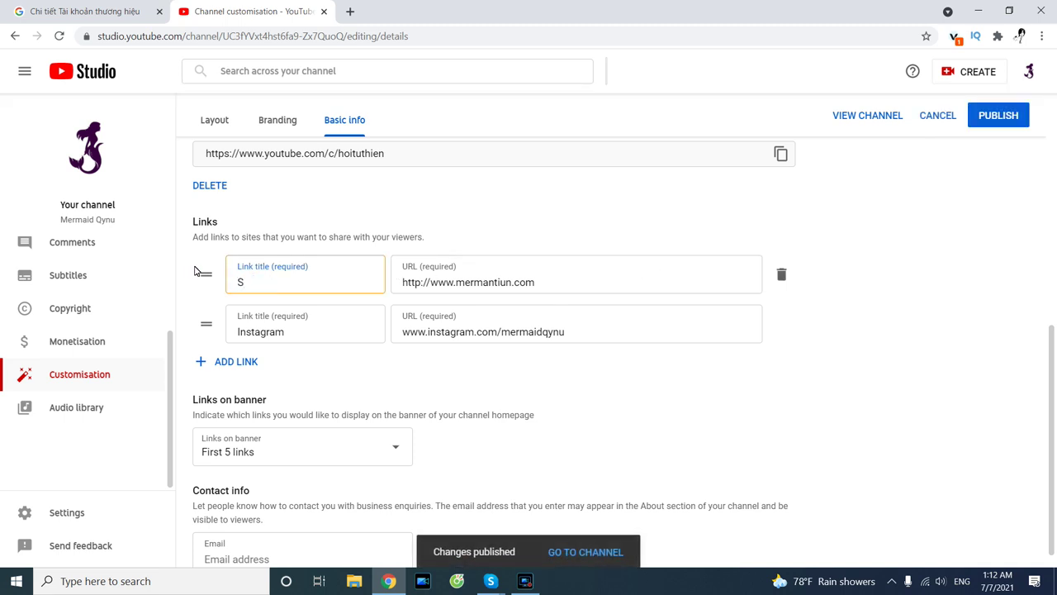
text(u)
key(BackSpace)
text(weat)
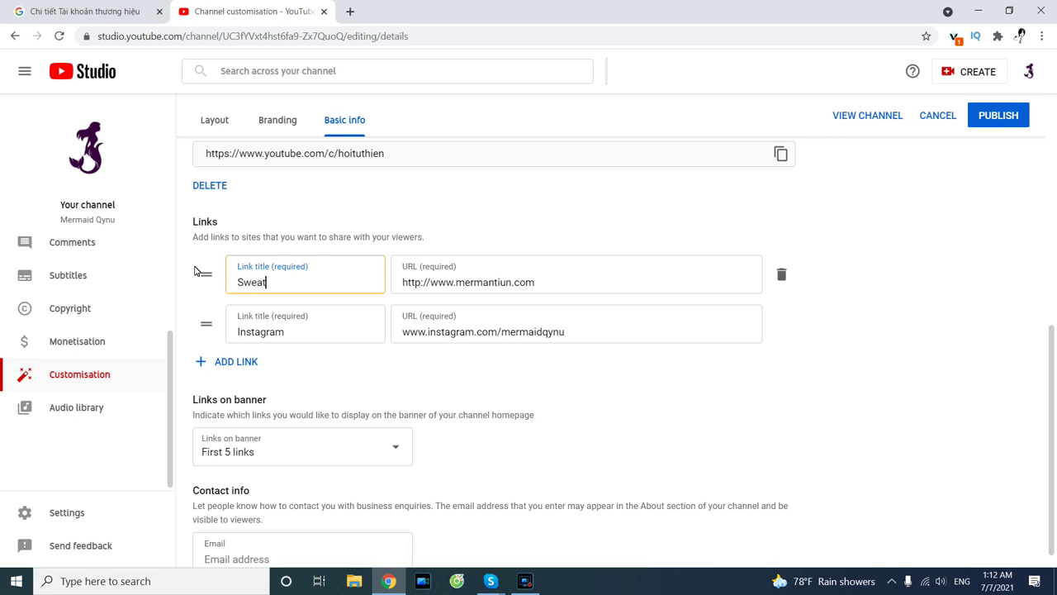
text(co)
drag(461, 283, 595, 283)
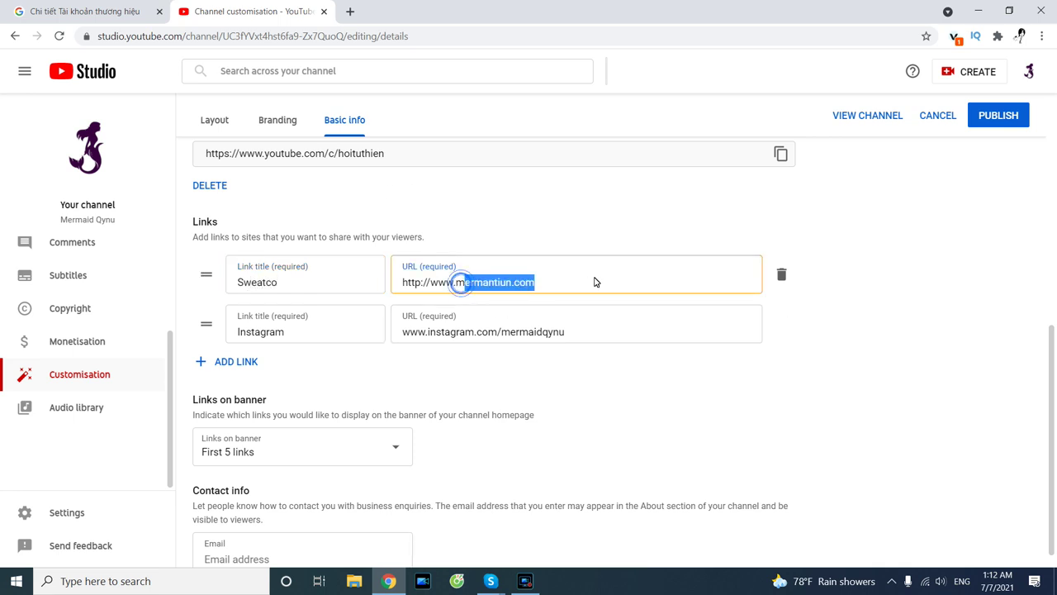
key(BackSpace)
key(BackSpace)
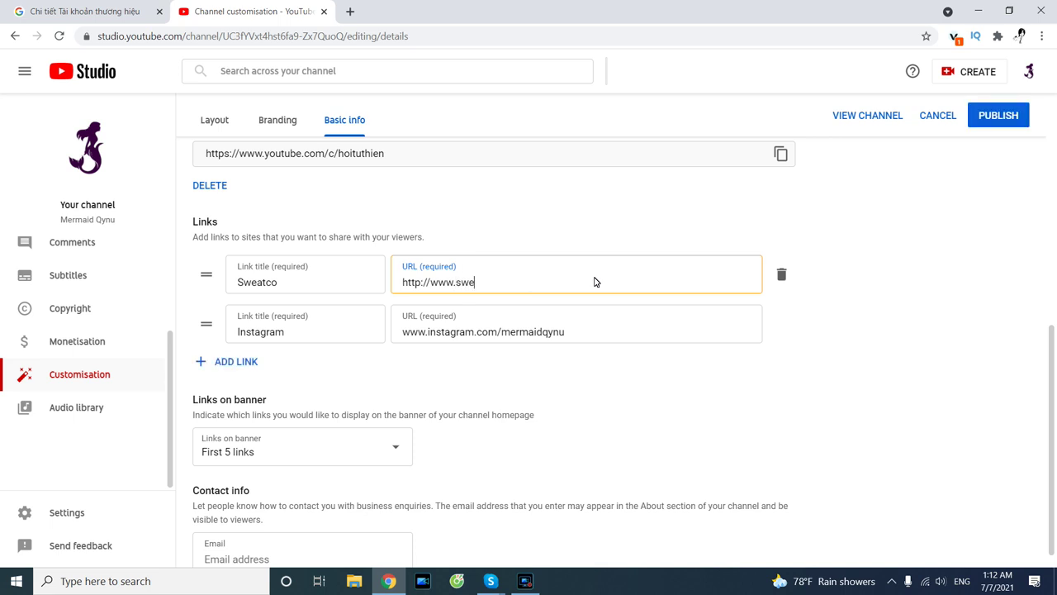
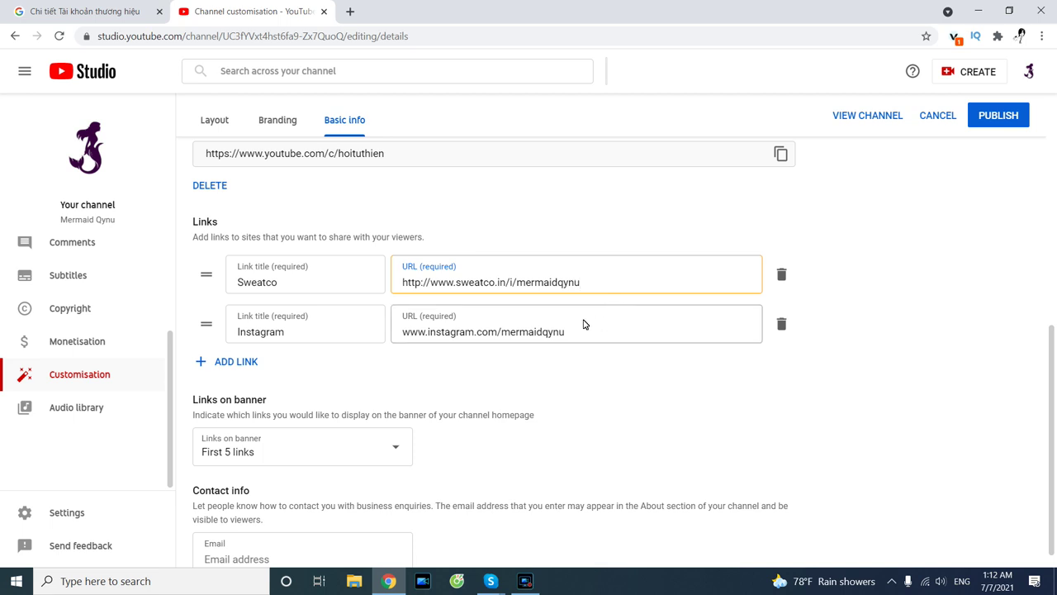
triple_click(583, 285)
click(920, 257)
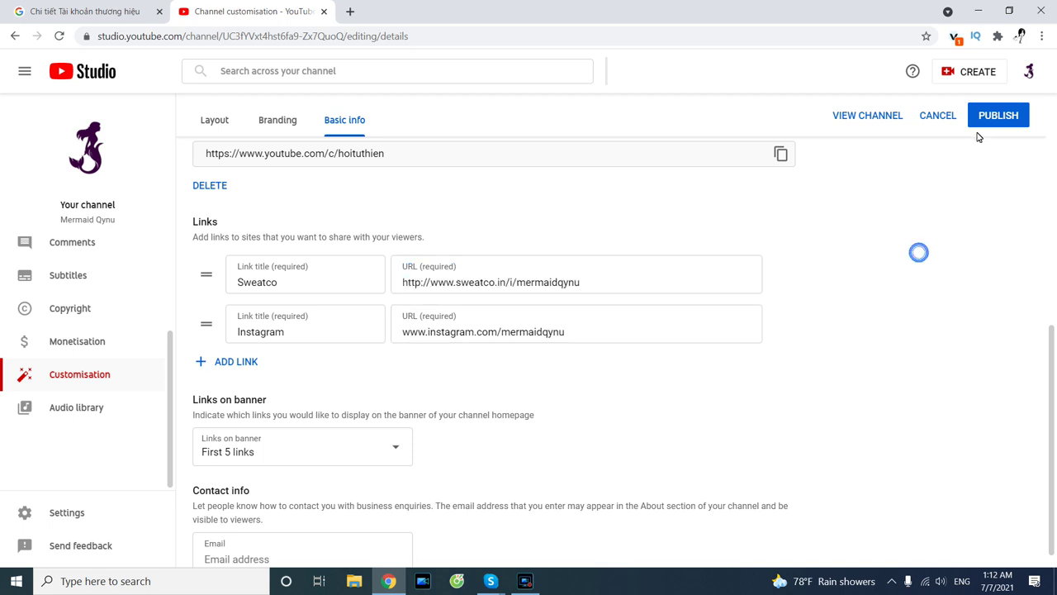
click(984, 126)
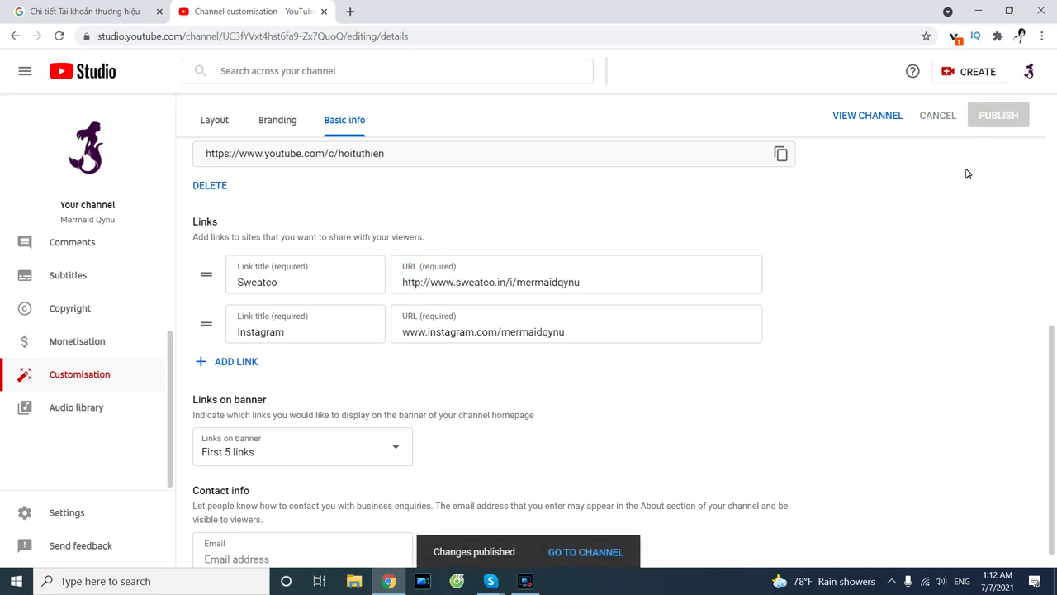
scroll(925, 182, up, 3)
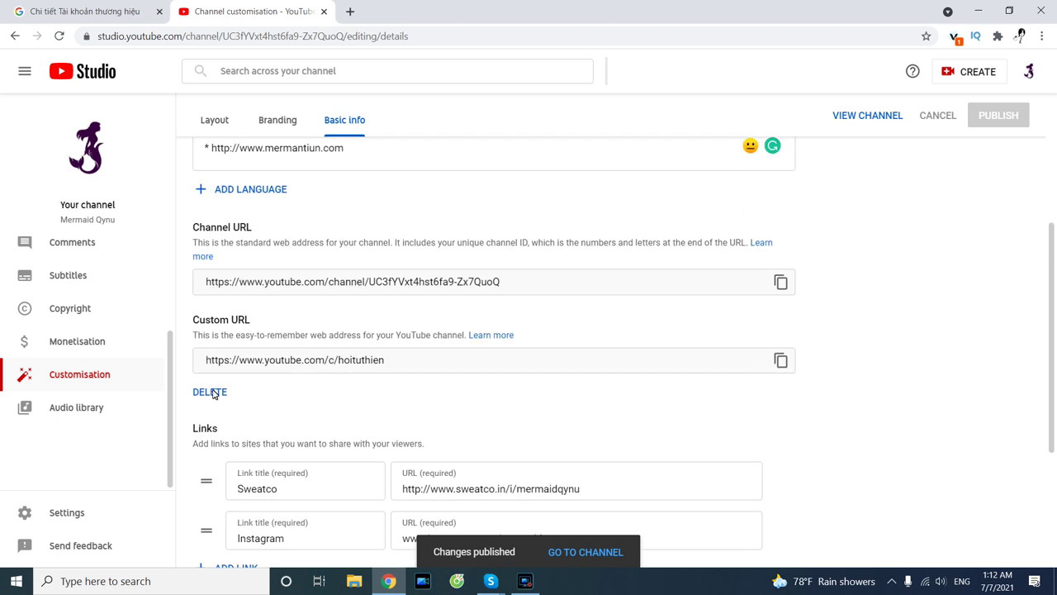
Go to the channel's public page through the account menu's Your channel.
triple_click(412, 365)
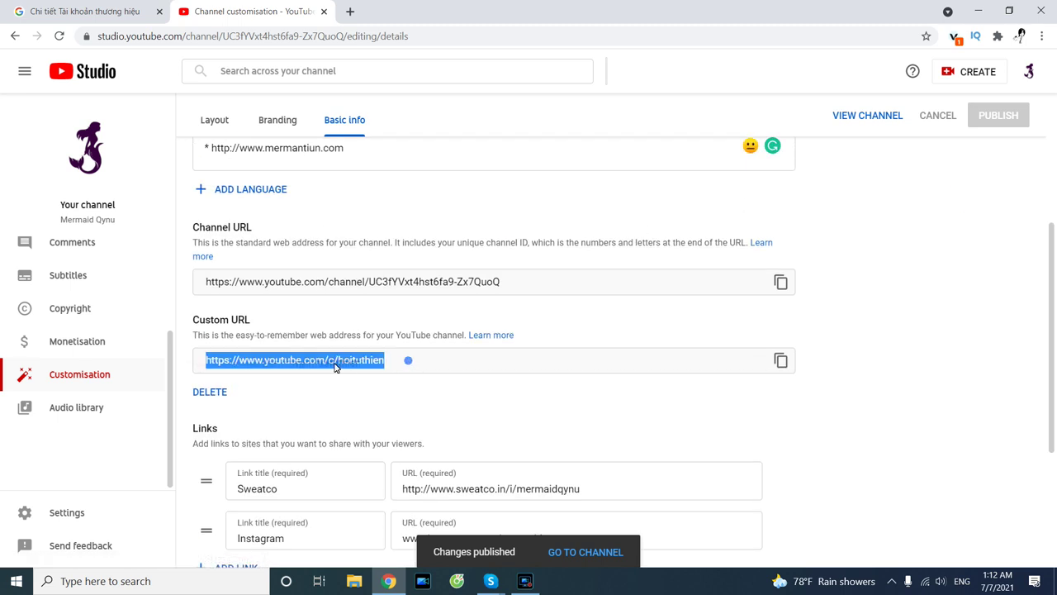
scroll(453, 347, up, 3)
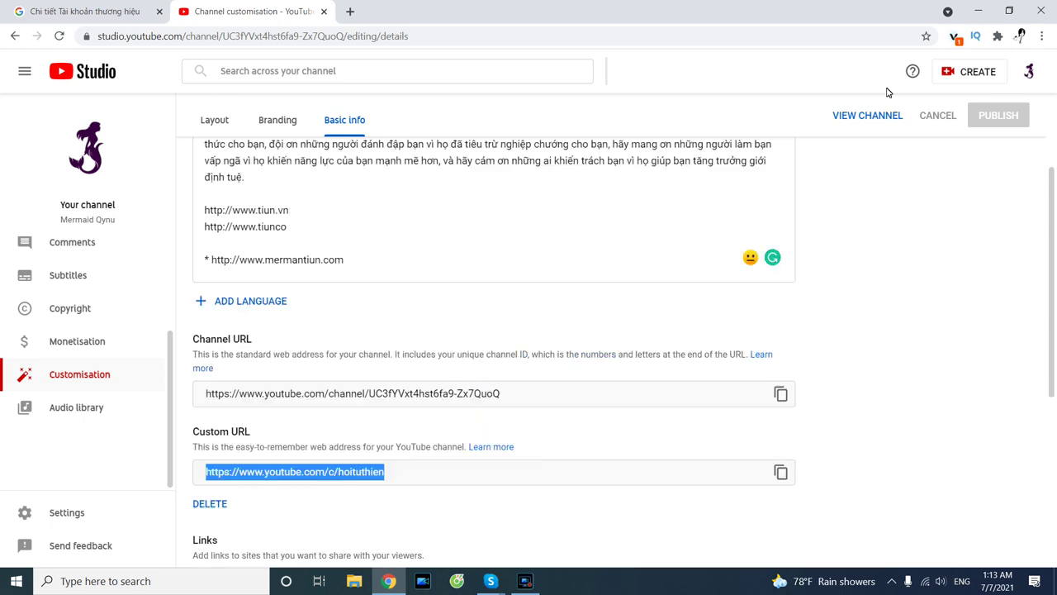
click(1029, 70)
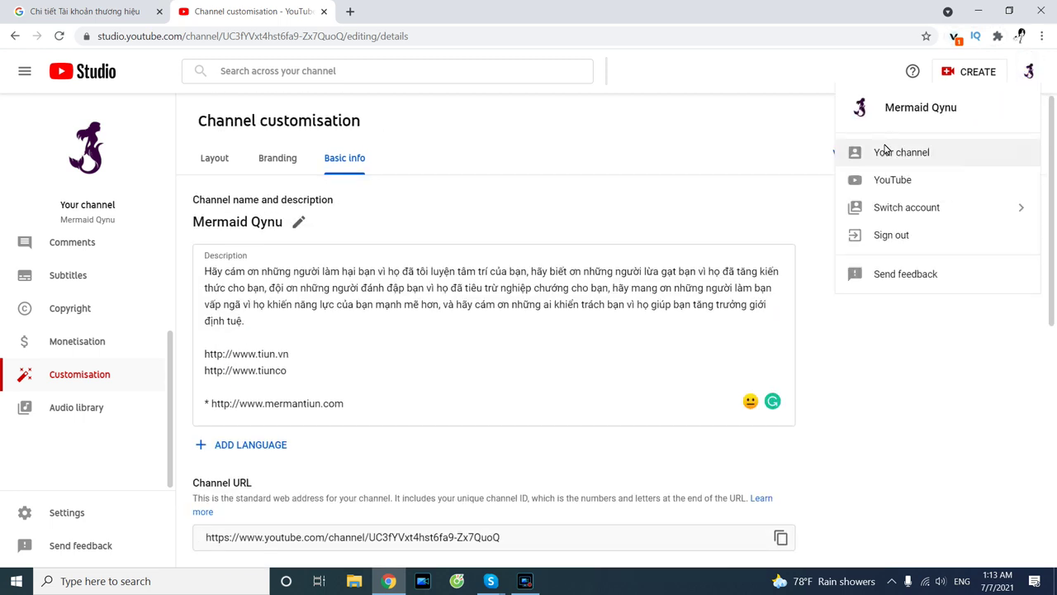
click(881, 151)
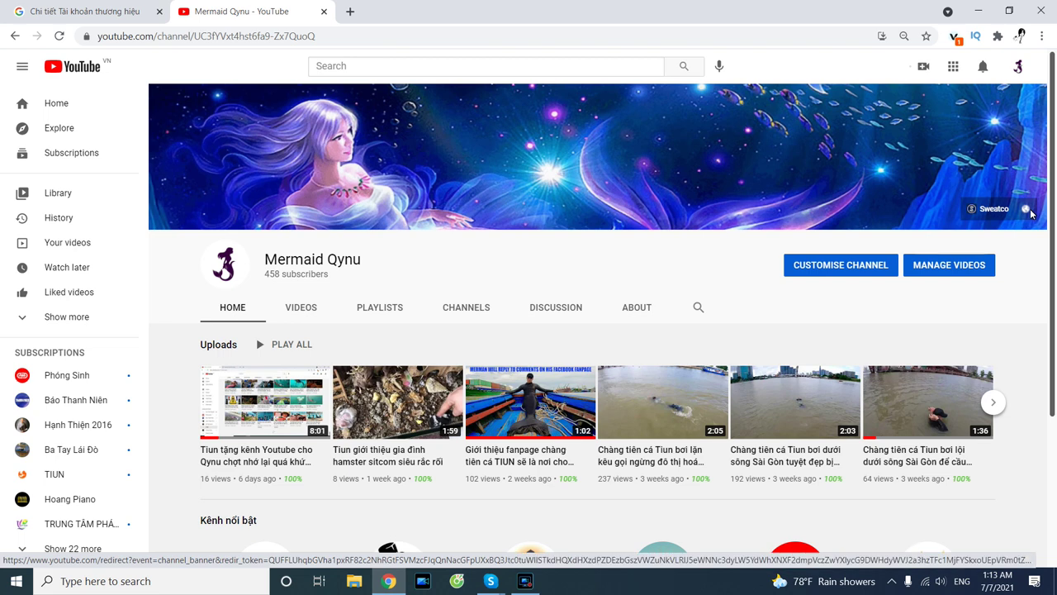
click(977, 212)
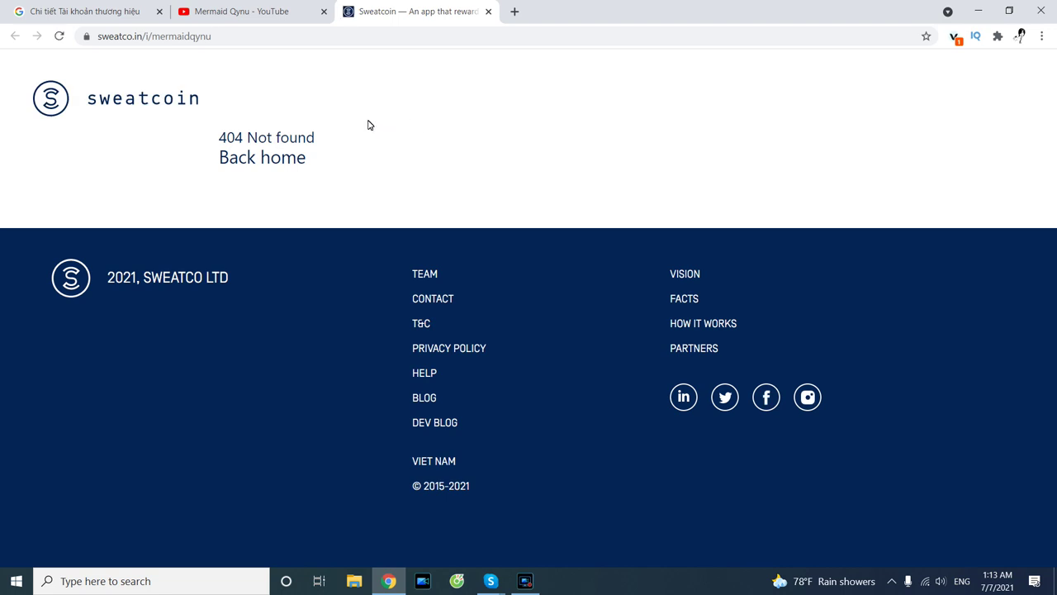
click(201, 38)
click(206, 39)
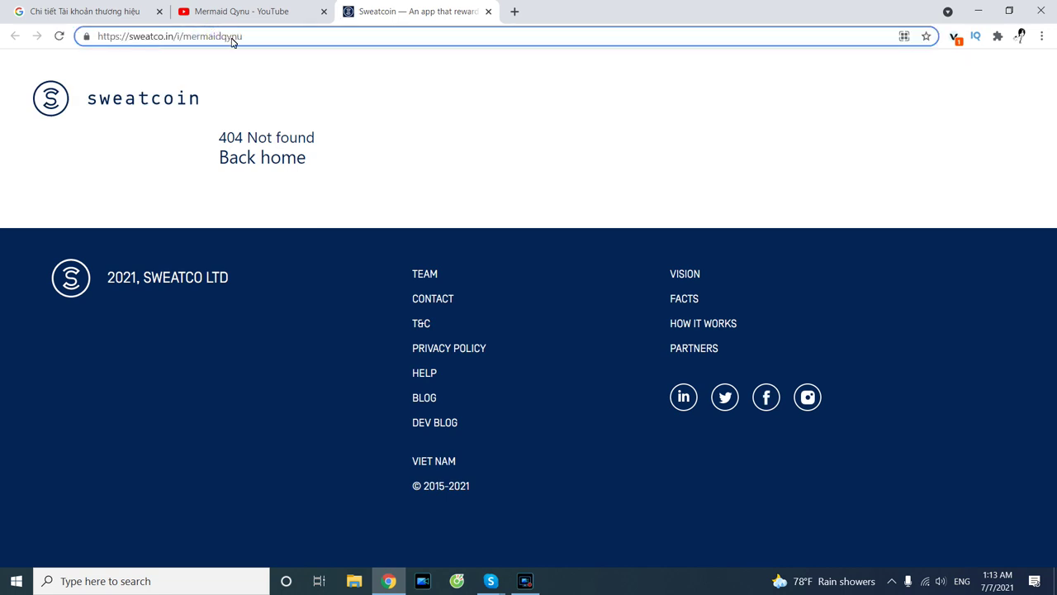
drag(248, 42, 100, 38)
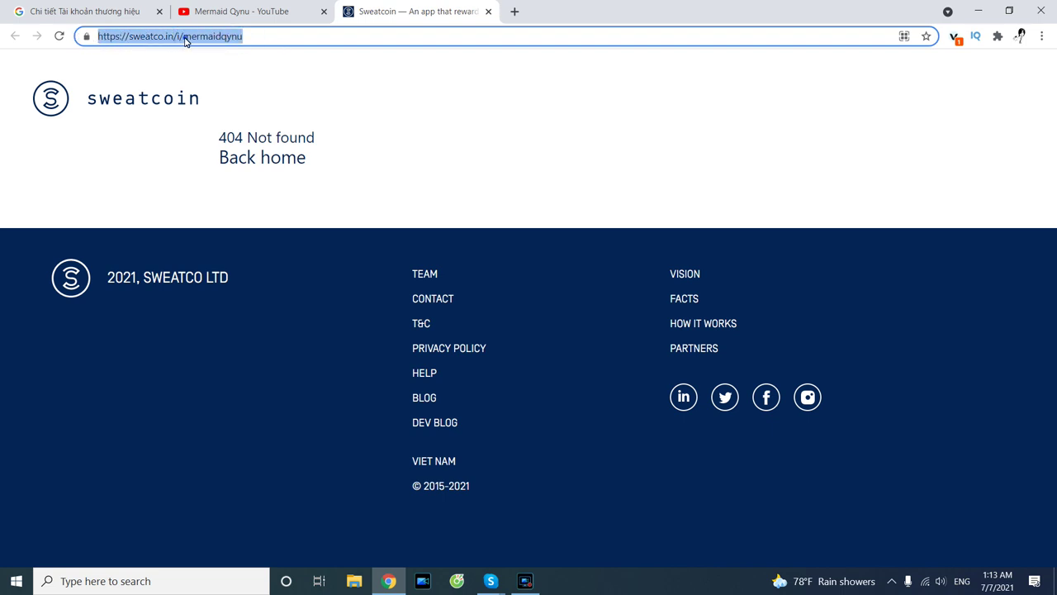
click(185, 39)
drag(184, 39, 276, 39)
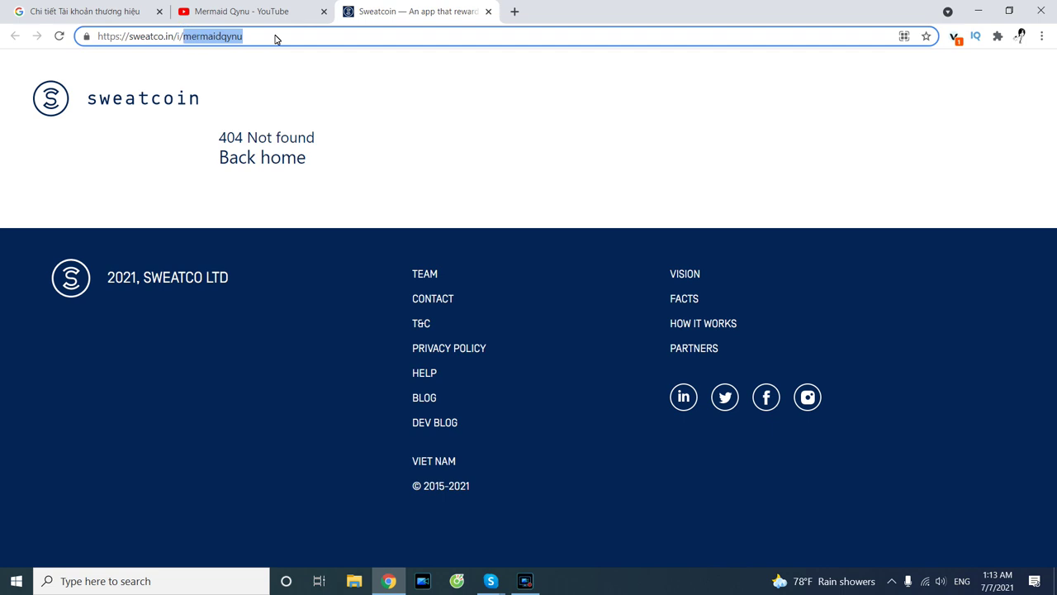
text(tiun)
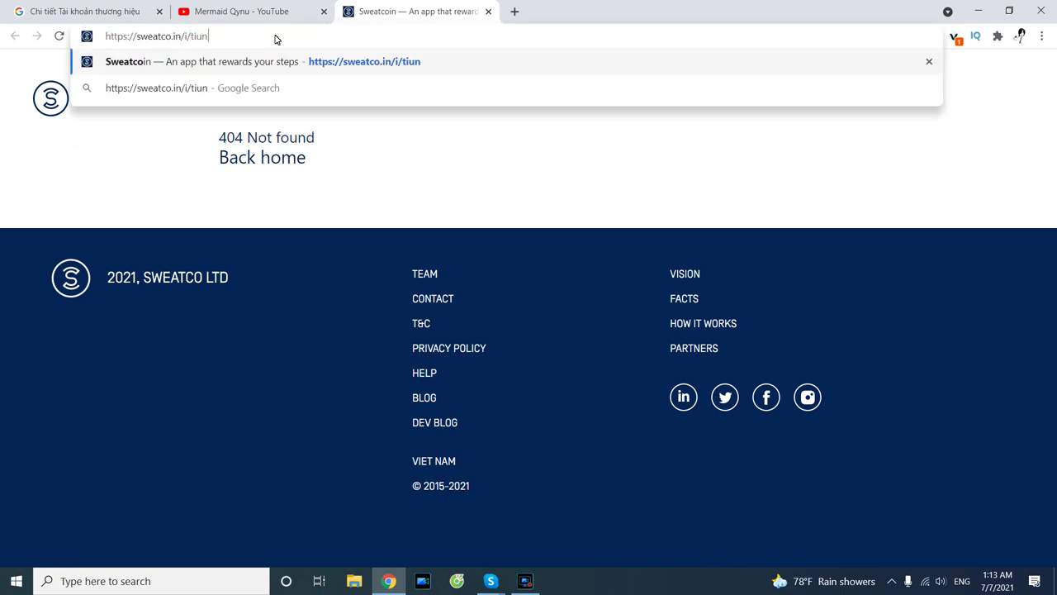
key(Return)
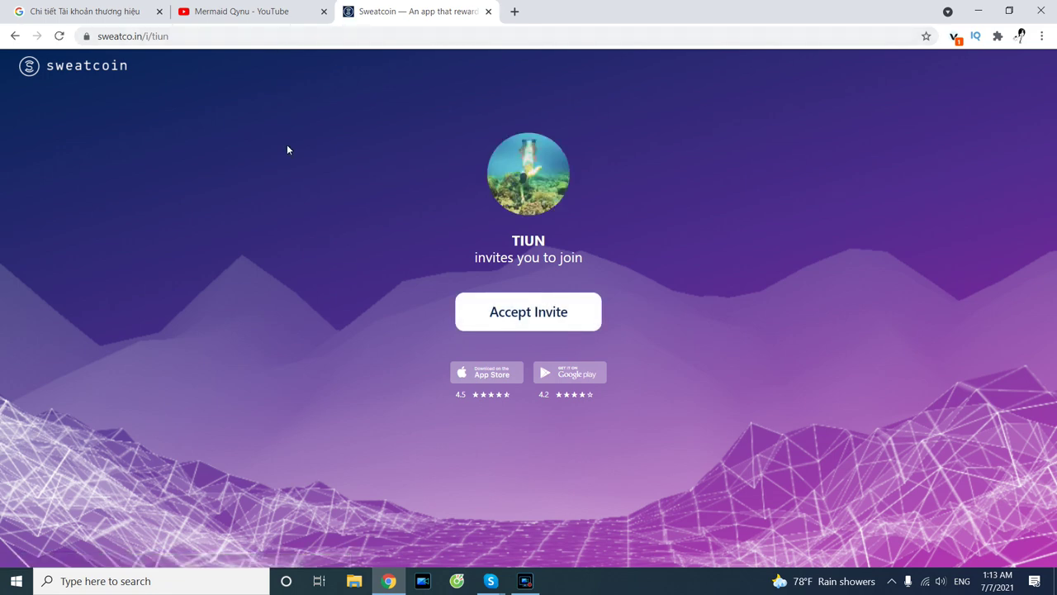
click(488, 12)
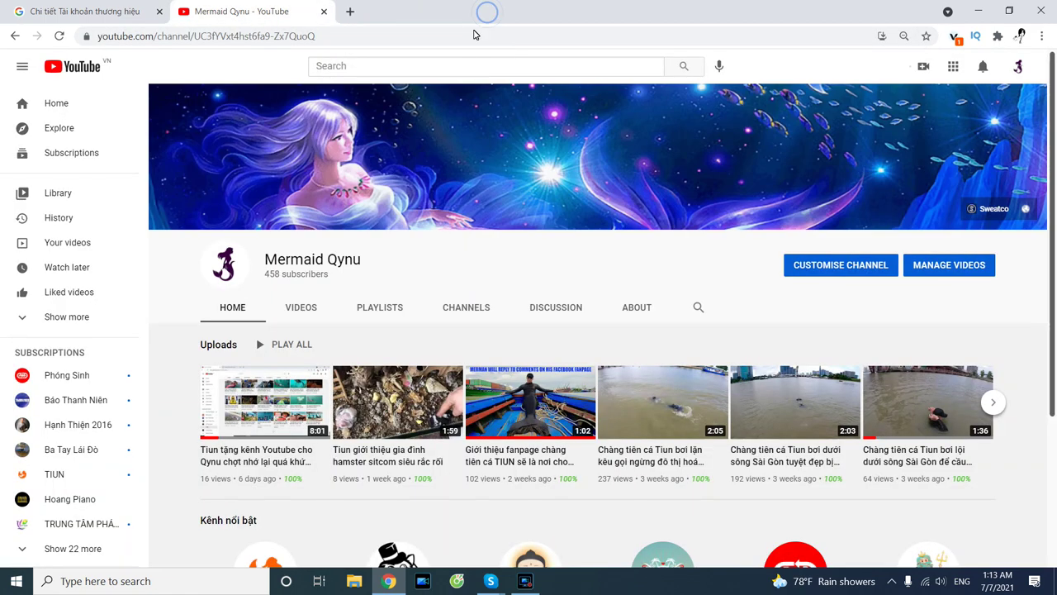
Switch from the public channel page back to YouTube Studio via the account menu.
drag(363, 261, 269, 261)
click(548, 277)
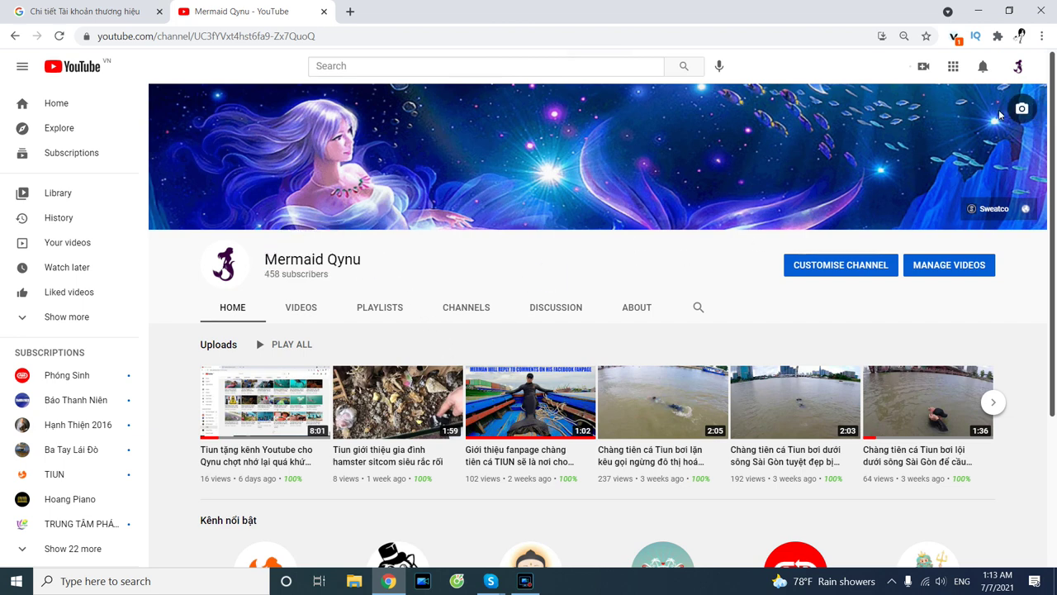
click(1015, 73)
click(939, 203)
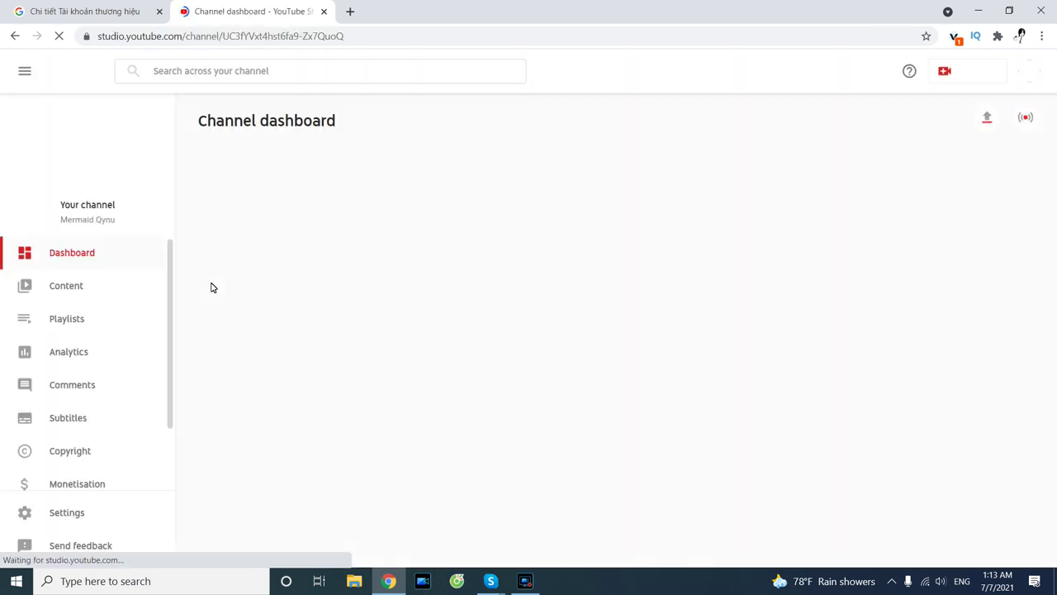
Browse the channel's uploaded videos in the Content list.
click(75, 285)
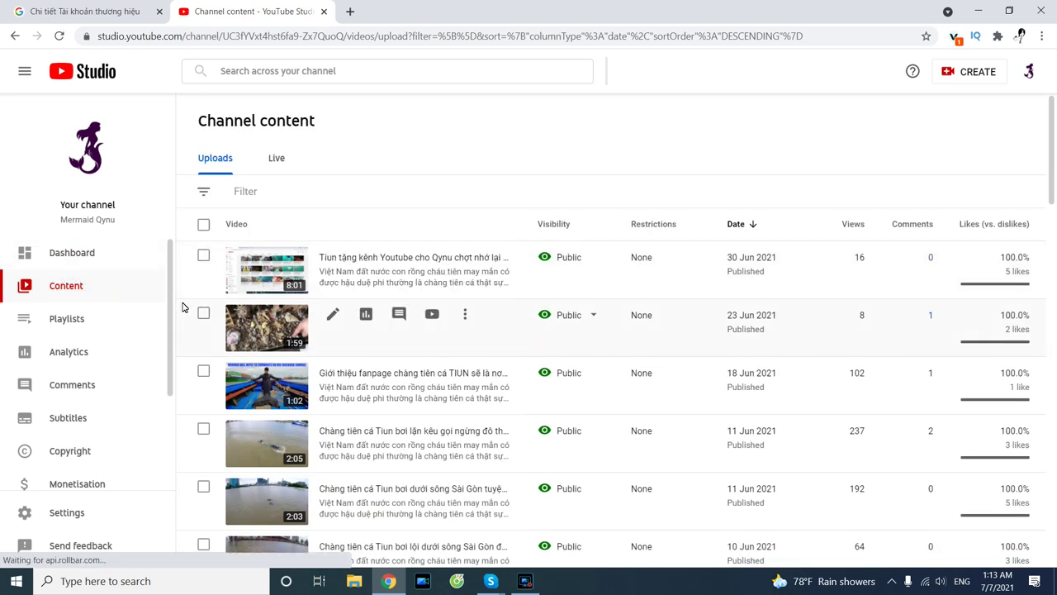
scroll(182, 330, down, 3)
scroll(132, 444, down, 2)
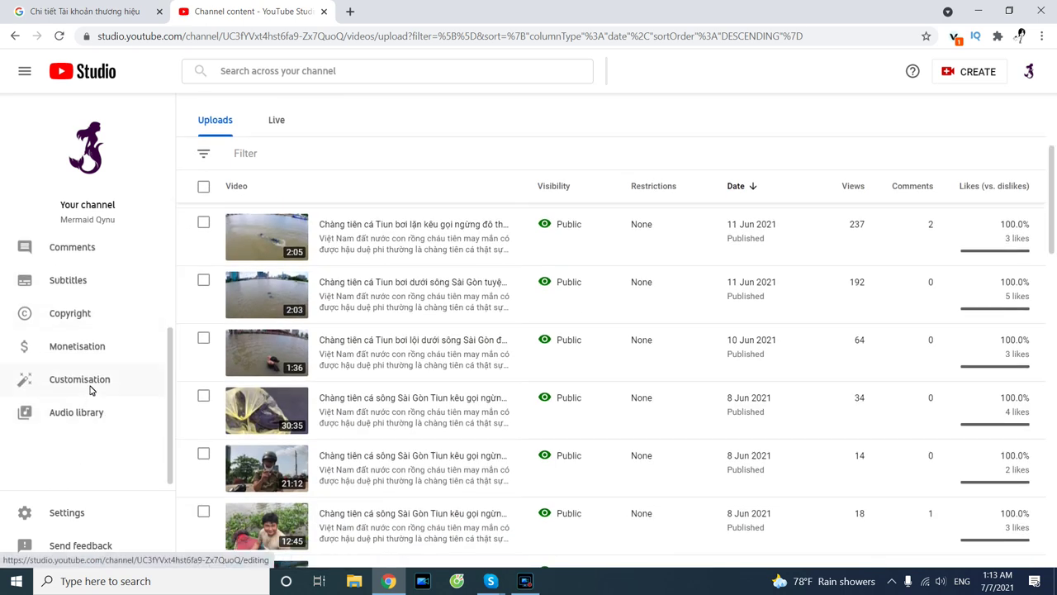
scroll(104, 465, down, 1)
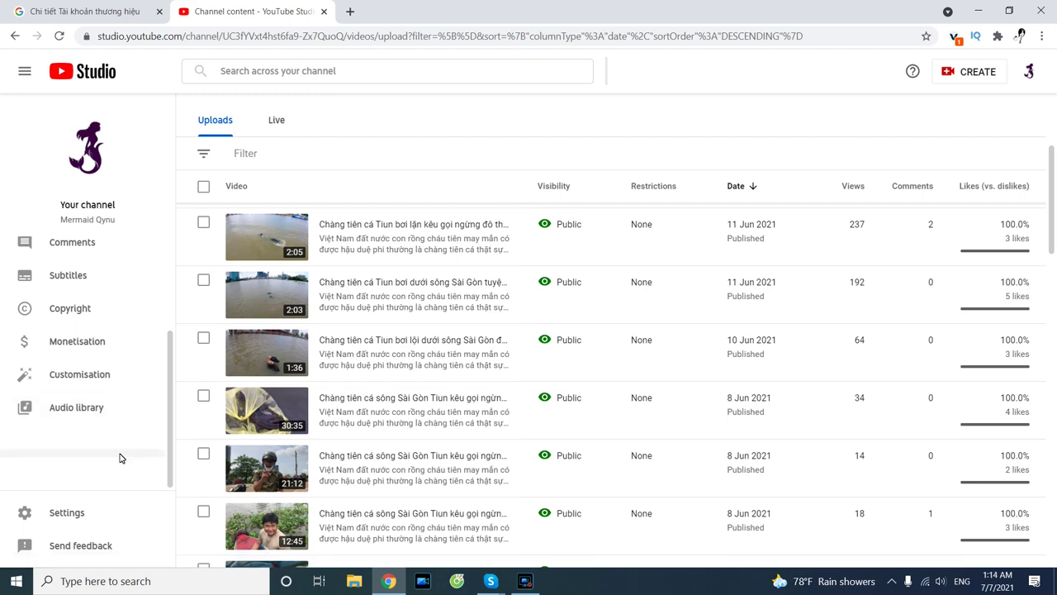
scroll(173, 438, down, 1)
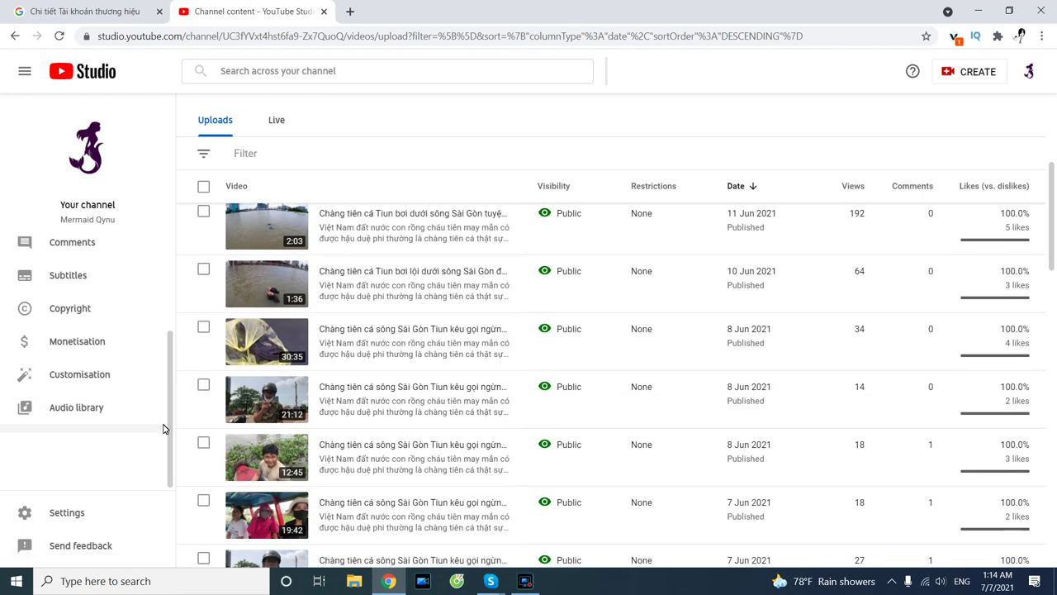
Change the channel's country of residence from Vietnam to United States in Settings.
click(82, 513)
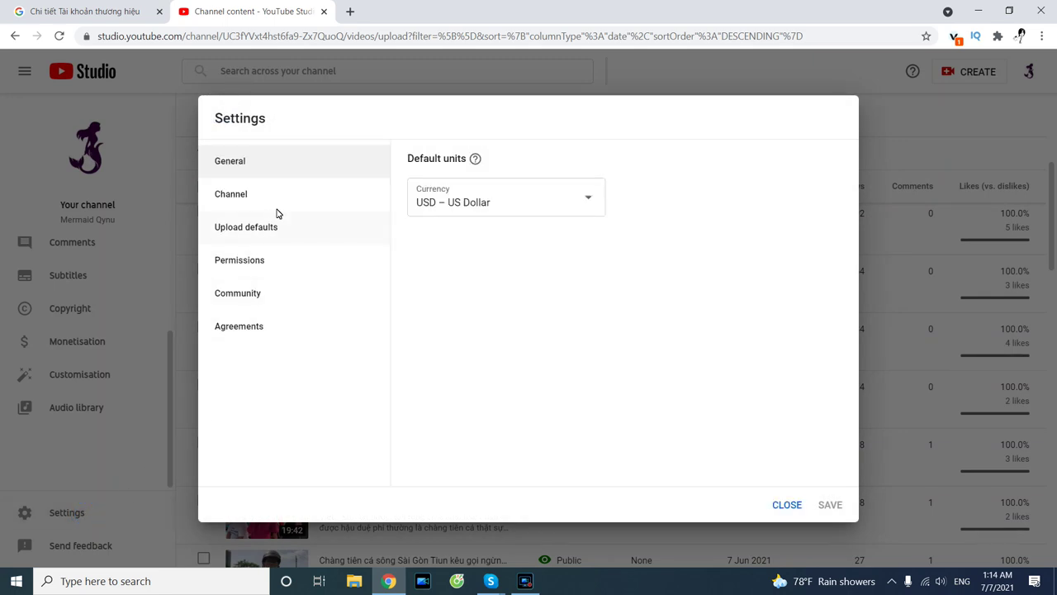
click(232, 193)
click(520, 242)
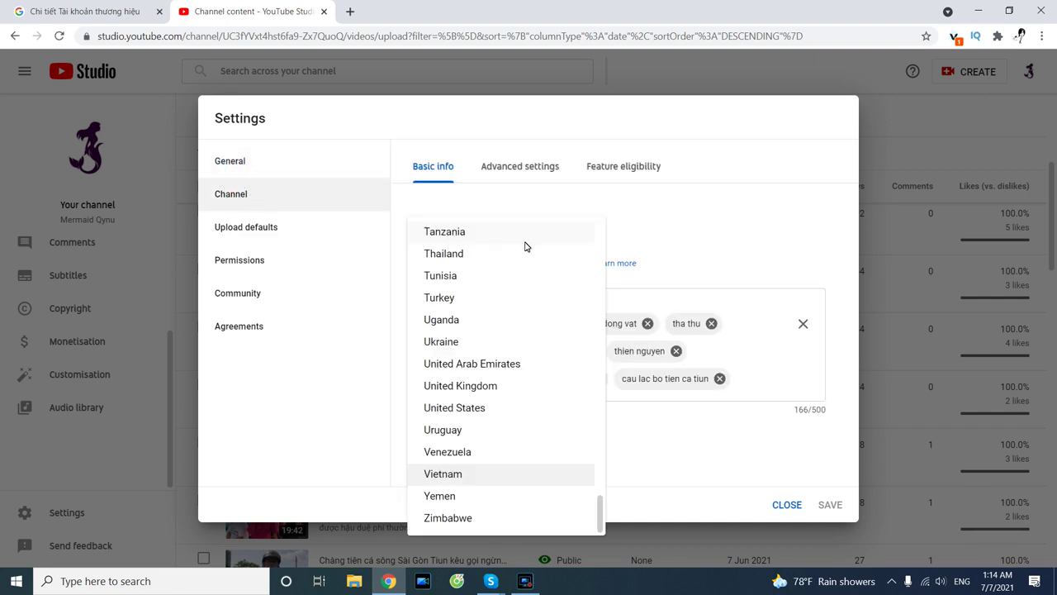
scroll(599, 504, up, 20)
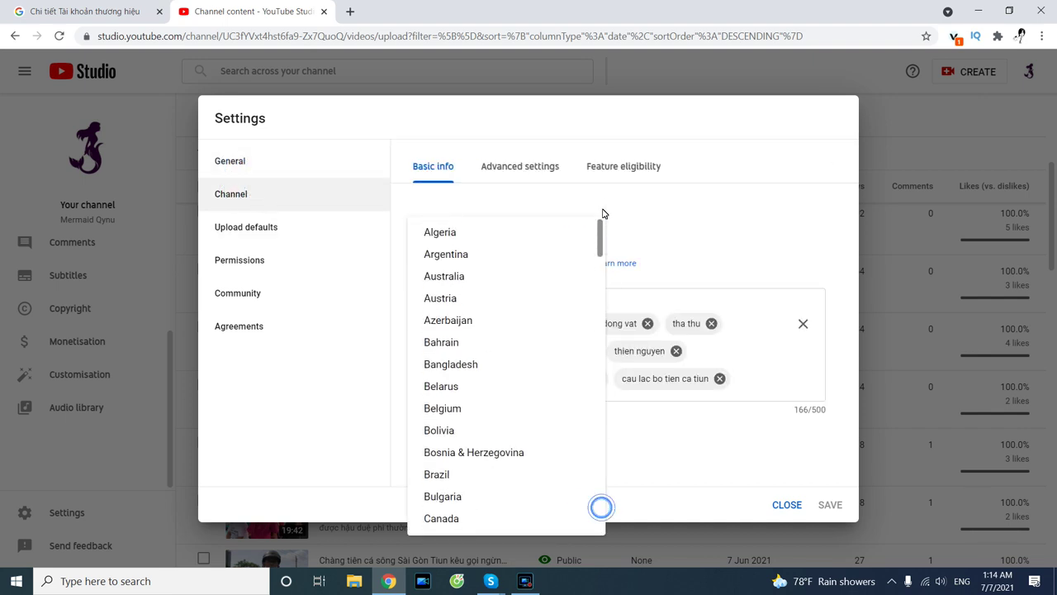
scroll(474, 279, down, 3)
scroll(474, 281, down, 6)
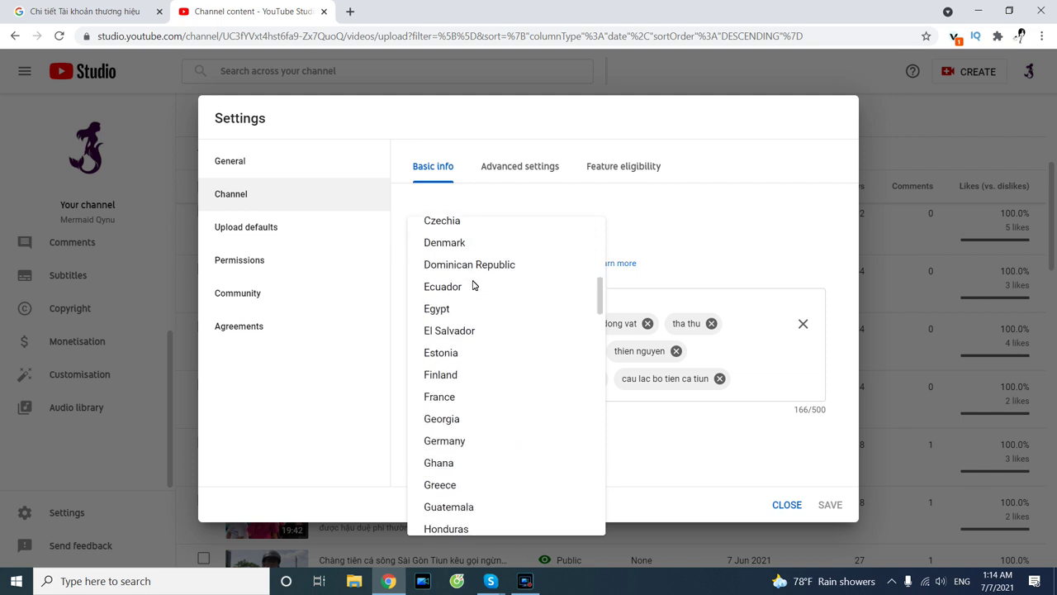
scroll(474, 285, down, 5)
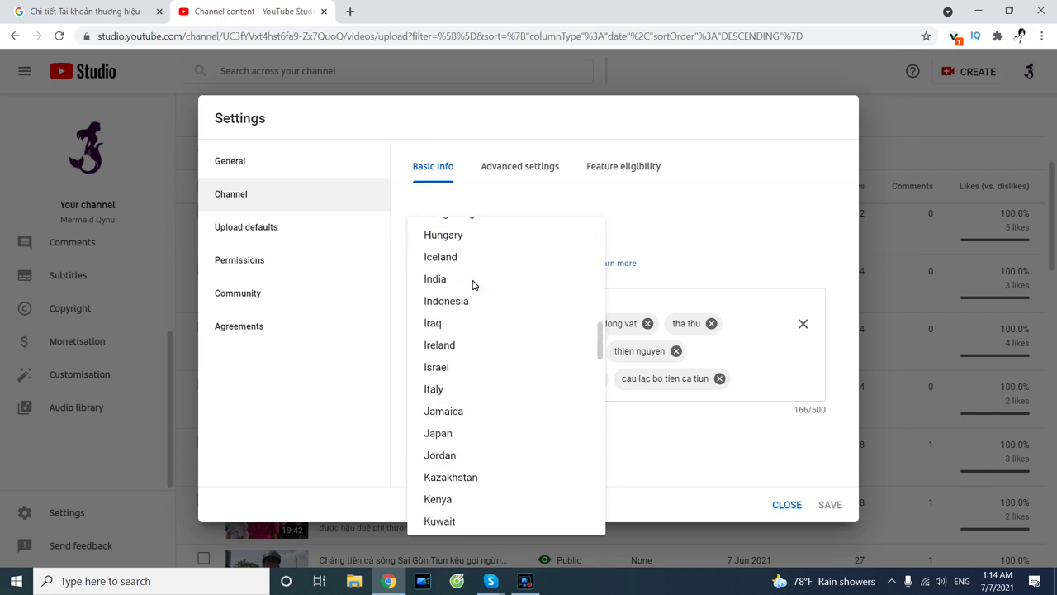
drag(597, 359, 577, 517)
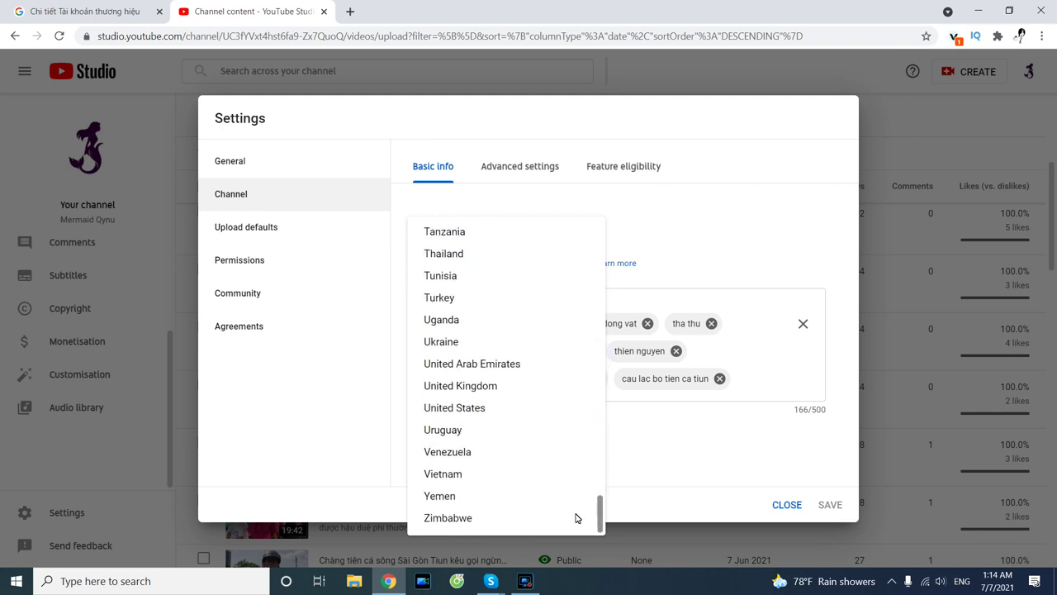
click(468, 389)
click(455, 407)
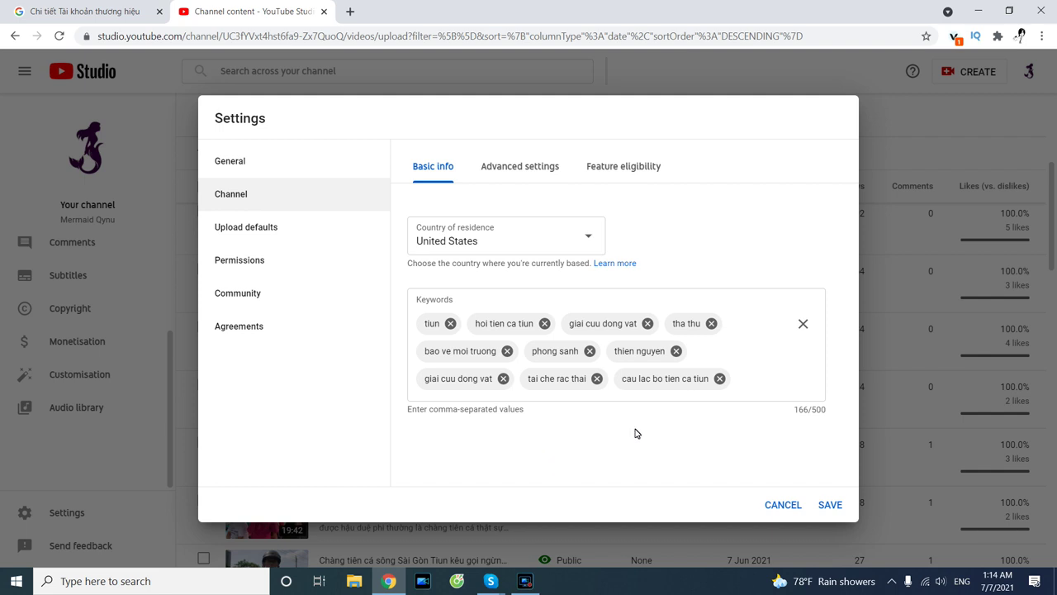
Add keywords mermaid, lifestyle, animals, nature, social, funny, food review, shopping, then save.
click(735, 380)
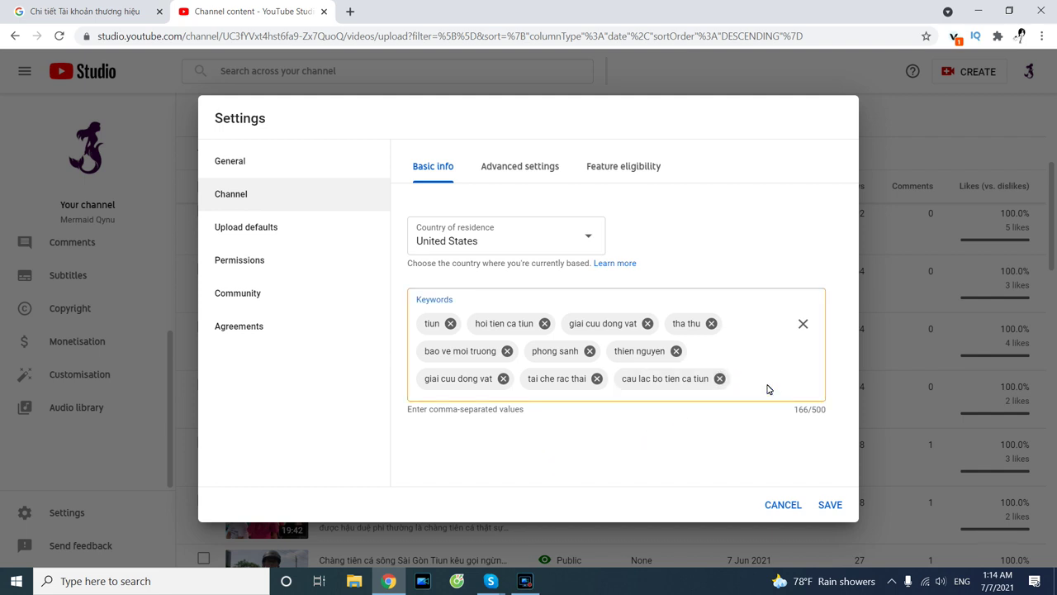
text(mermaid)
key(Return)
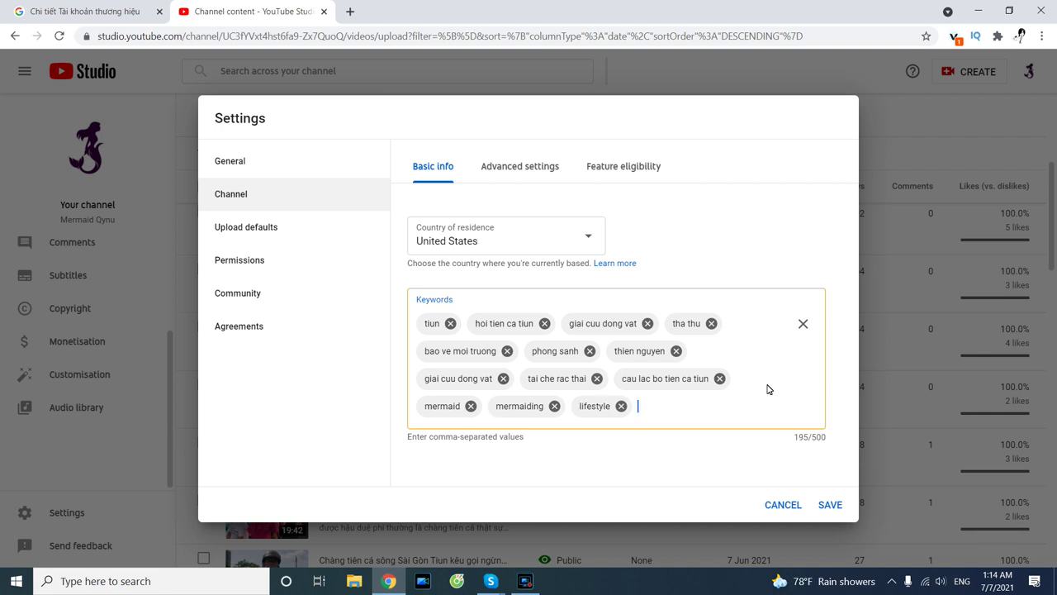
text(imals,na)
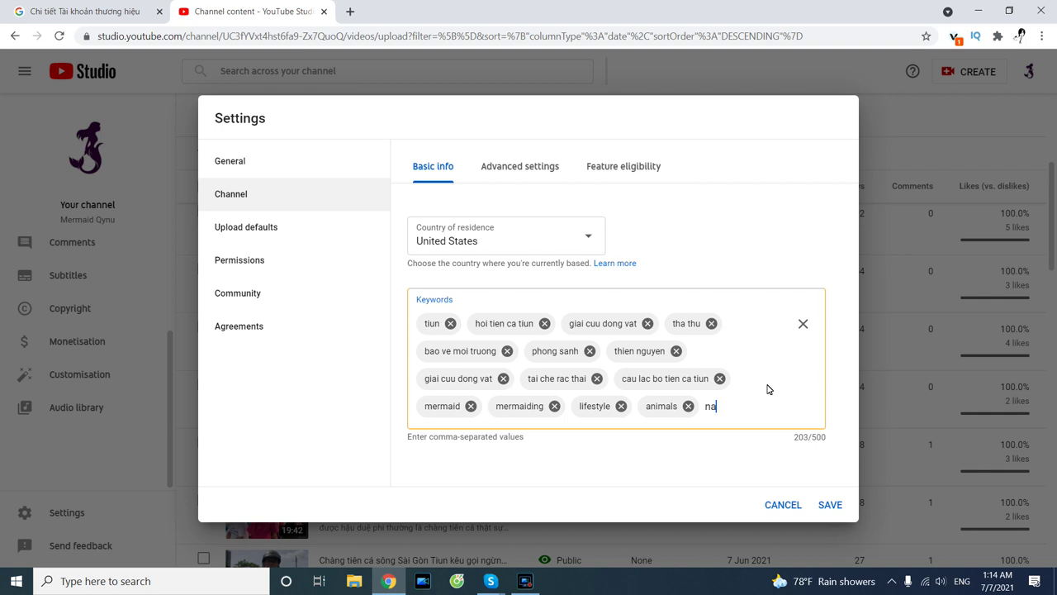
text(ture,)
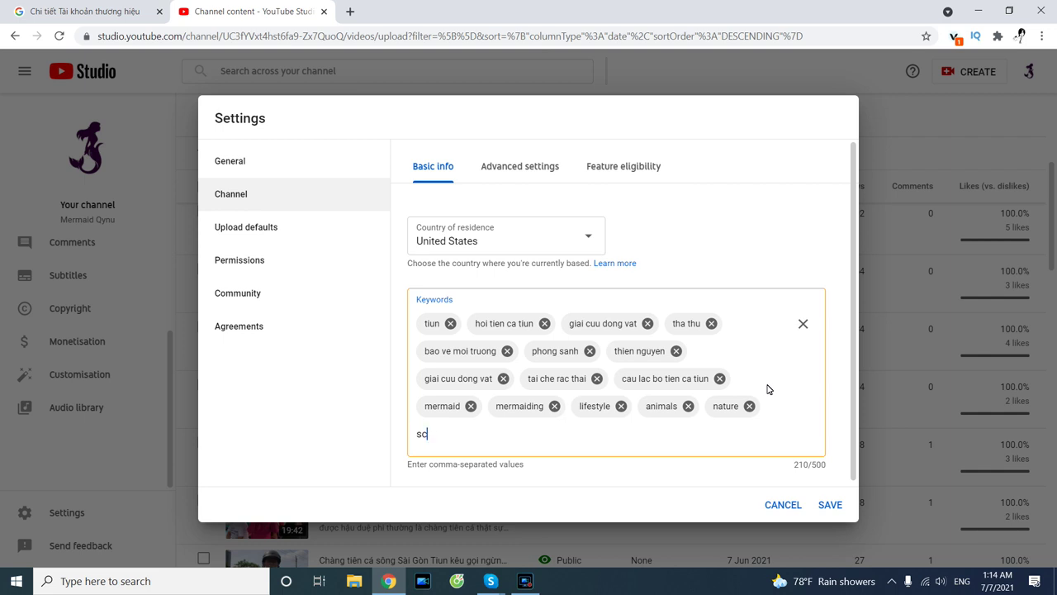
text(social,)
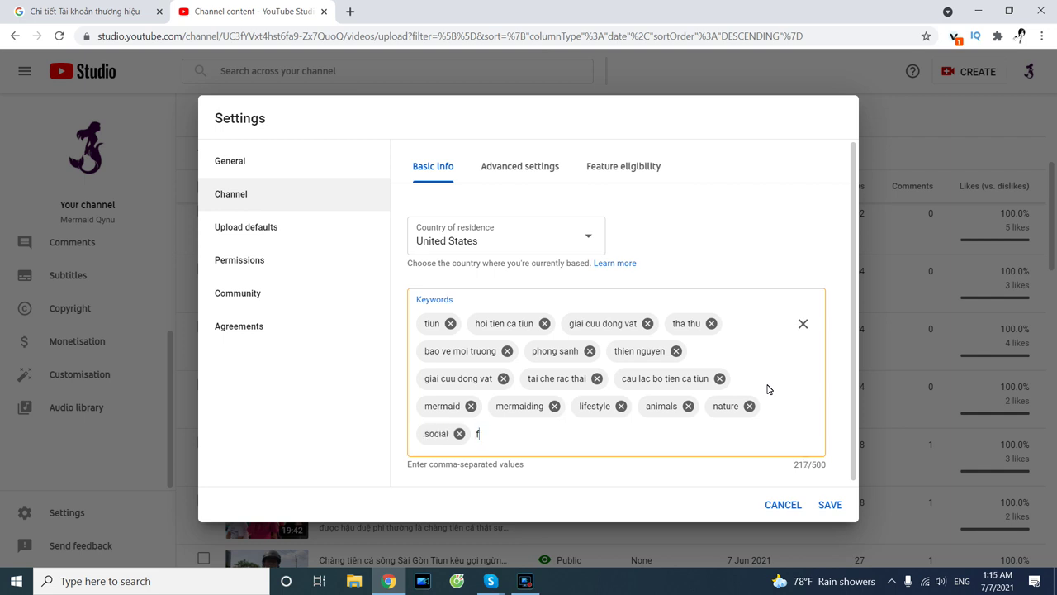
text(funny,)
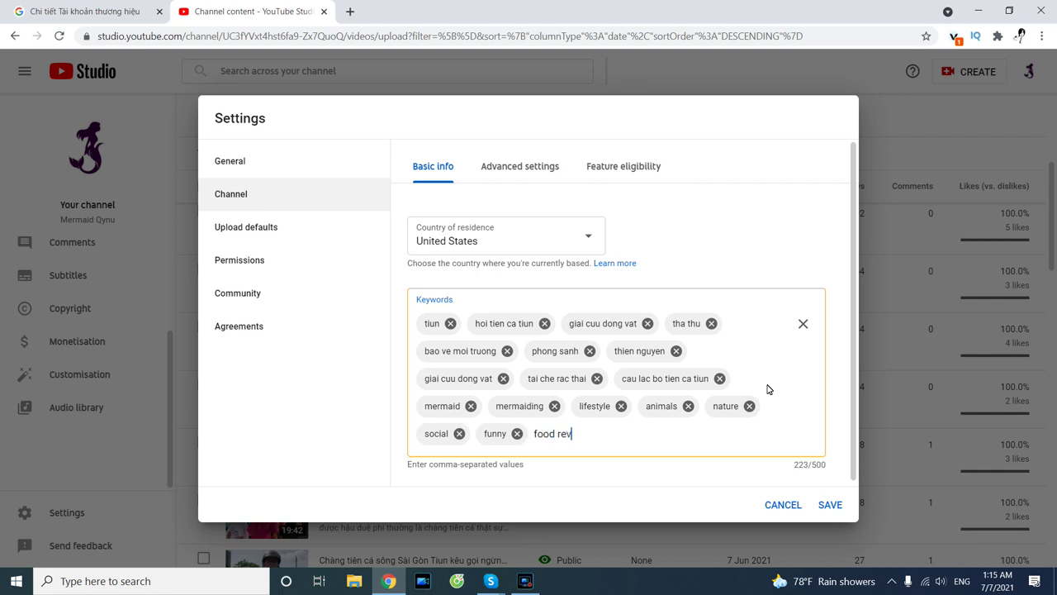
key(Return)
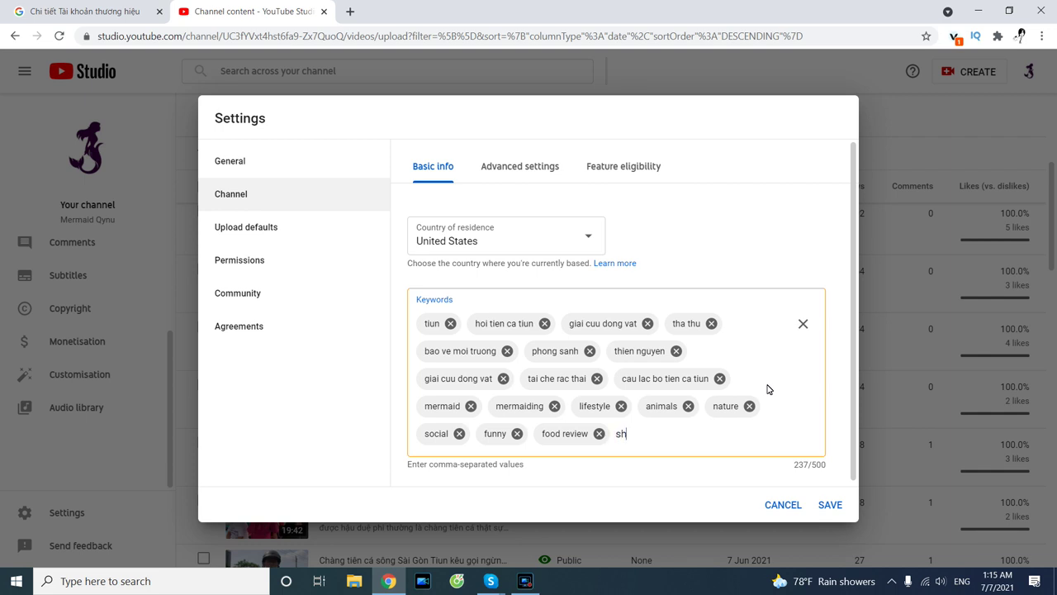
text(shopping)
key(Return)
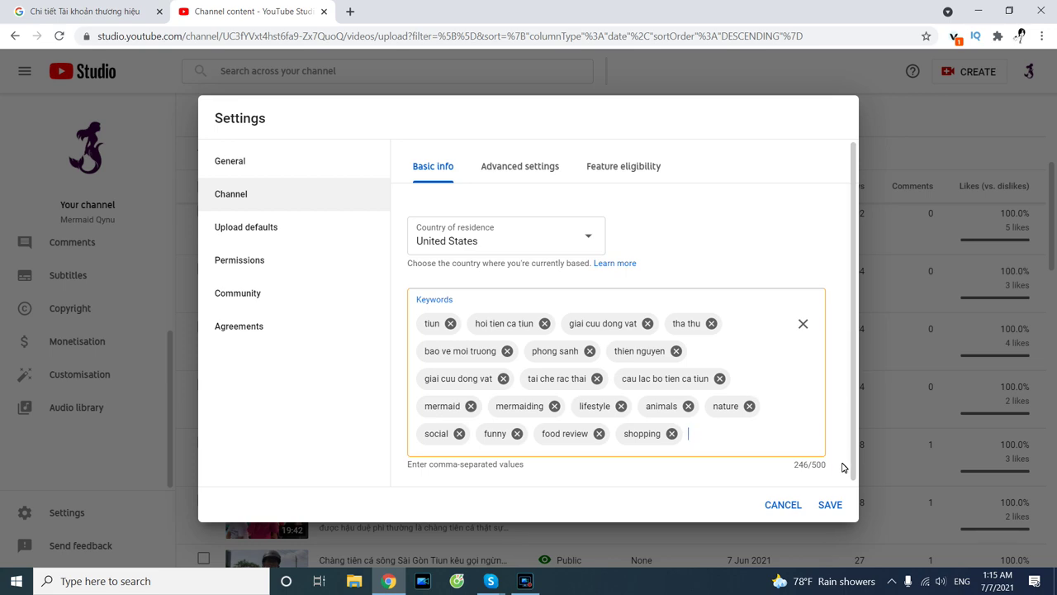
click(830, 506)
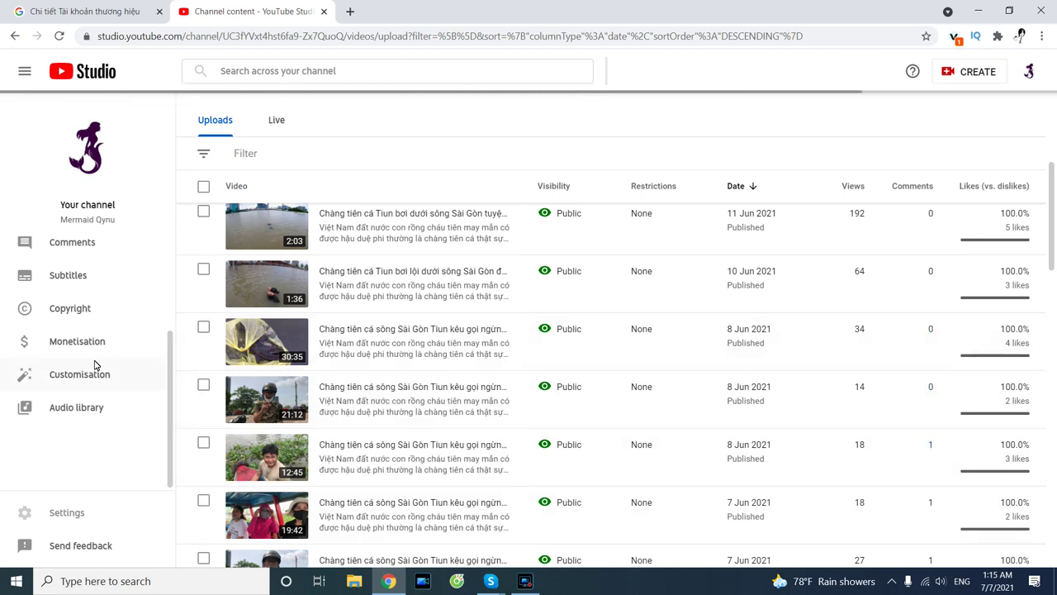
Reopen the channel settings and mark the channel as not made for kids.
click(84, 504)
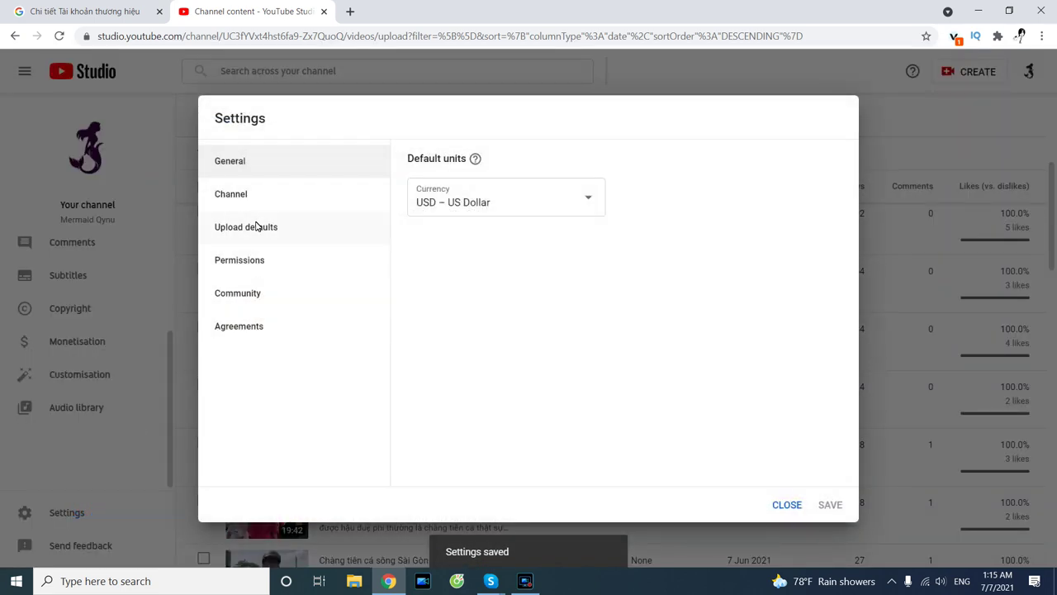
click(232, 200)
click(546, 169)
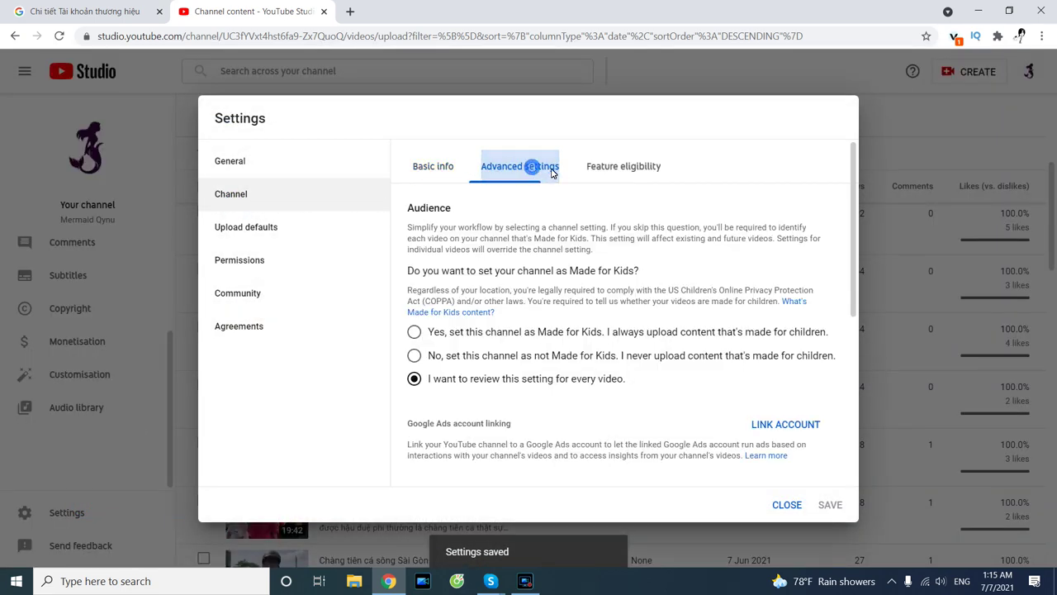
click(596, 167)
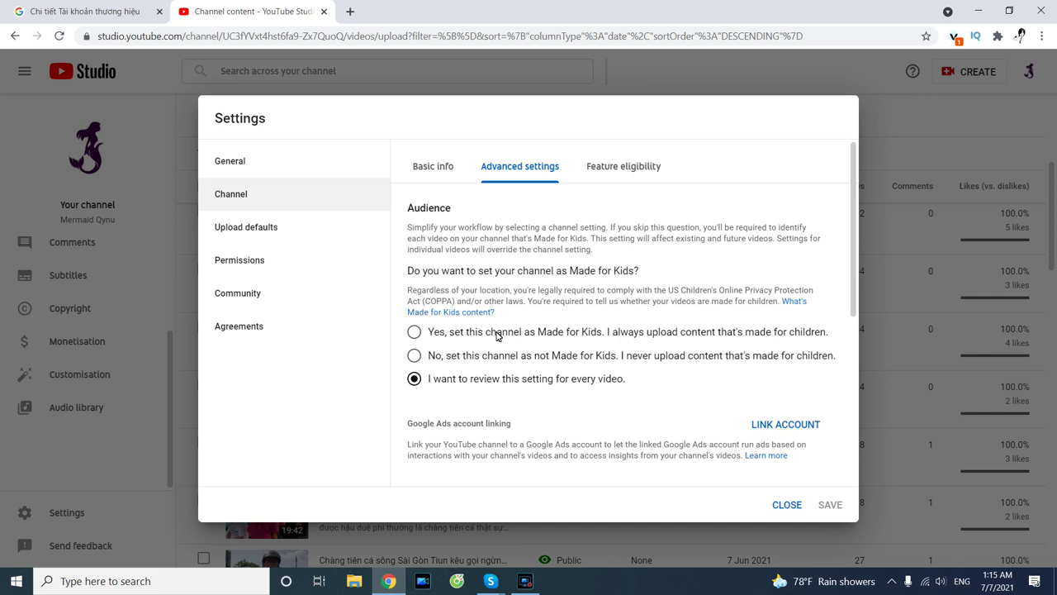
drag(484, 355, 427, 356)
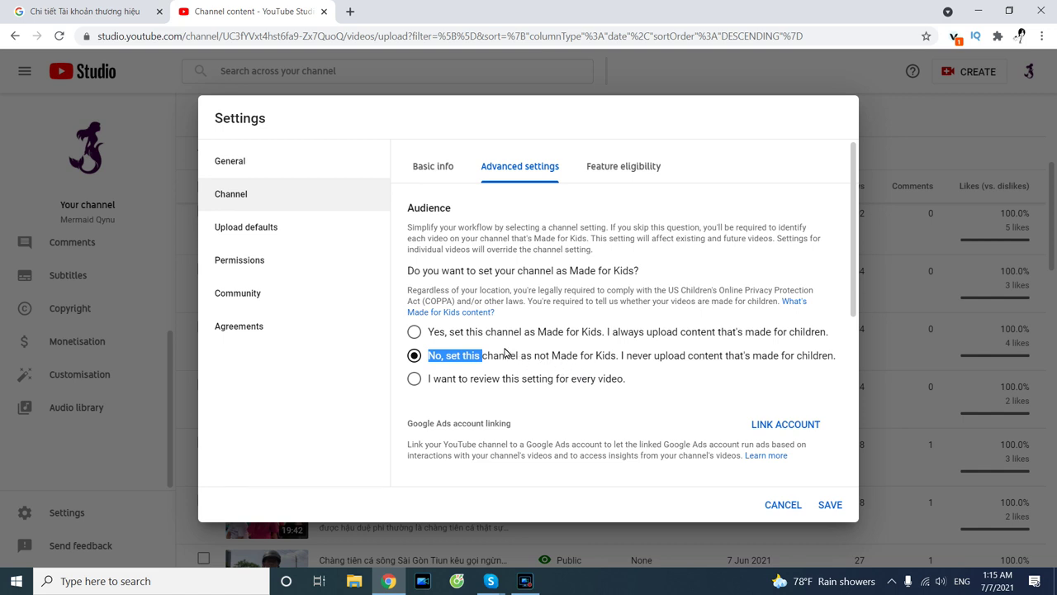
click(477, 357)
click(611, 177)
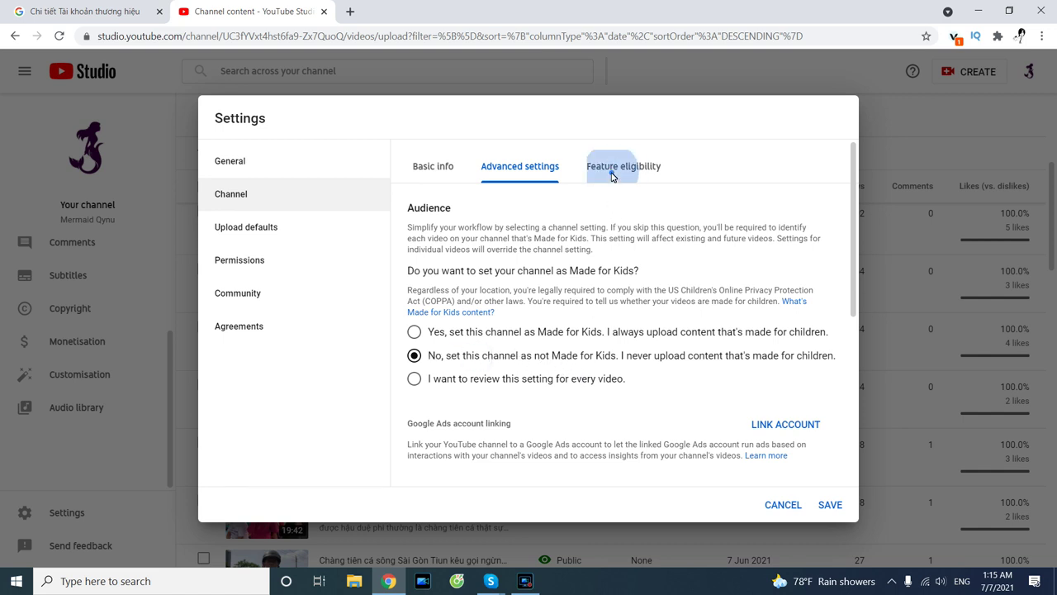
Review upload defaults, permissions, community and agreements, save, then go to Customisation's Branding.
click(257, 241)
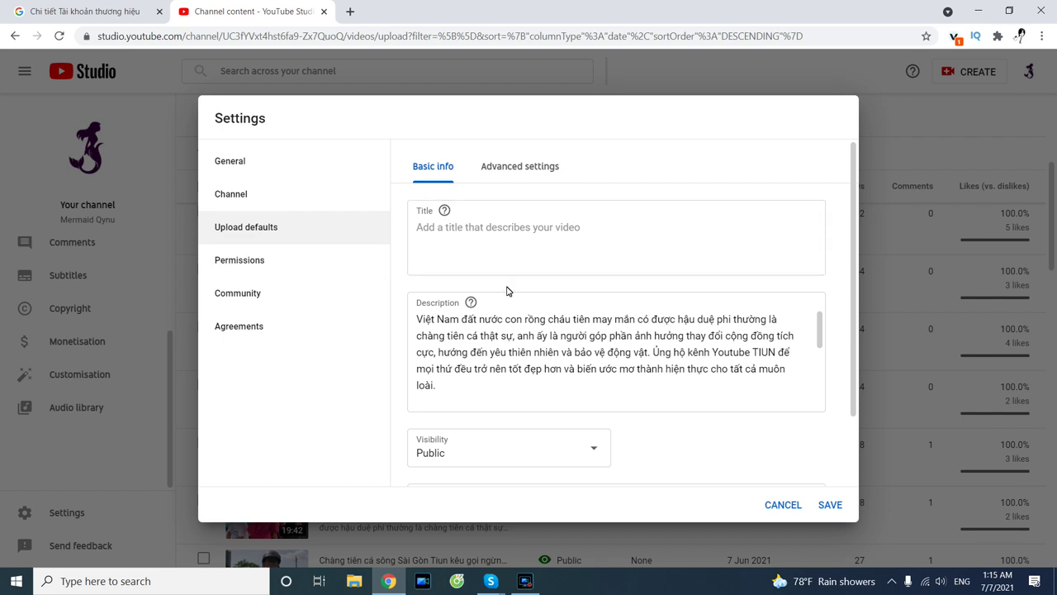
scroll(514, 288, down, 3)
scroll(514, 288, down, 3)
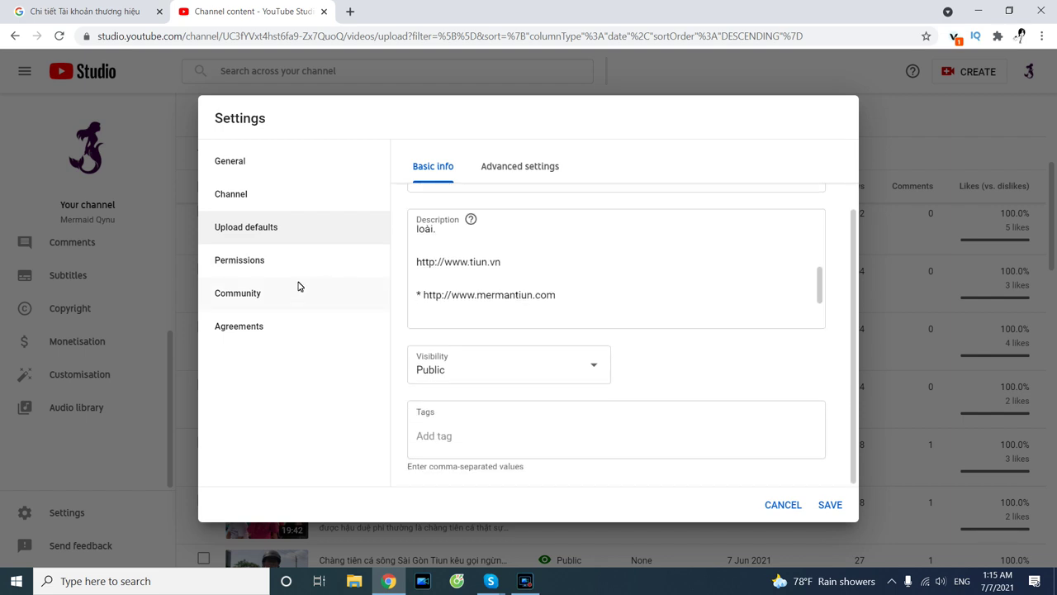
click(243, 266)
click(261, 299)
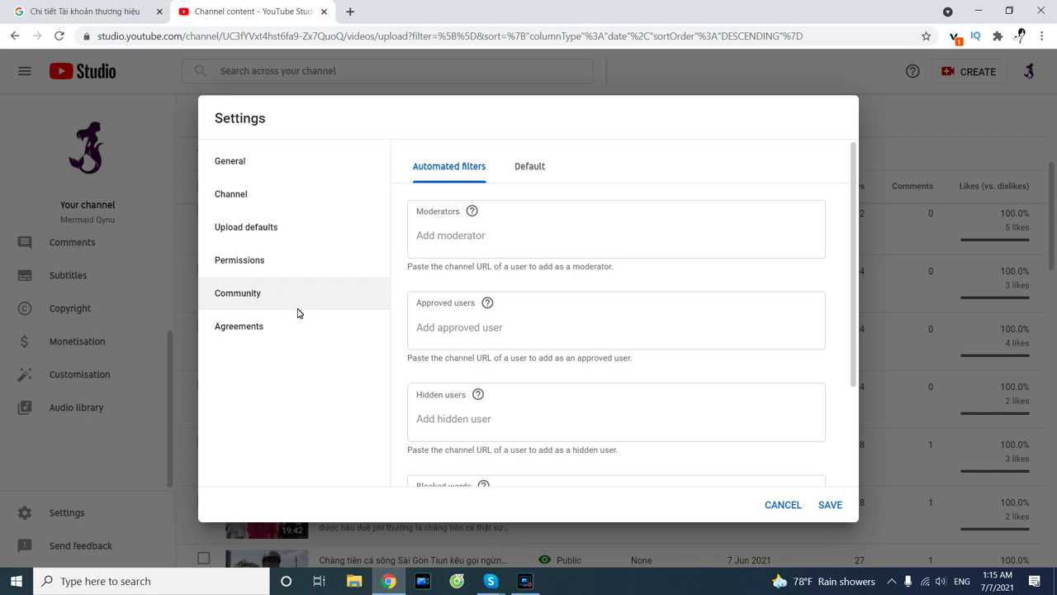
click(245, 325)
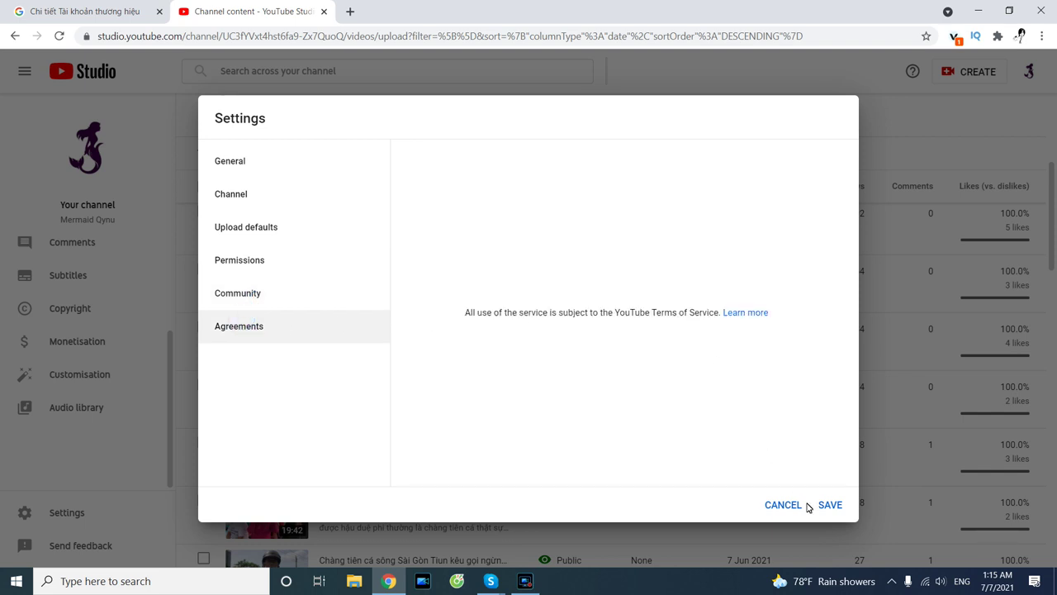
click(839, 504)
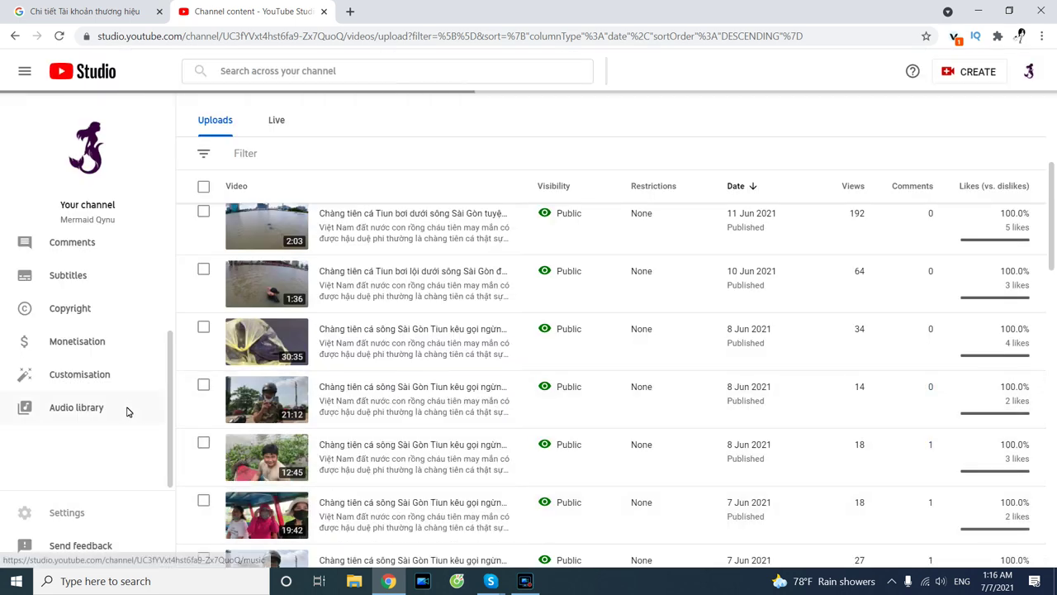
click(78, 374)
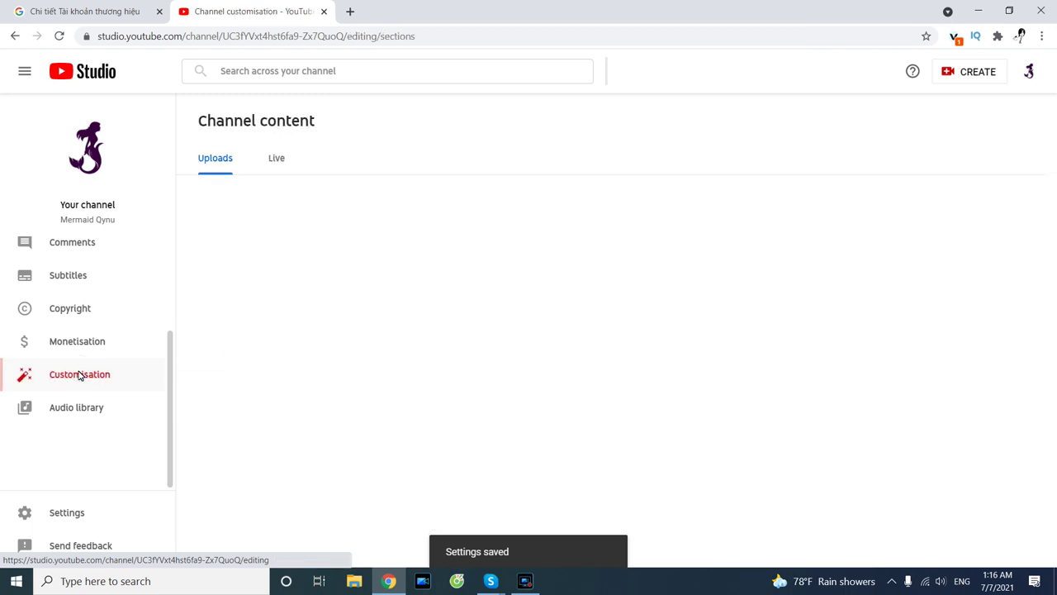
click(277, 157)
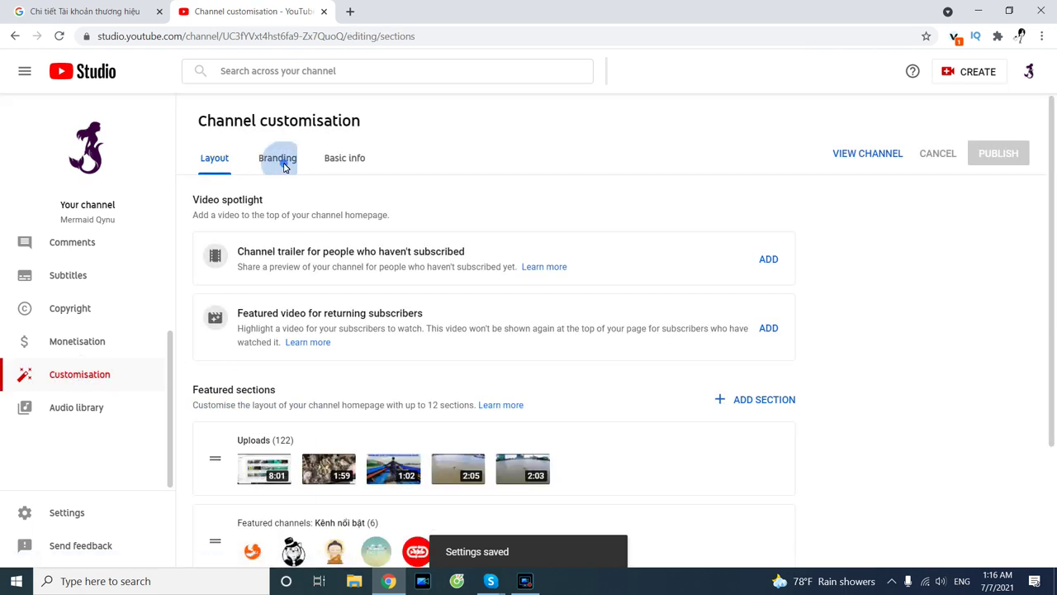
Enter the business contact e-mail address under Basic info's Contact info and publish.
click(347, 158)
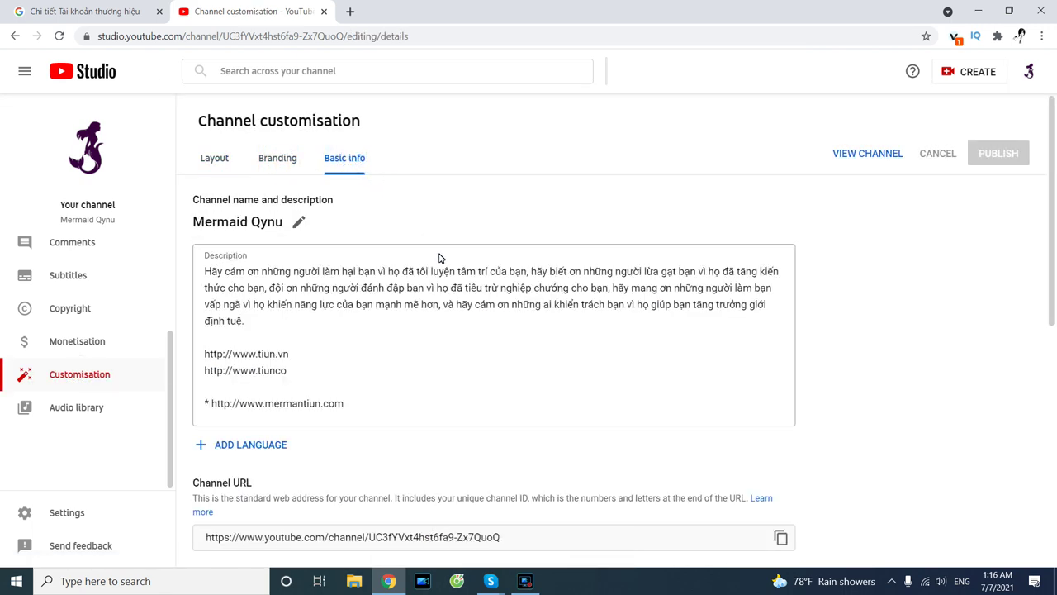
scroll(440, 256, down, 6)
scroll(443, 259, down, 1)
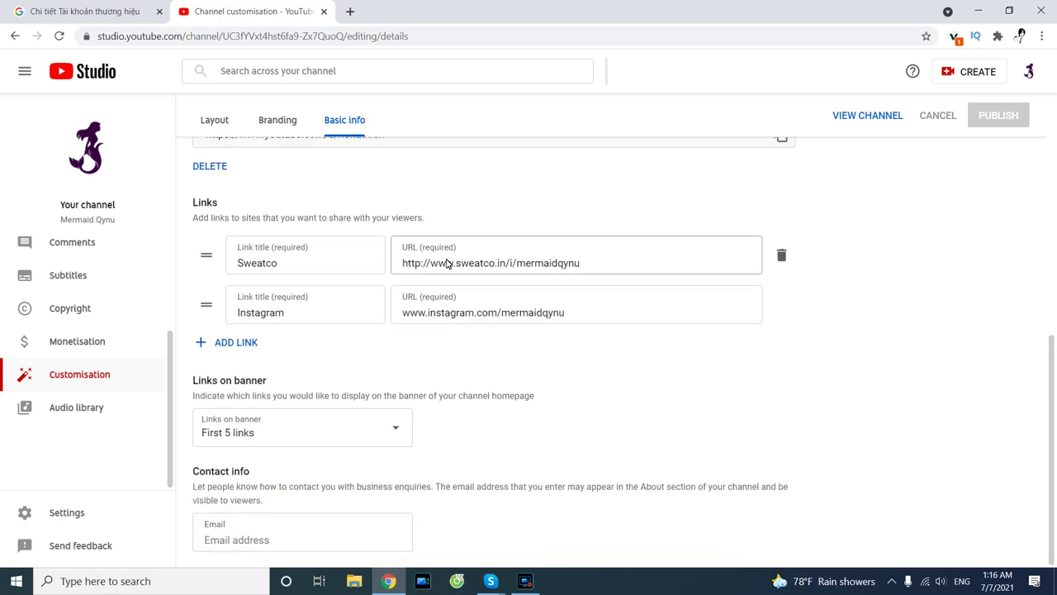
scroll(447, 263, up, 5)
scroll(357, 446, down, 6)
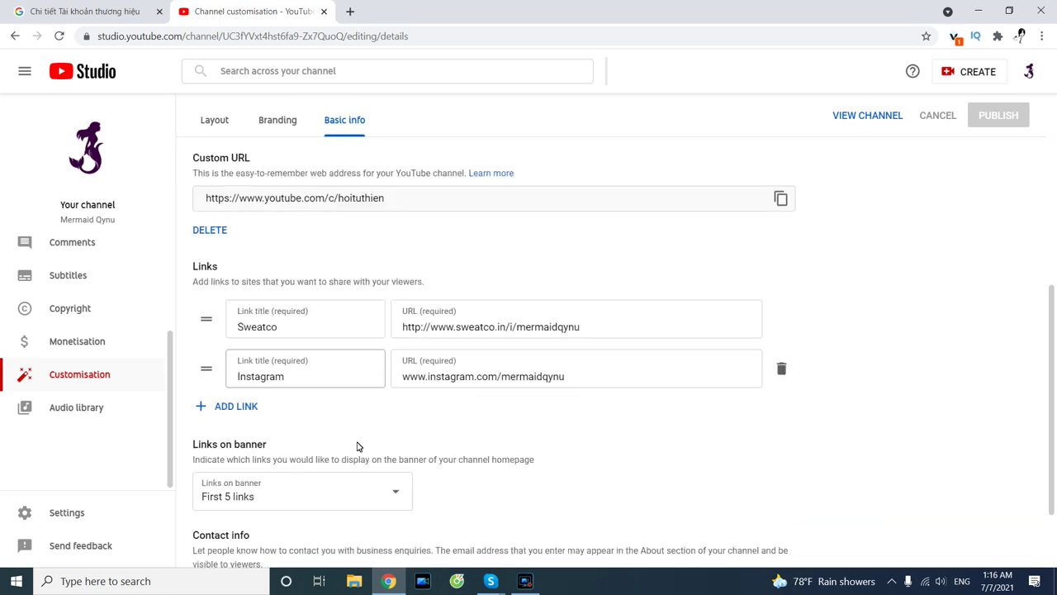
scroll(358, 446, down, 1)
click(272, 538)
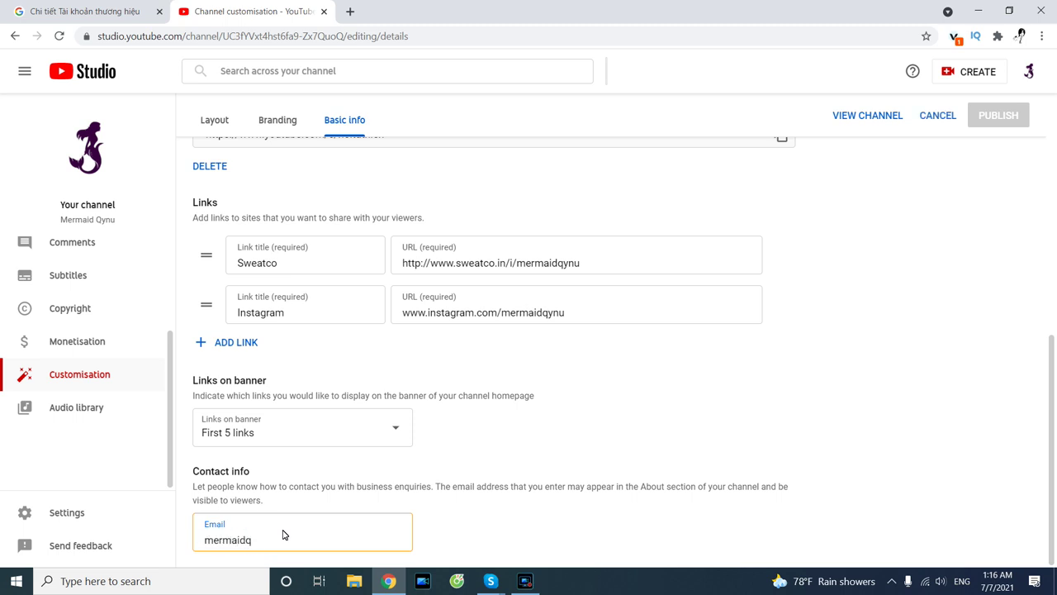
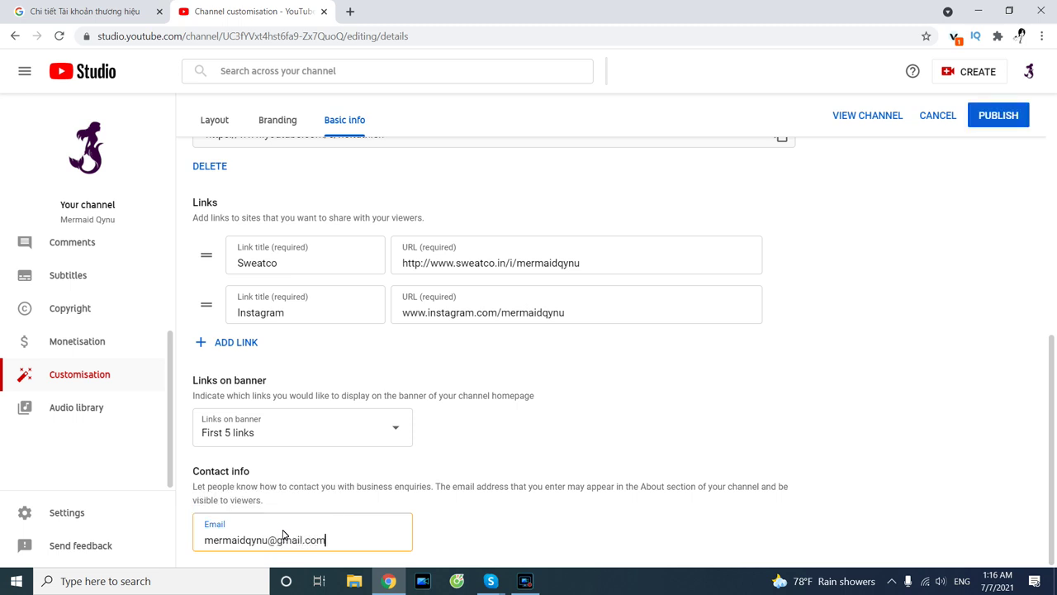
click(596, 405)
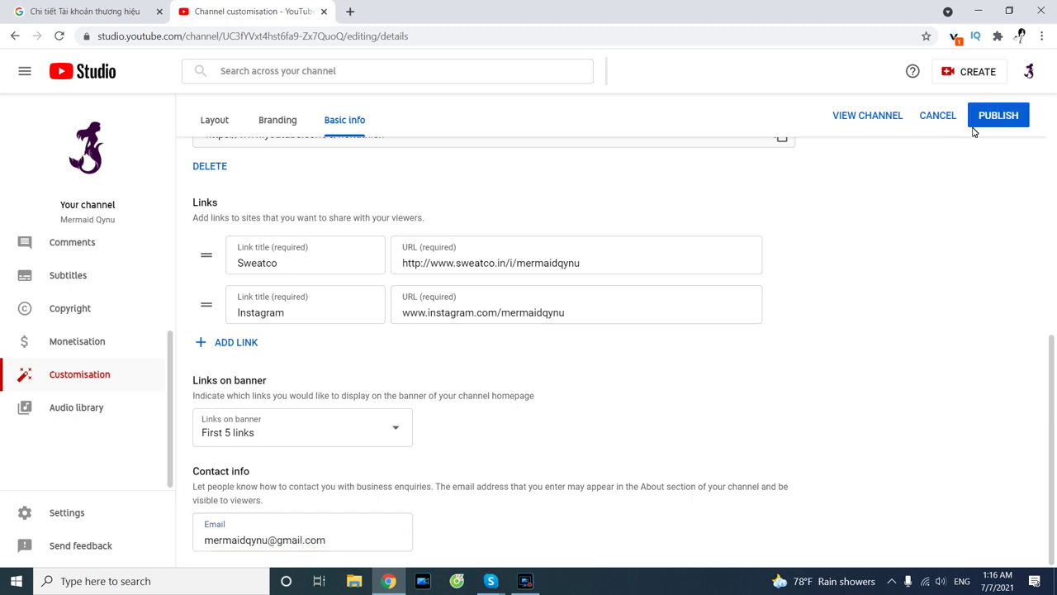
click(997, 115)
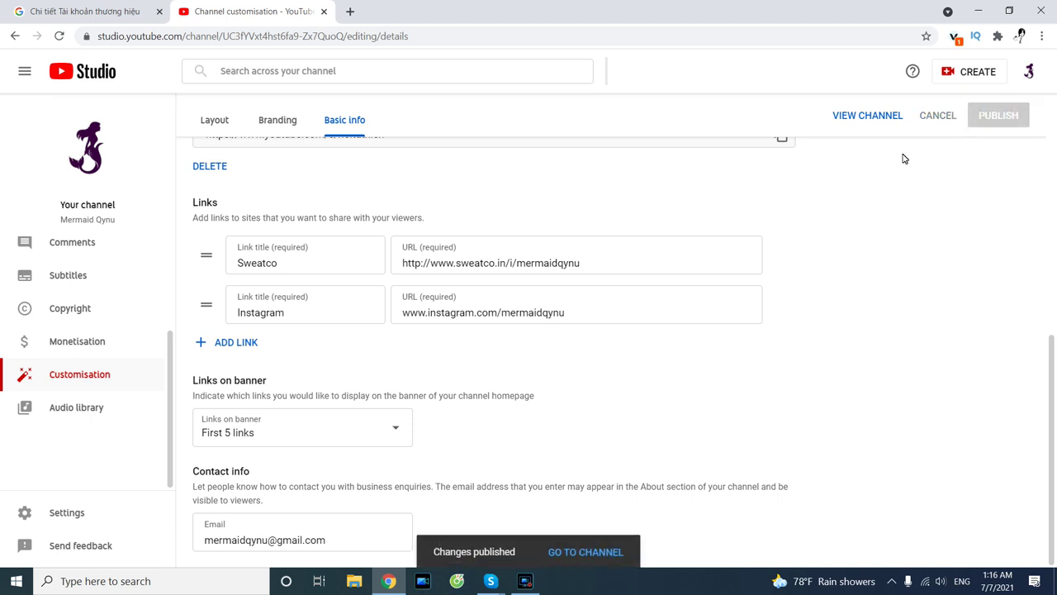
scroll(463, 297, up, 5)
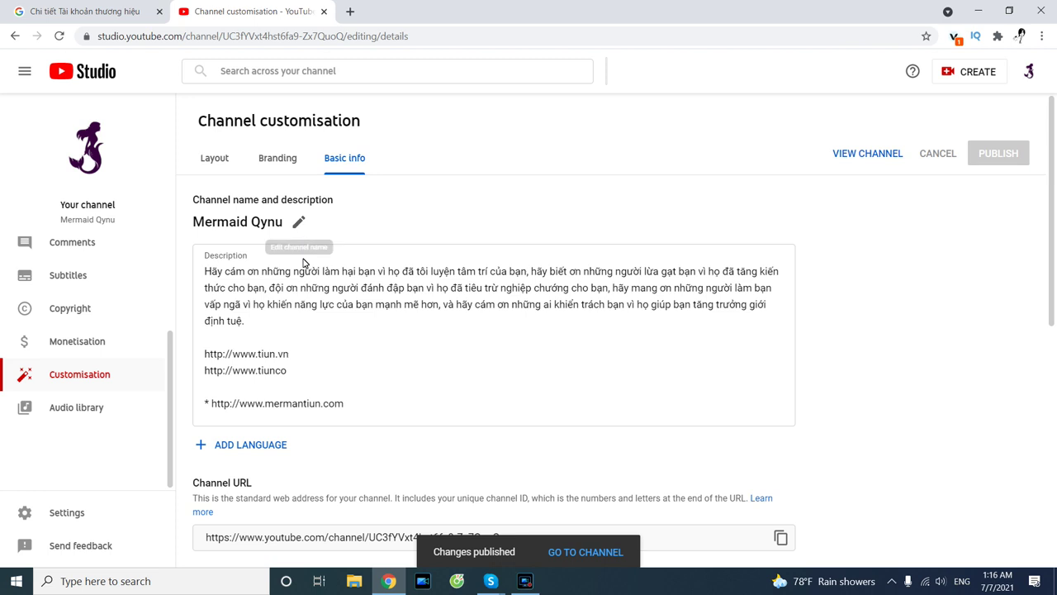
Select the description's first paragraph, then browse the Monetisation, Copyright and Customisation pages.
triple_click(357, 333)
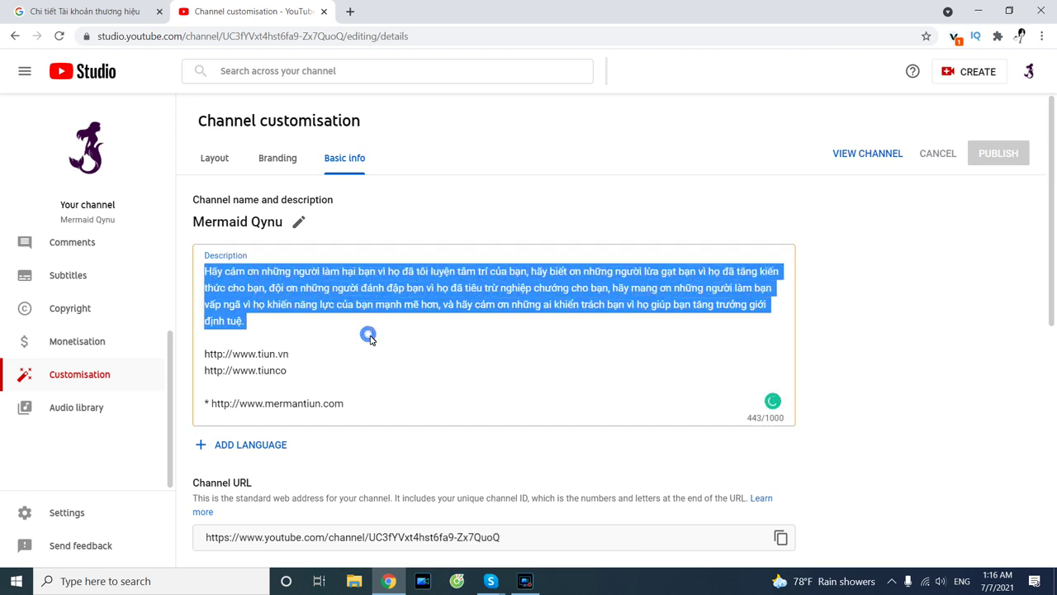
scroll(172, 330, up, 2)
scroll(175, 371, down, 2)
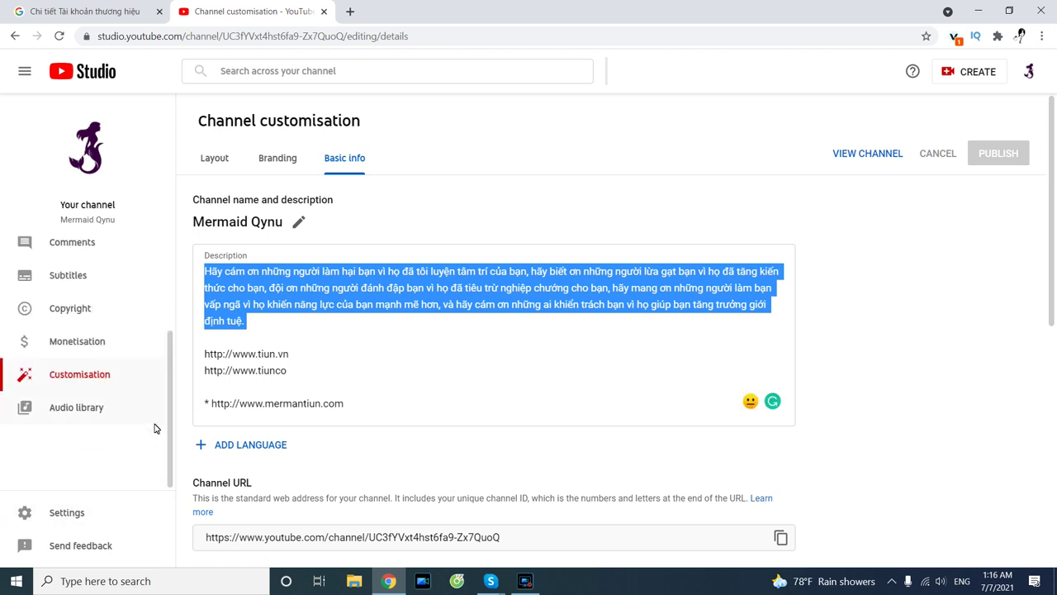
click(77, 339)
click(71, 316)
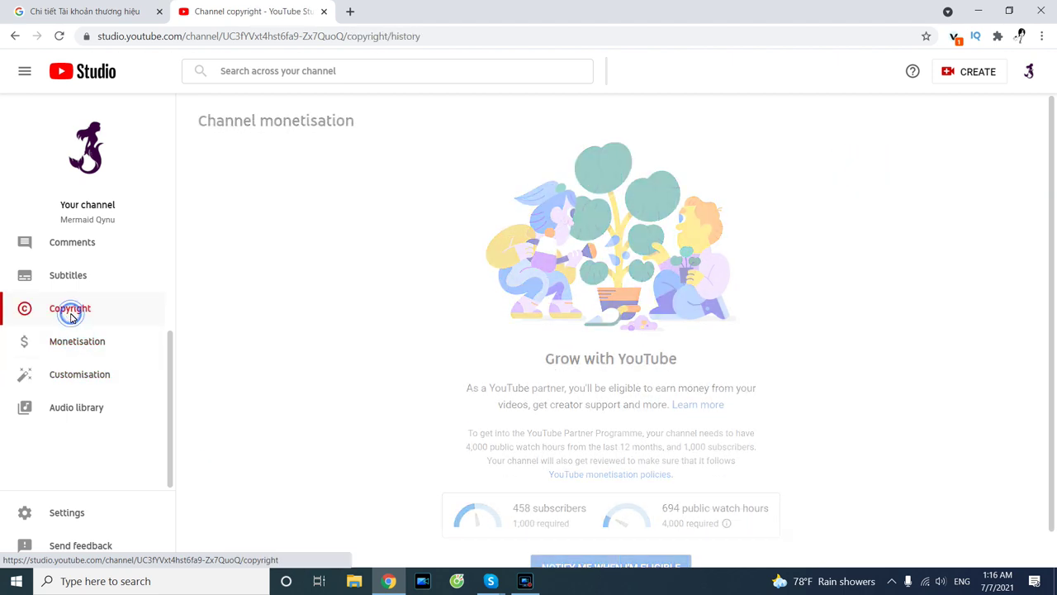
click(77, 373)
click(98, 345)
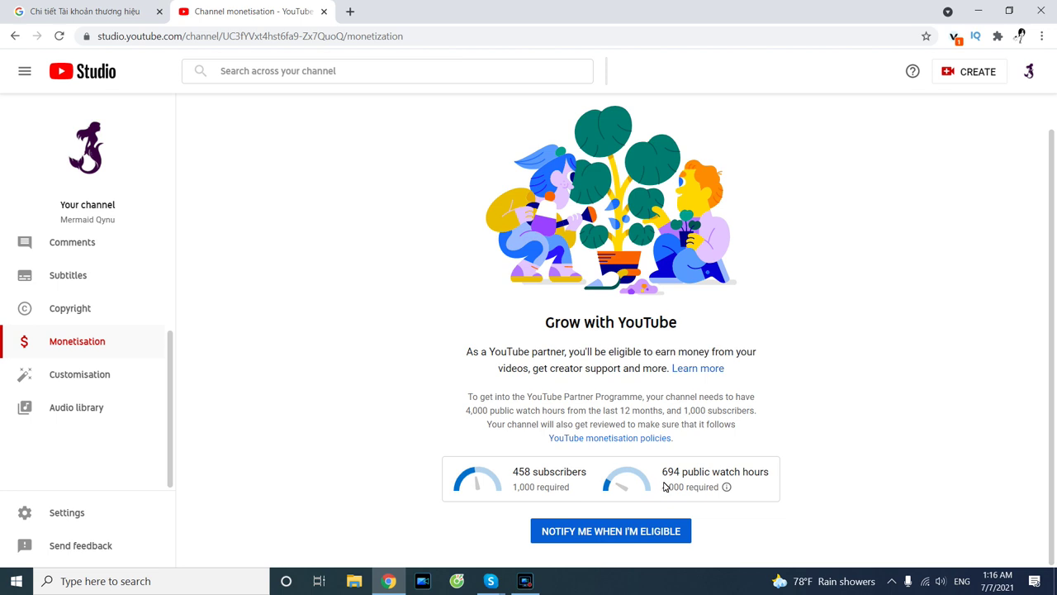
Note the 694 public watch hours and 458 subscribers, then open the Content uploads list.
mouse_move(665, 476)
drag(661, 473, 681, 477)
drag(509, 474, 544, 473)
mouse_move(644, 486)
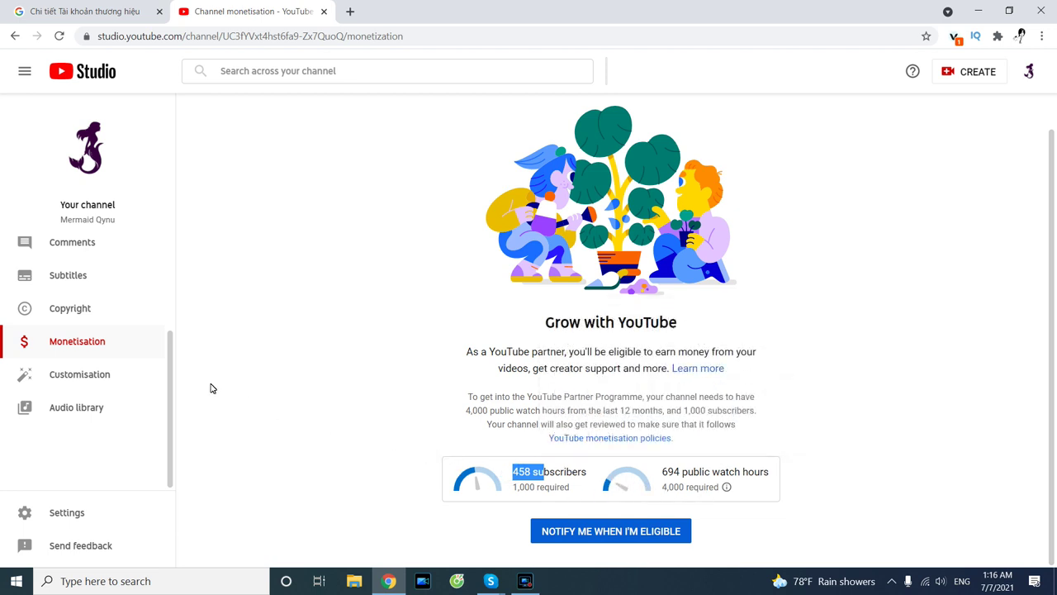
drag(174, 389, 184, 291)
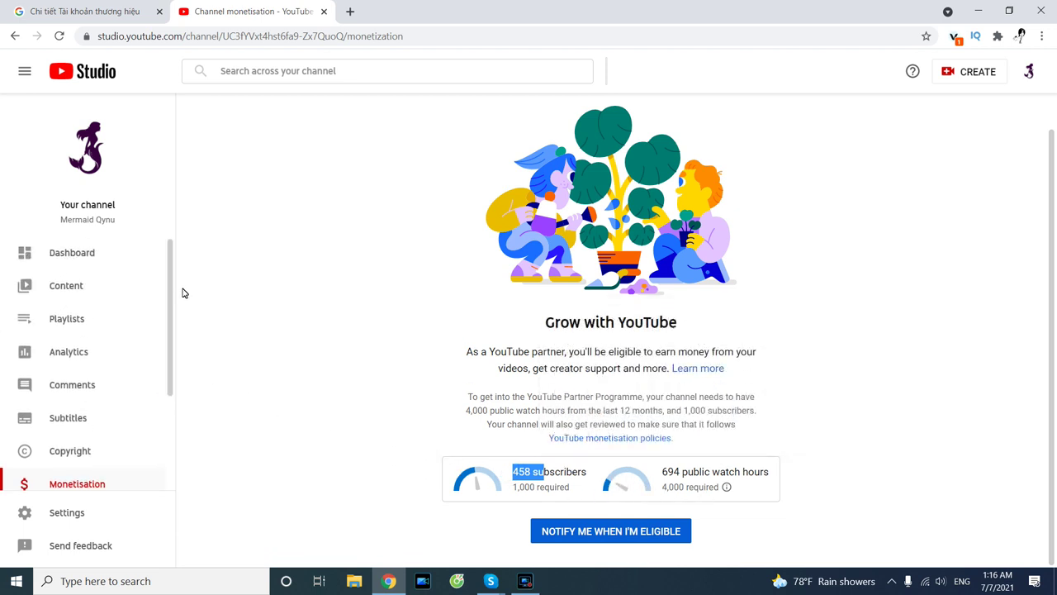
click(76, 289)
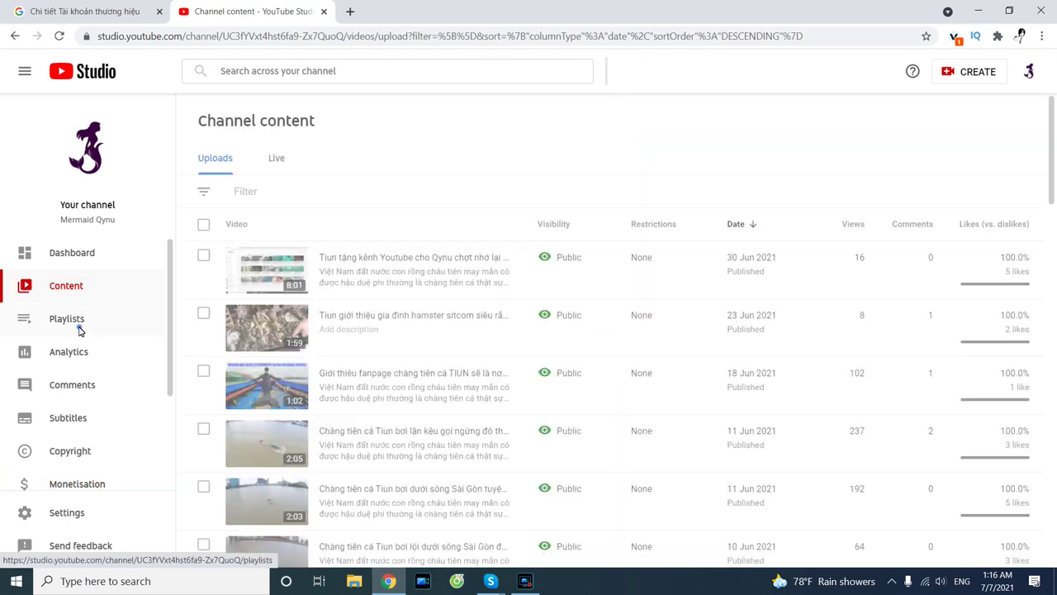
Browse Playlists and Analytics, then open Video details for the newest 8:01 upload.
click(77, 326)
click(78, 353)
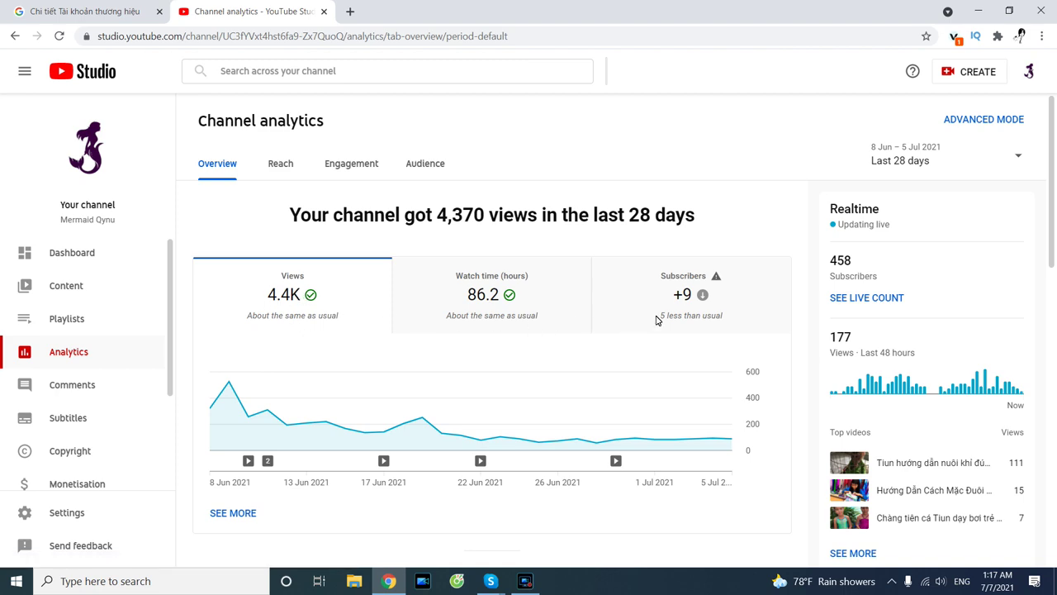
click(74, 285)
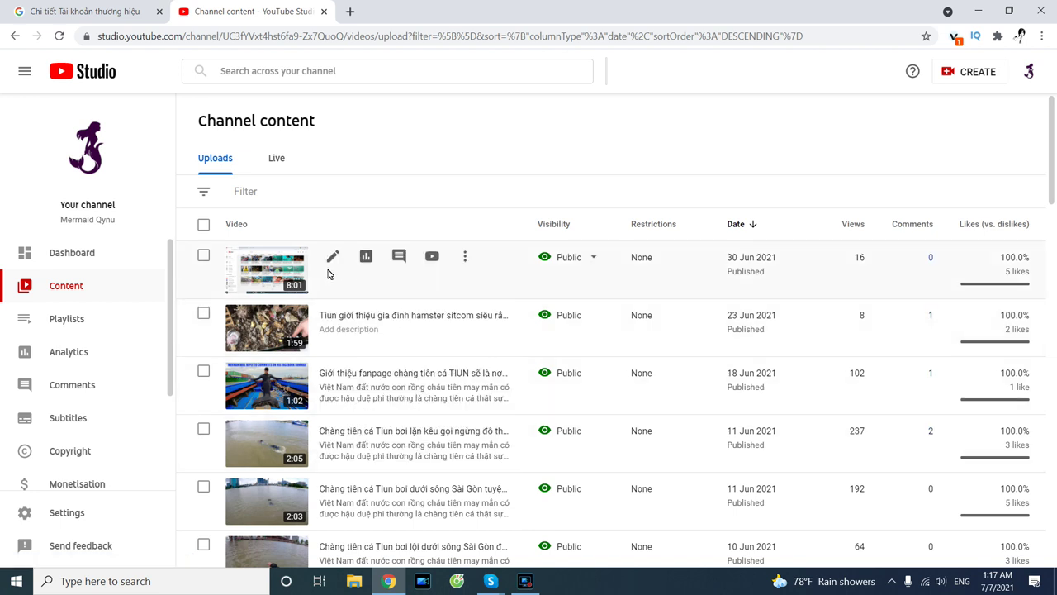
click(332, 272)
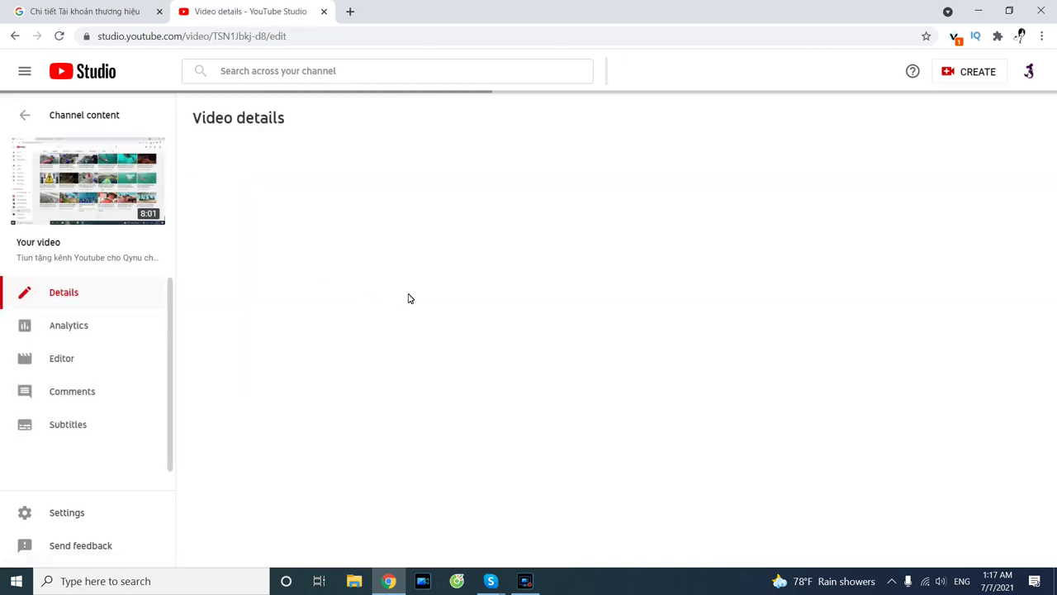
click(25, 114)
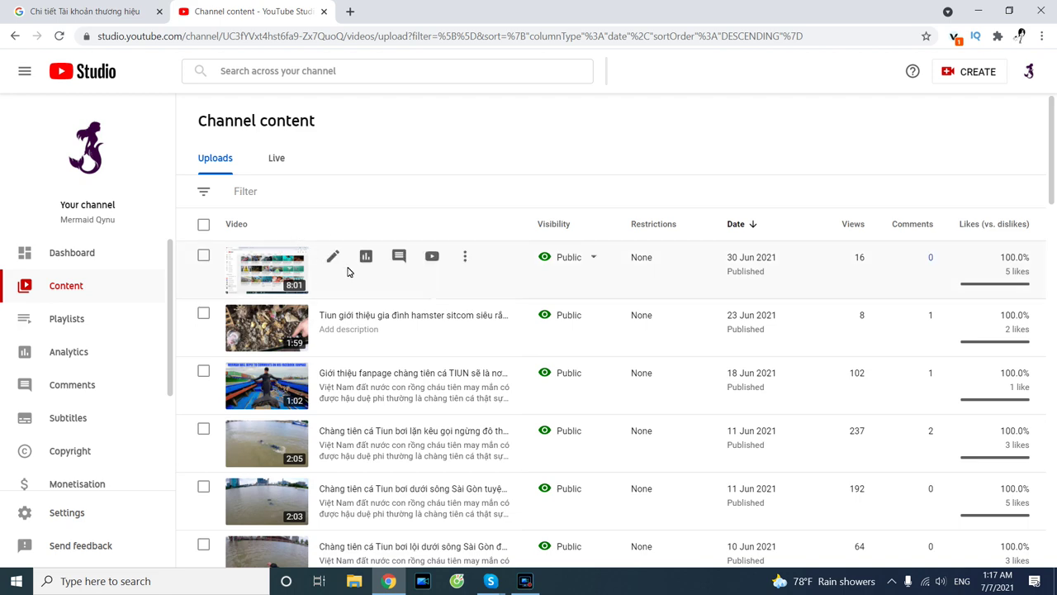
click(333, 259)
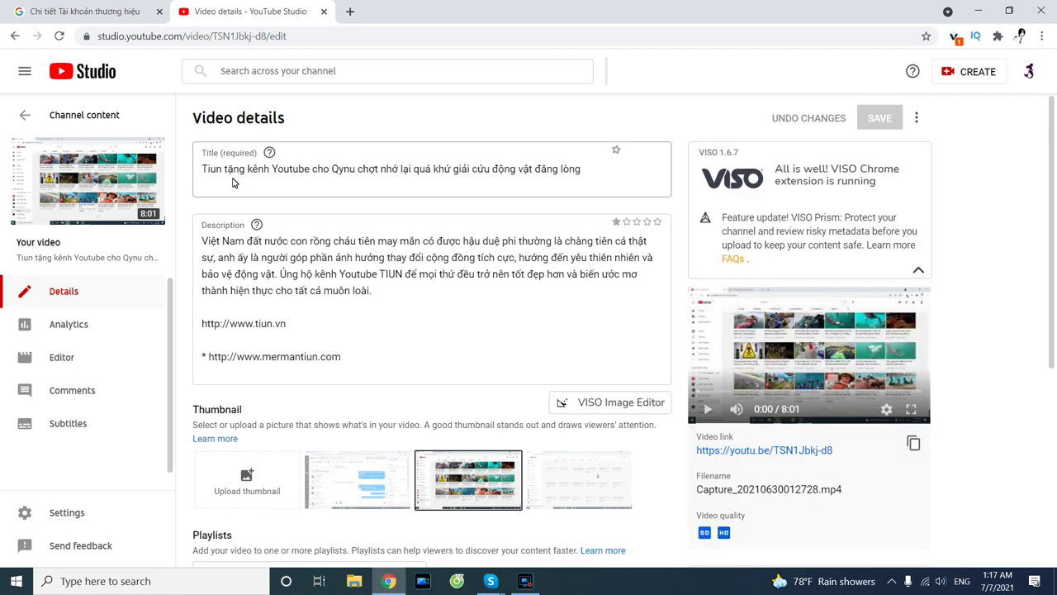
Replace the video title with 'Youtube gift', correcting typos along the way.
drag(284, 183, 377, 179)
click(432, 178)
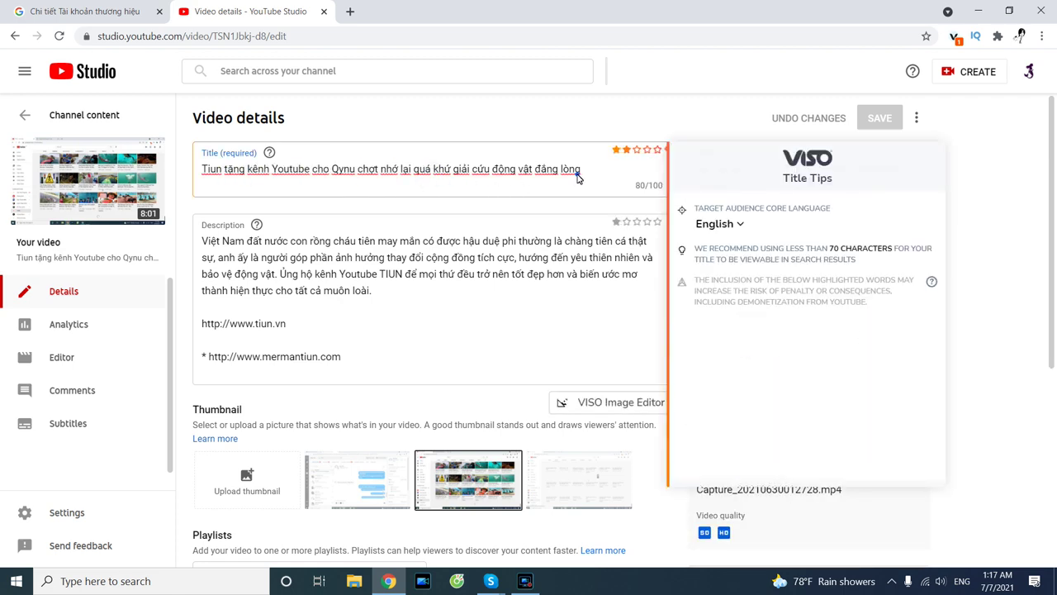
drag(585, 172, 201, 170)
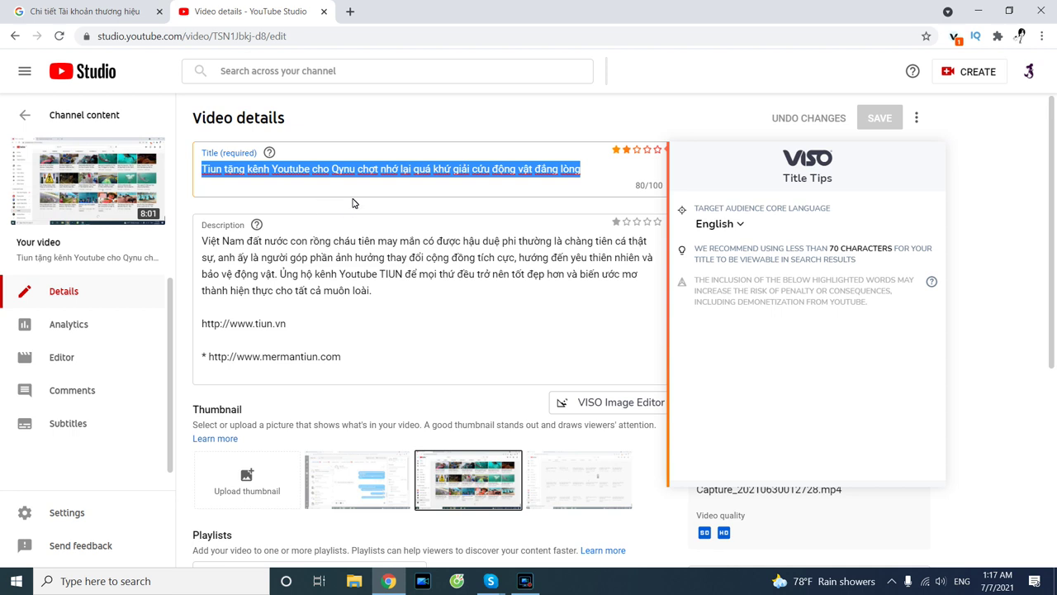
text(Yout)
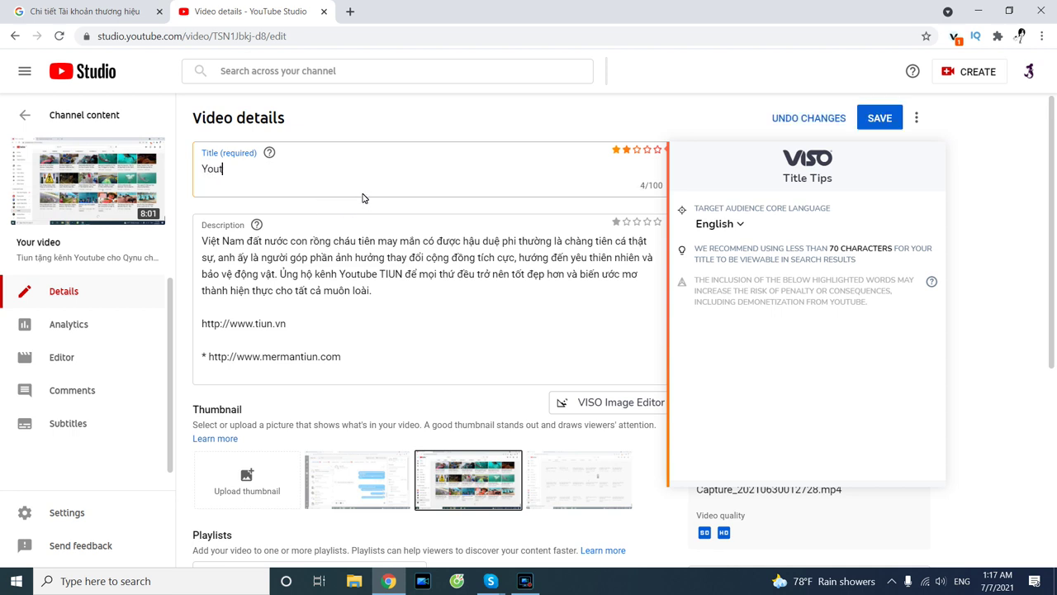
key(BackSpace)
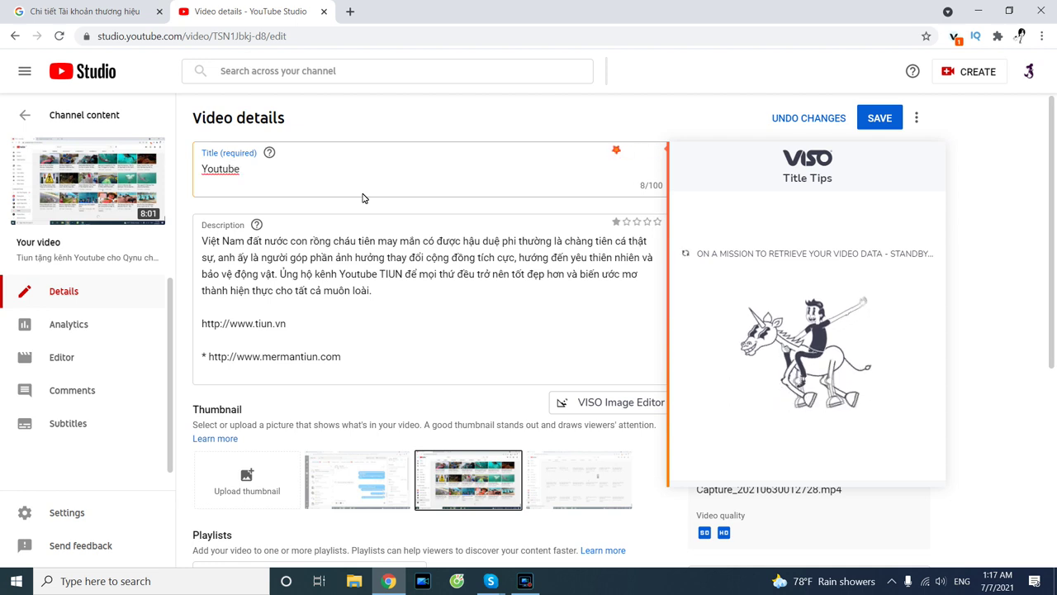
text(g)
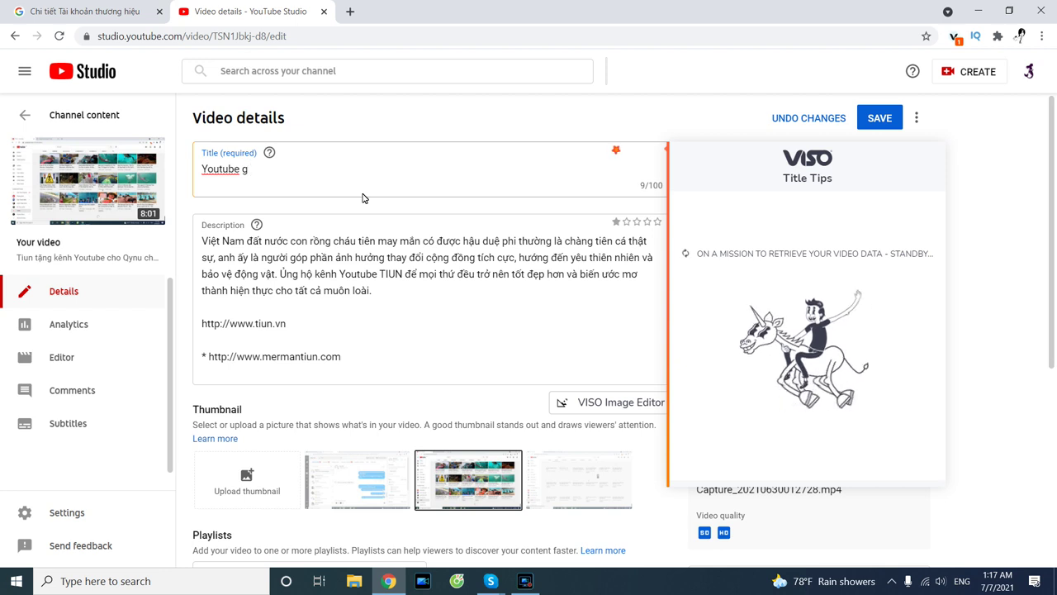
text(if)
key(BackSpace)
key(BackSpace)
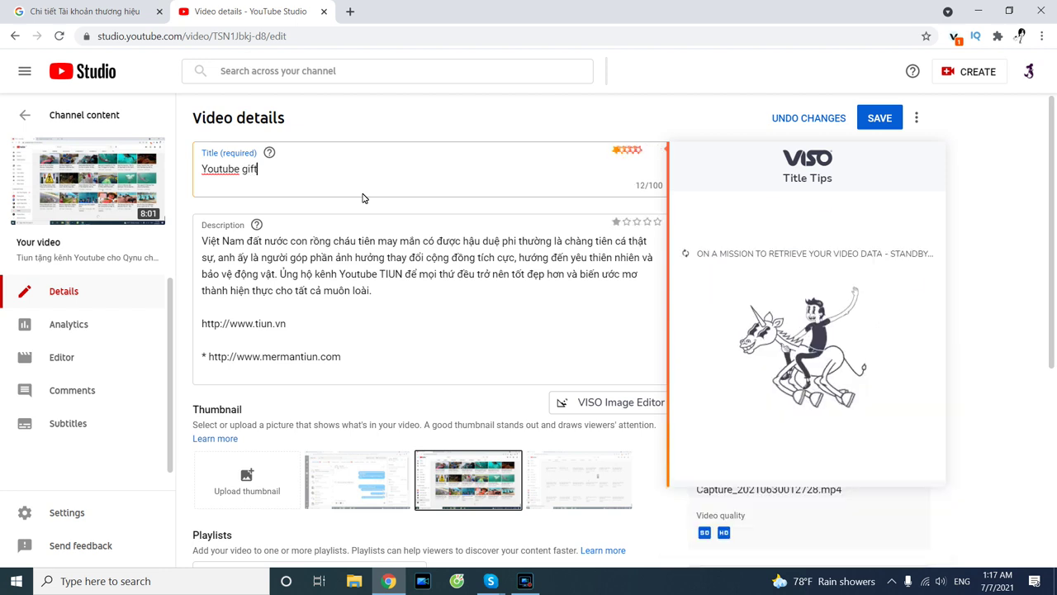
text(i)
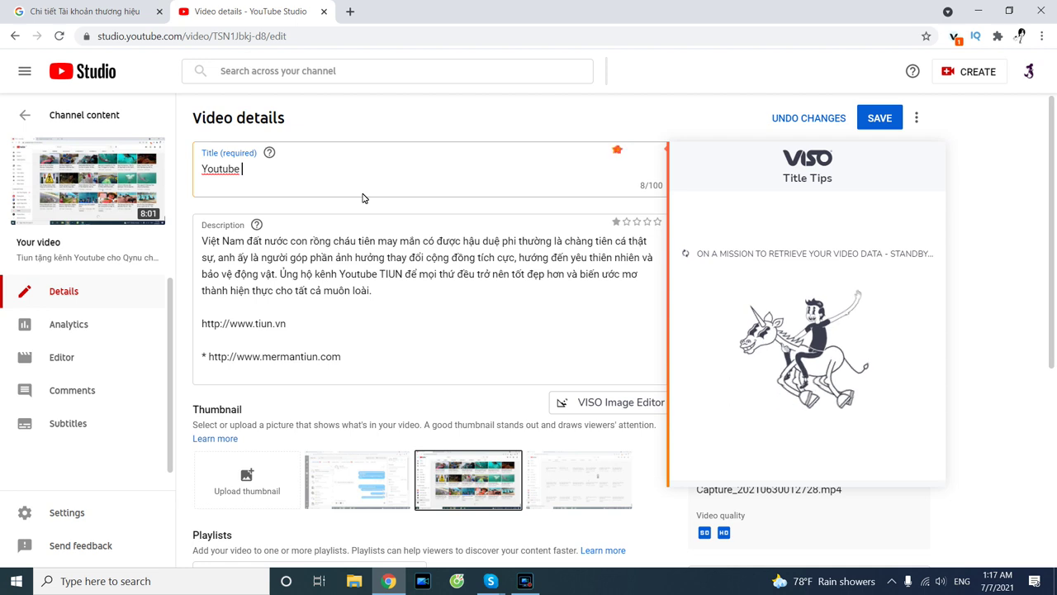
text(ft)
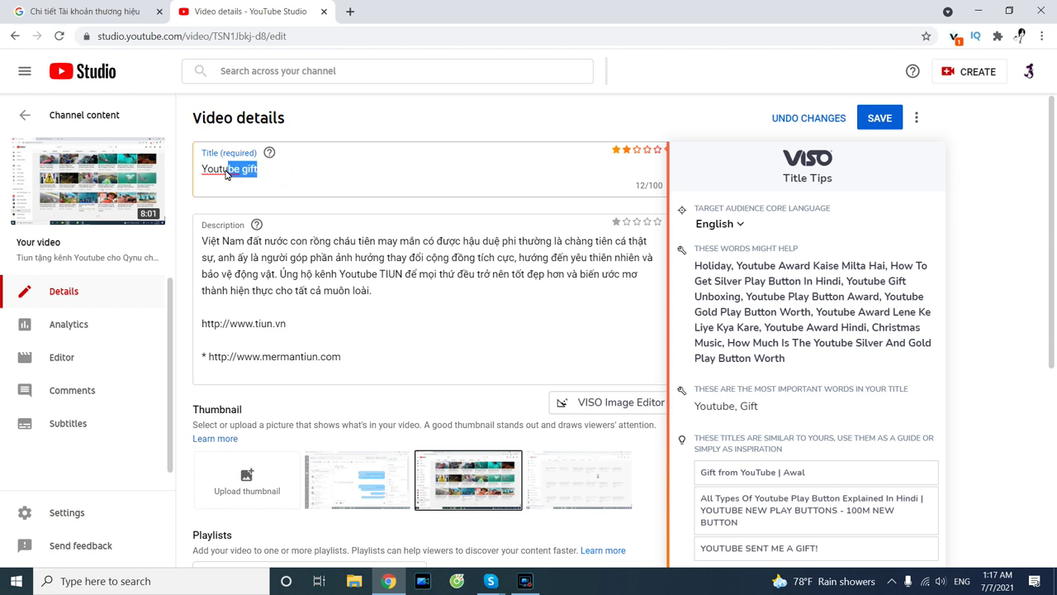
click(274, 176)
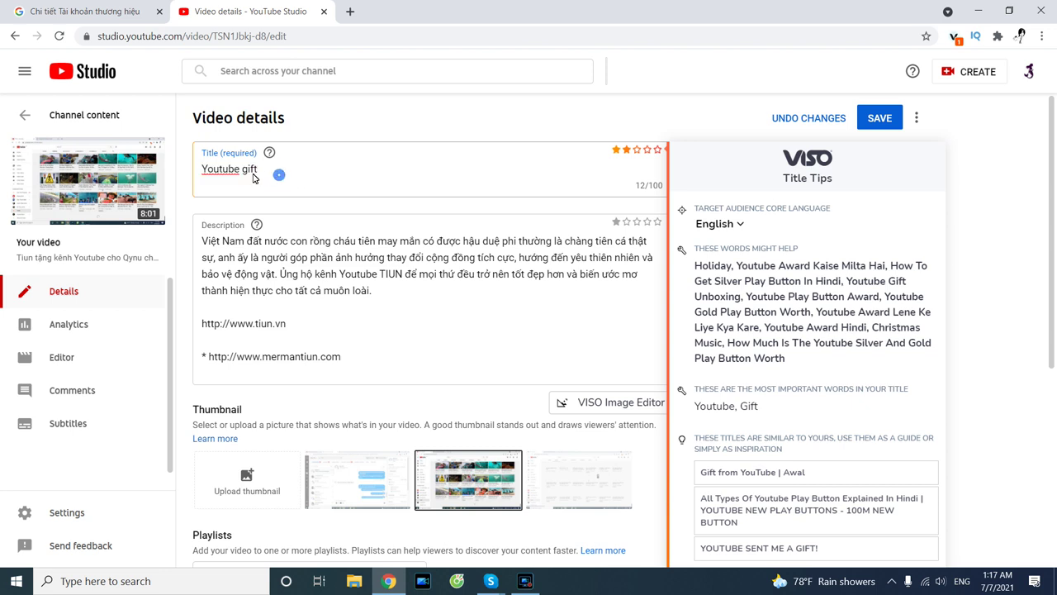
drag(254, 178, 185, 173)
click(304, 178)
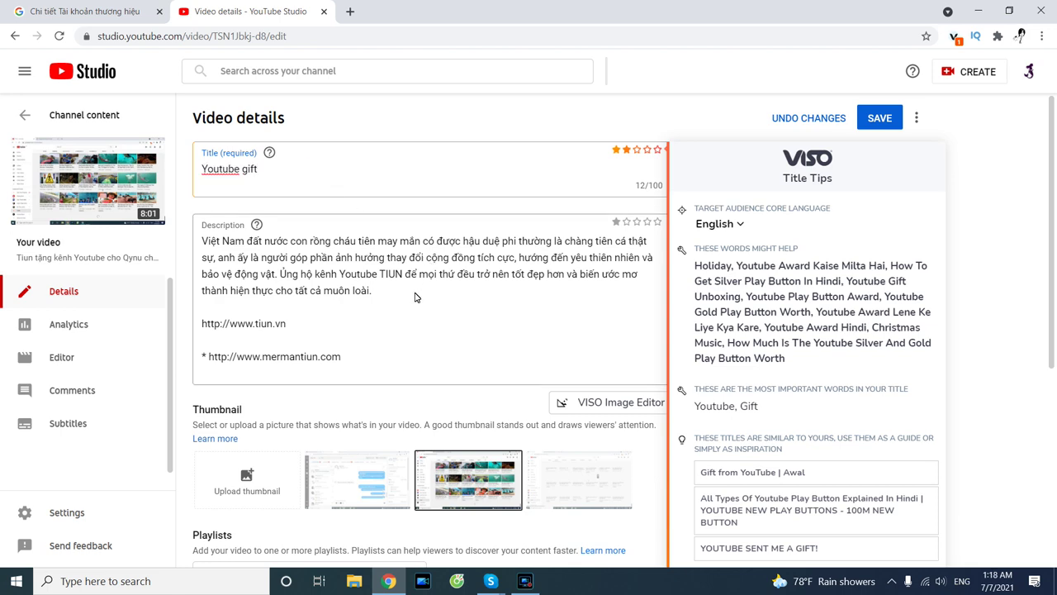
Delete the description's first paragraph and remaining links, leaving it empty.
drag(159, 251, 76, 210)
key(BackSpace)
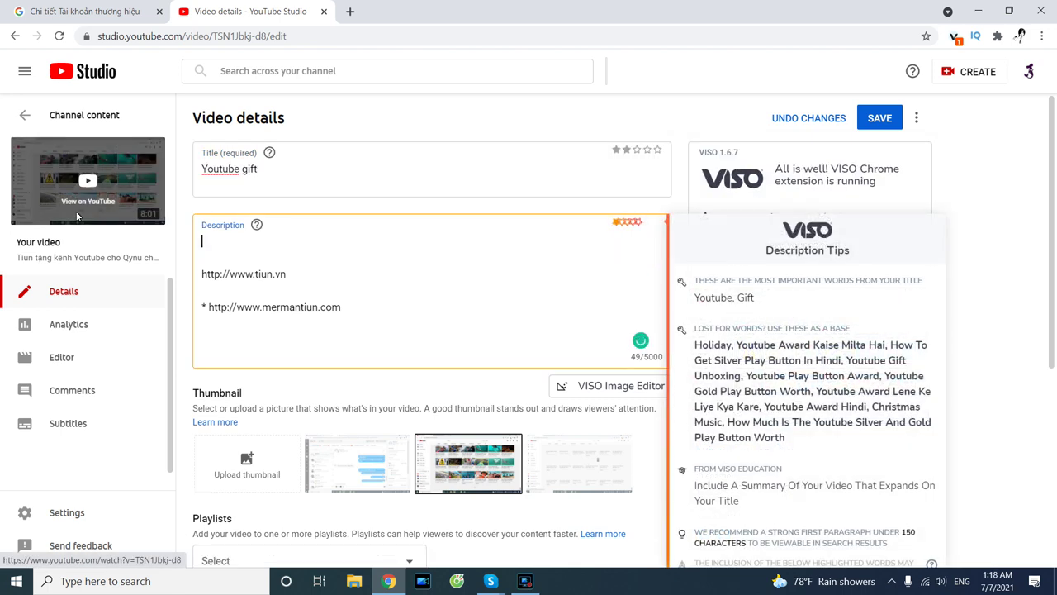
drag(421, 328, 229, 247)
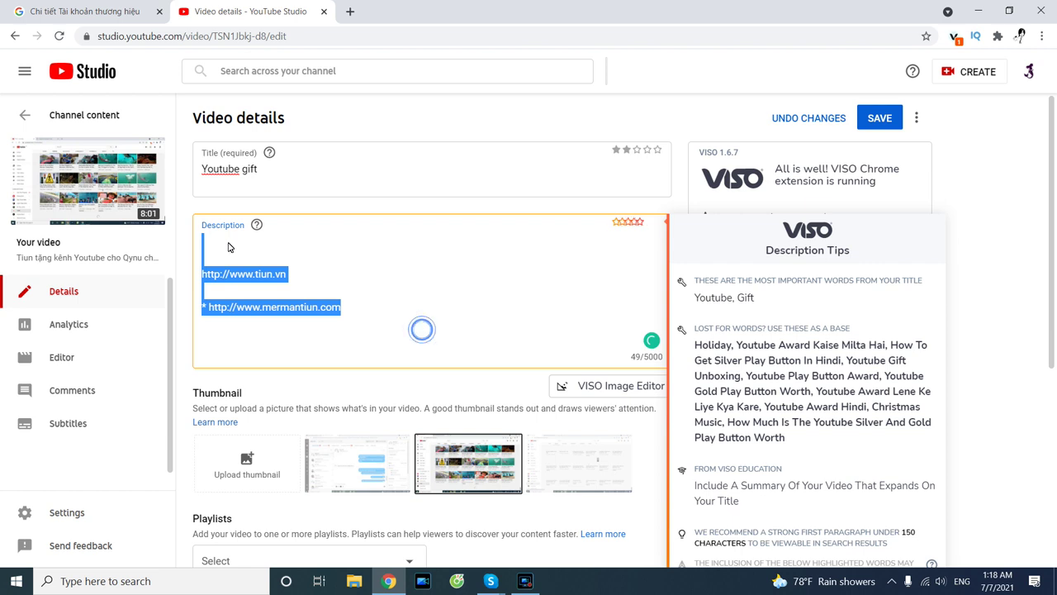
key(BackSpace)
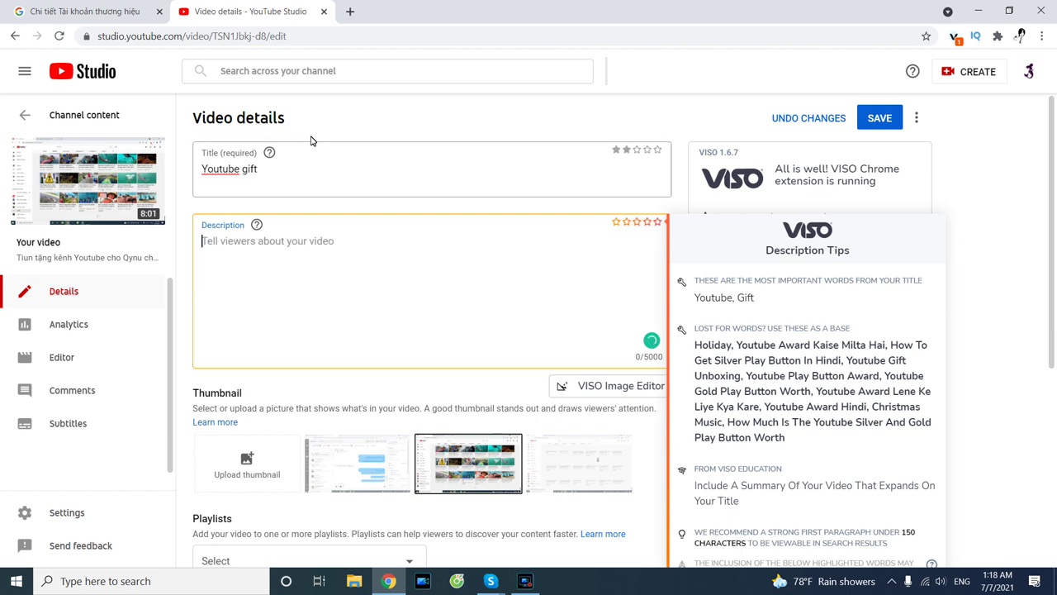
click(392, 46)
Google 'youtube gift' in a new tab and copy the question 'How do I receive a YouTube gift?'.
key(ctrl+t)
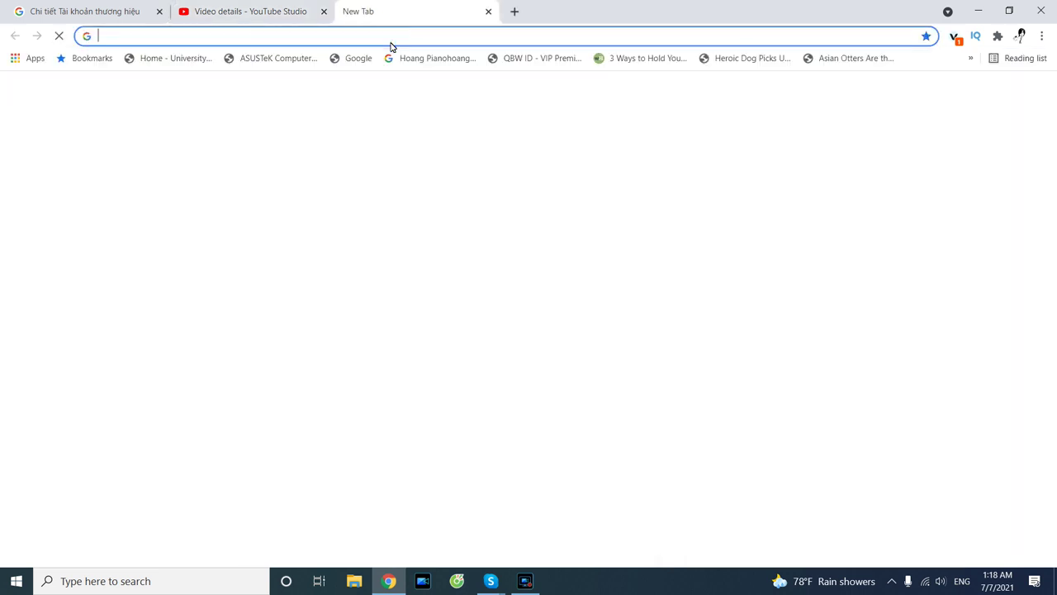
text(youtube gift)
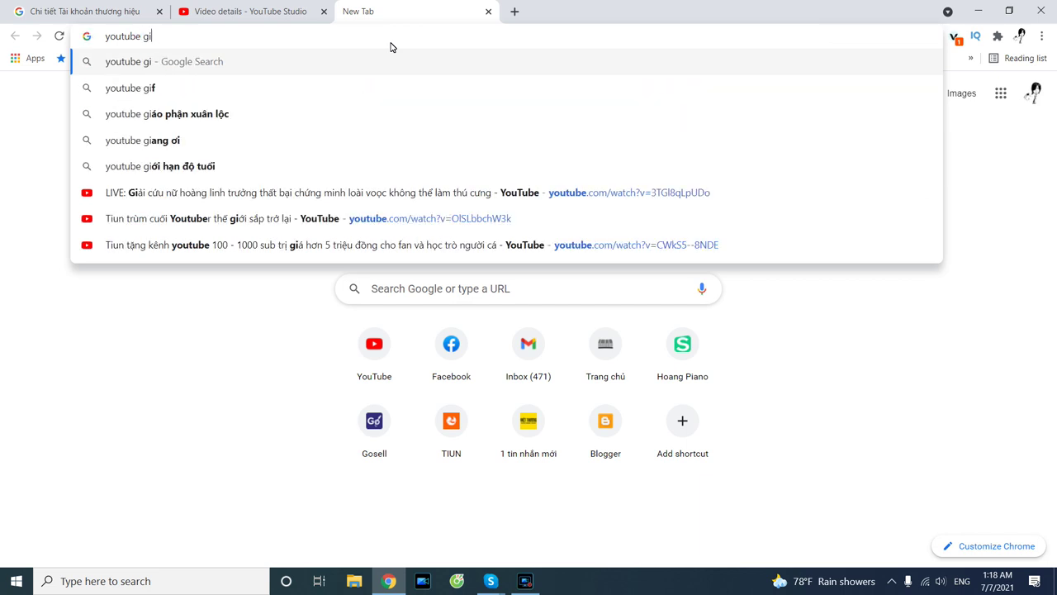
key(Return)
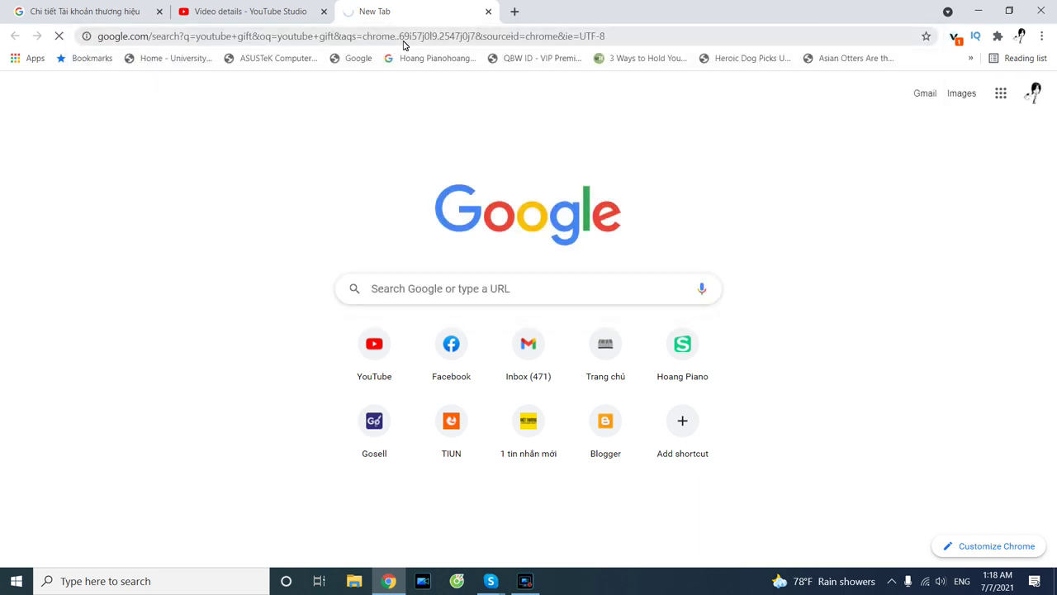
scroll(361, 190, down, 1)
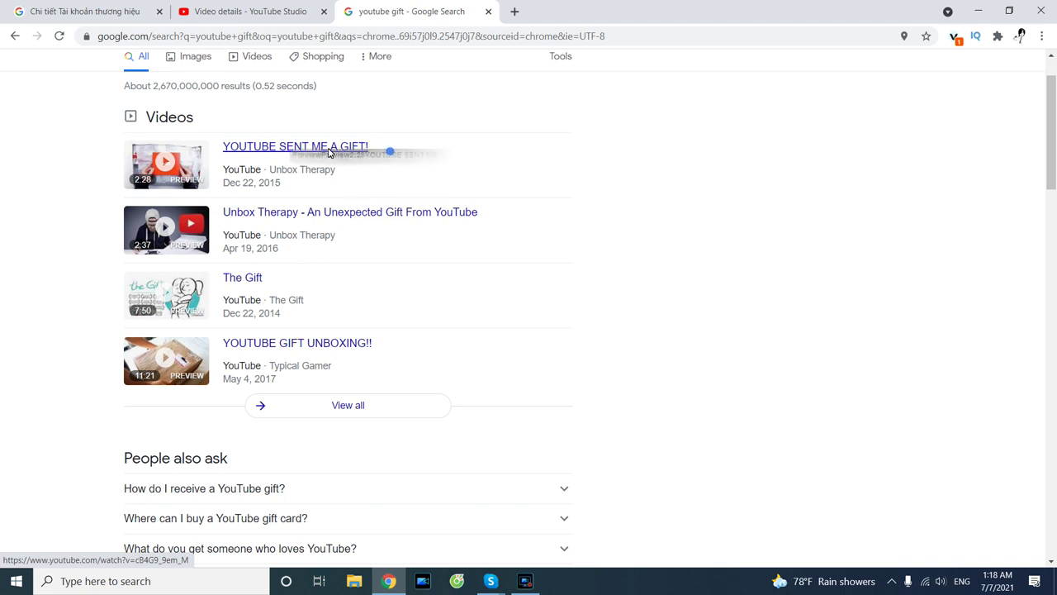
drag(221, 130, 402, 151)
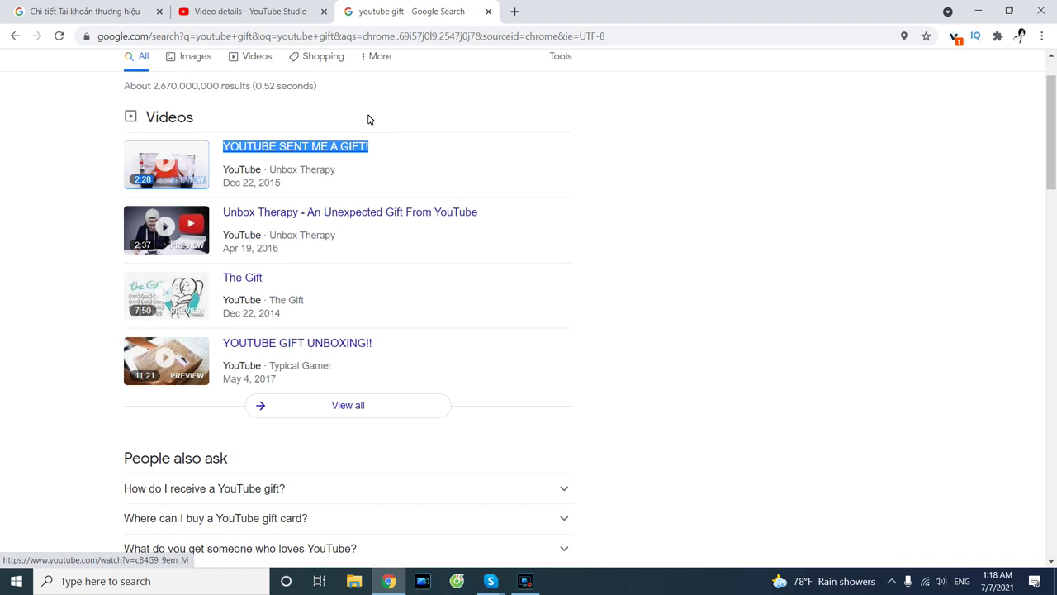
scroll(355, 124, down, 3)
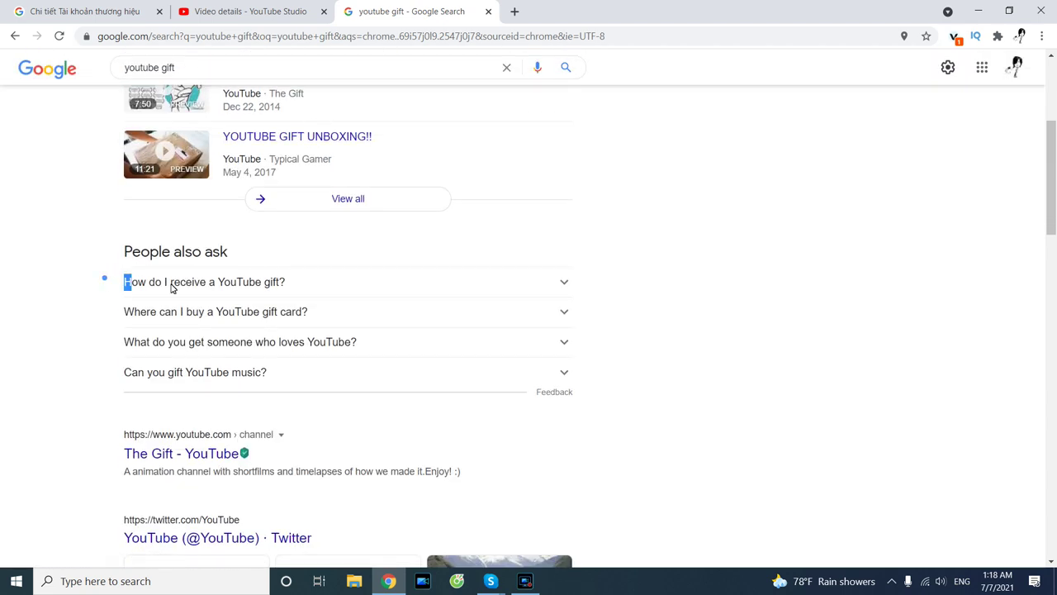
drag(153, 287, 289, 282)
key(ctrl+c)
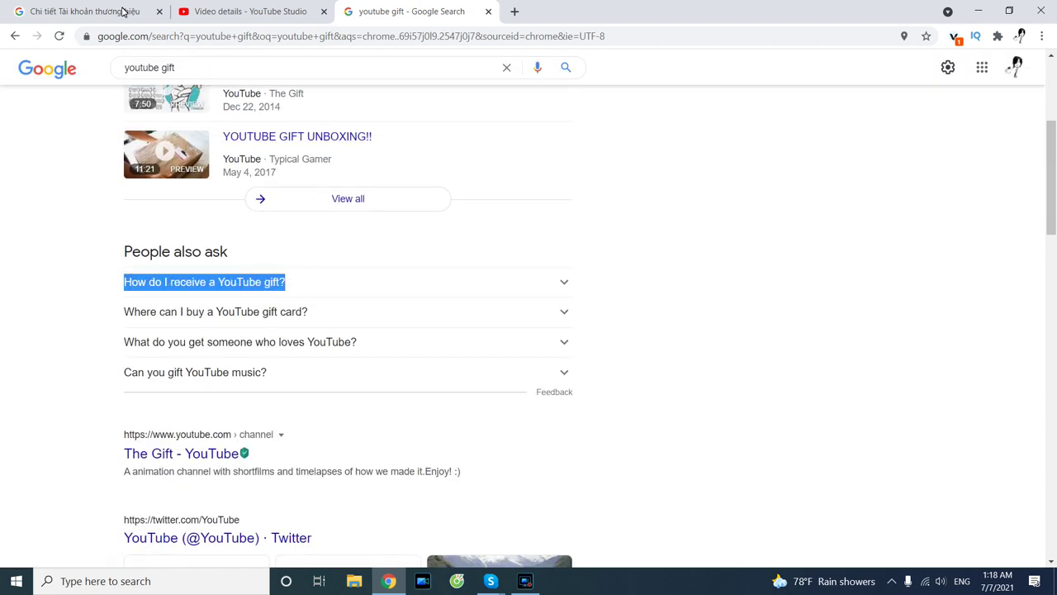
click(122, 11)
click(256, 10)
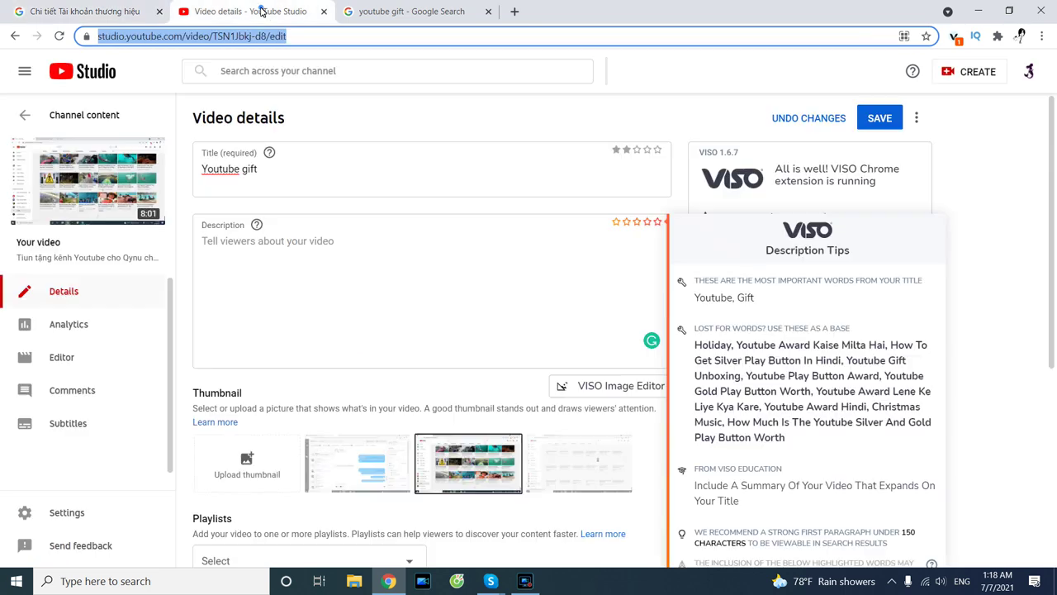
Paste 'How do I receive a YouTube gift?' as the description, save, and return to Channel content.
click(289, 254)
key(ctrl+v)
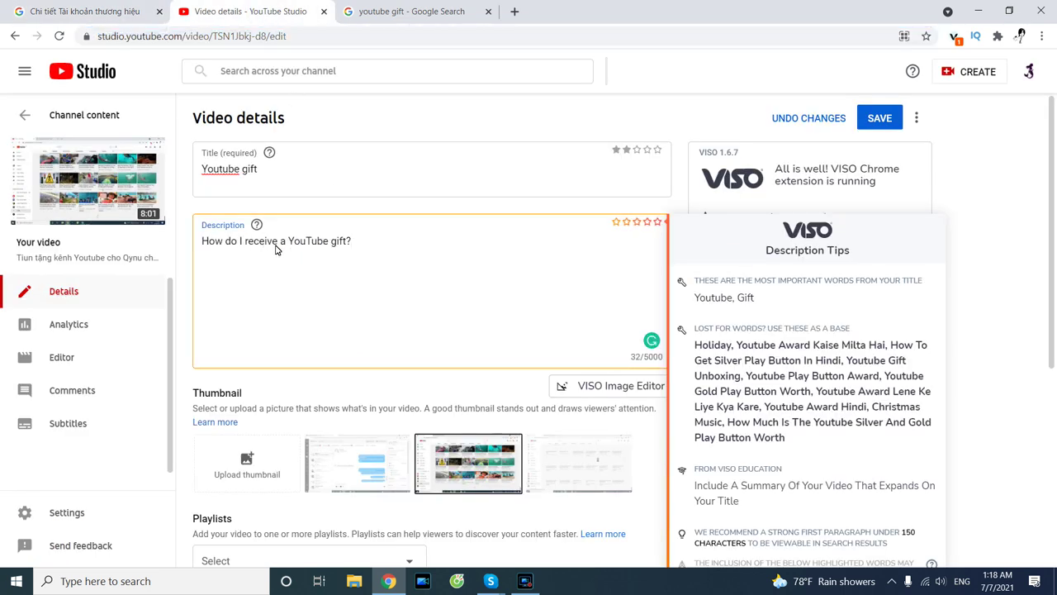
click(882, 118)
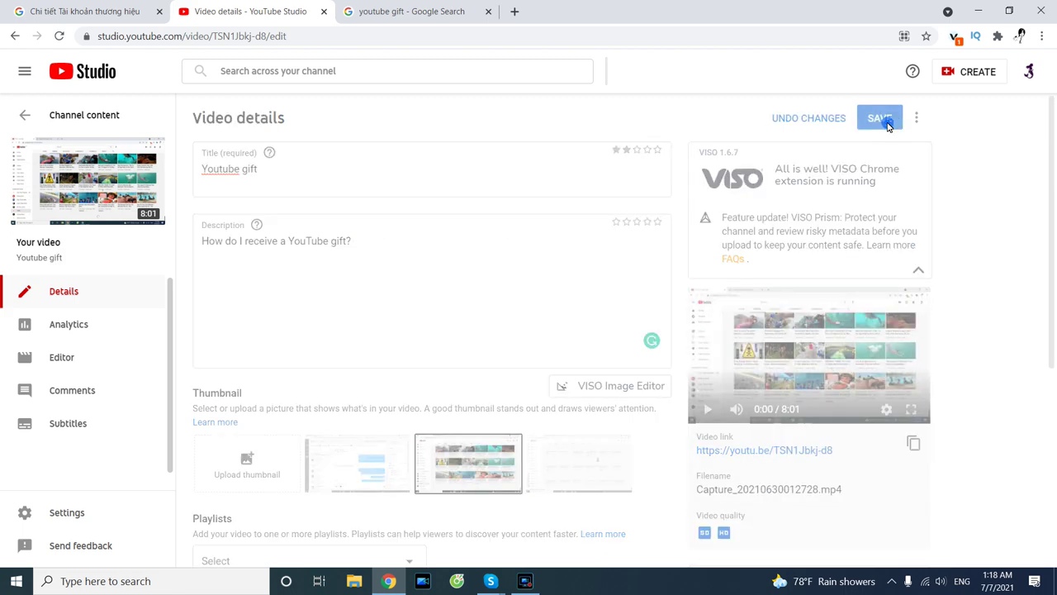
scroll(466, 292, down, 3)
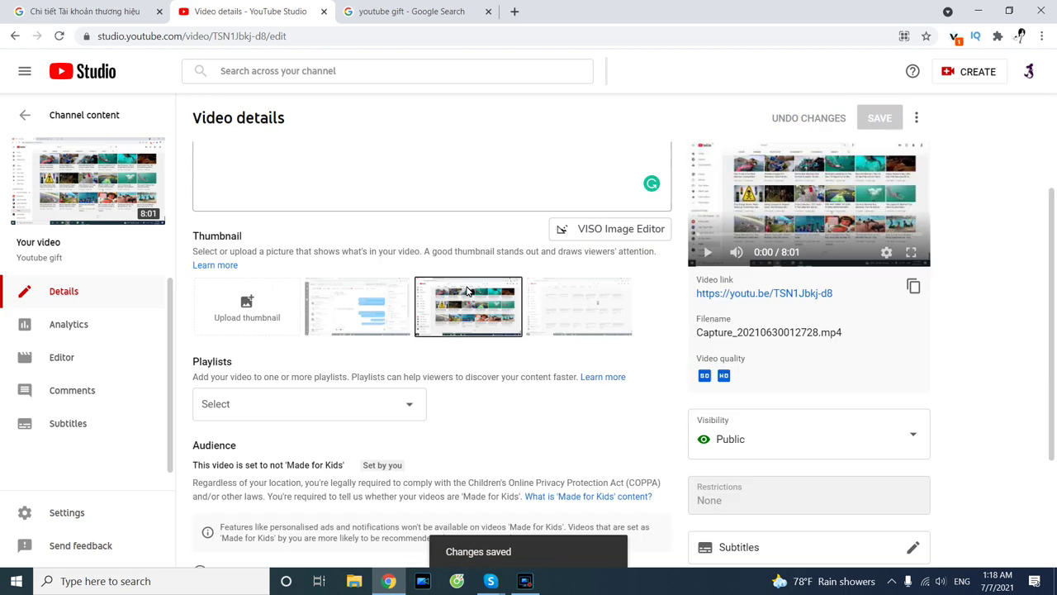
click(397, 289)
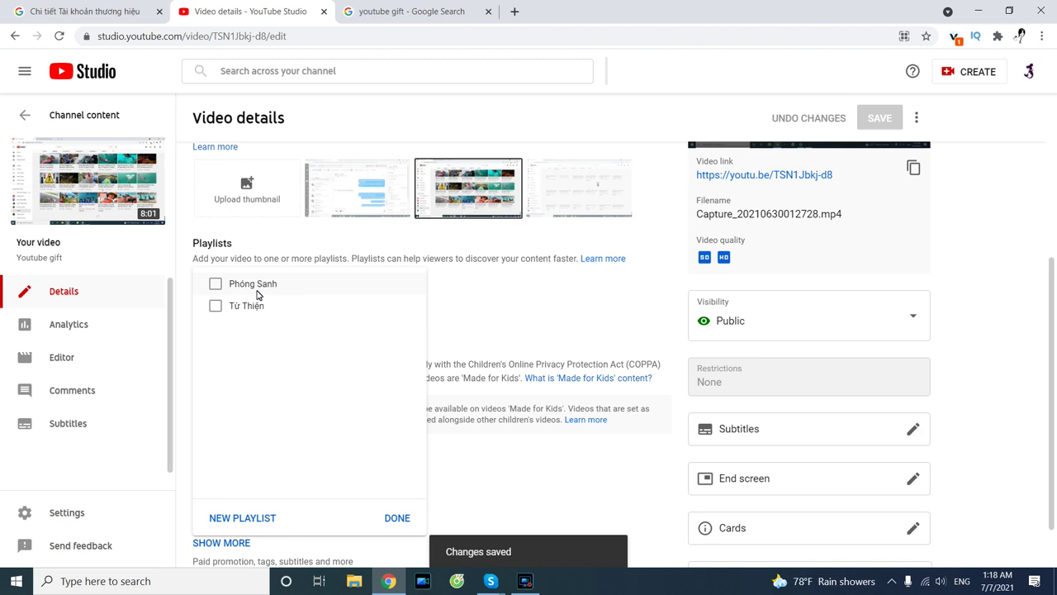
click(404, 520)
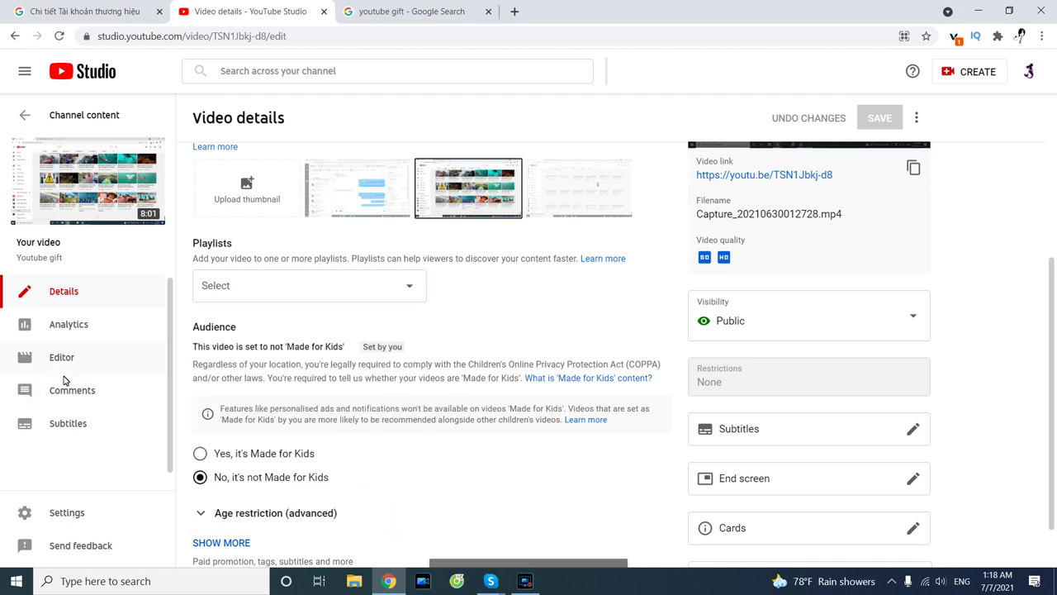
click(28, 117)
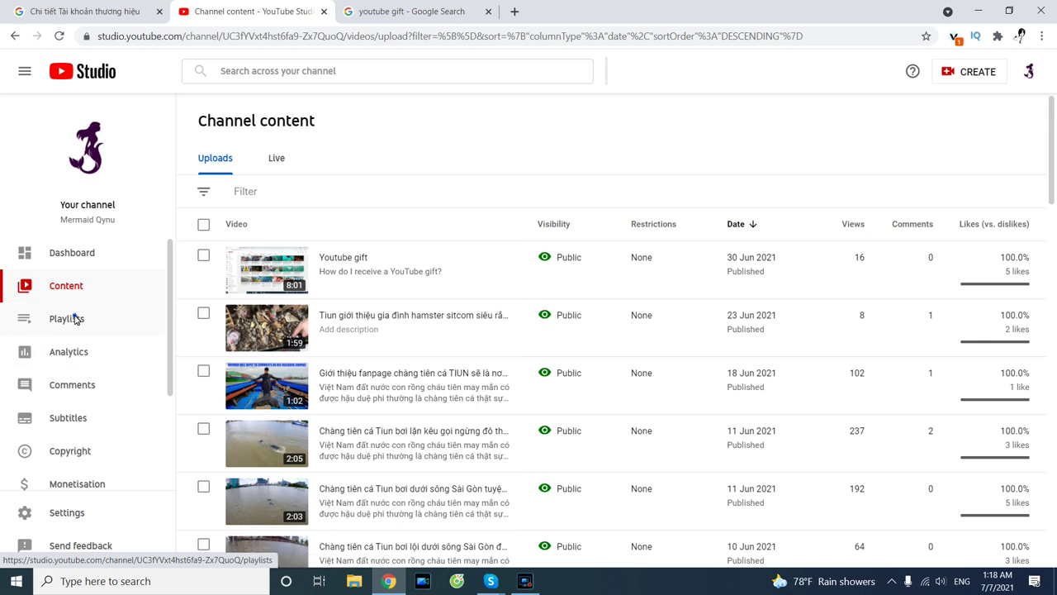
Delete the Phóng Sanh playlist on YouTube and close that tab.
click(76, 317)
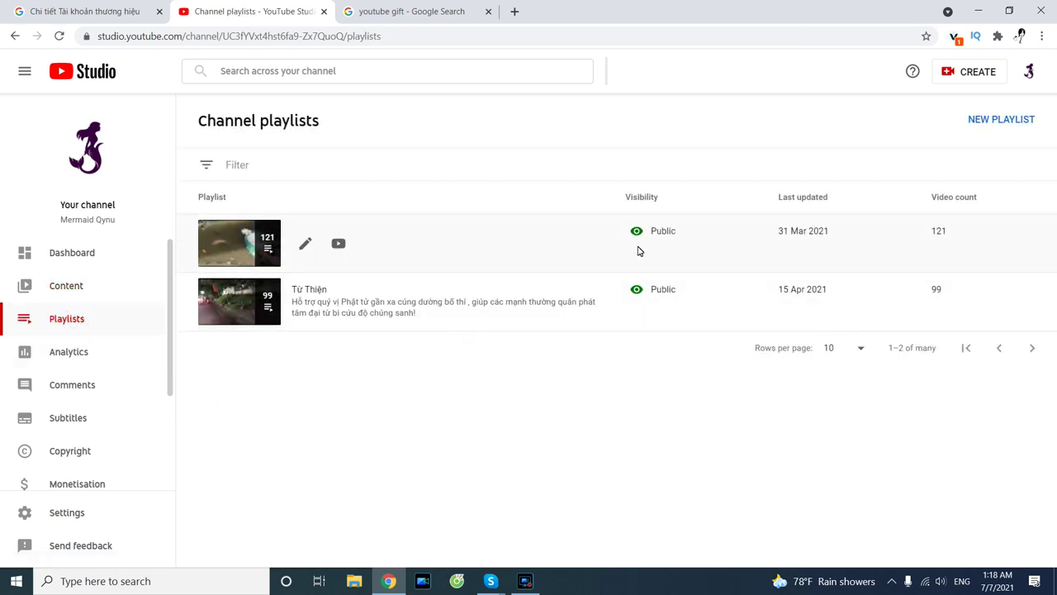
click(304, 243)
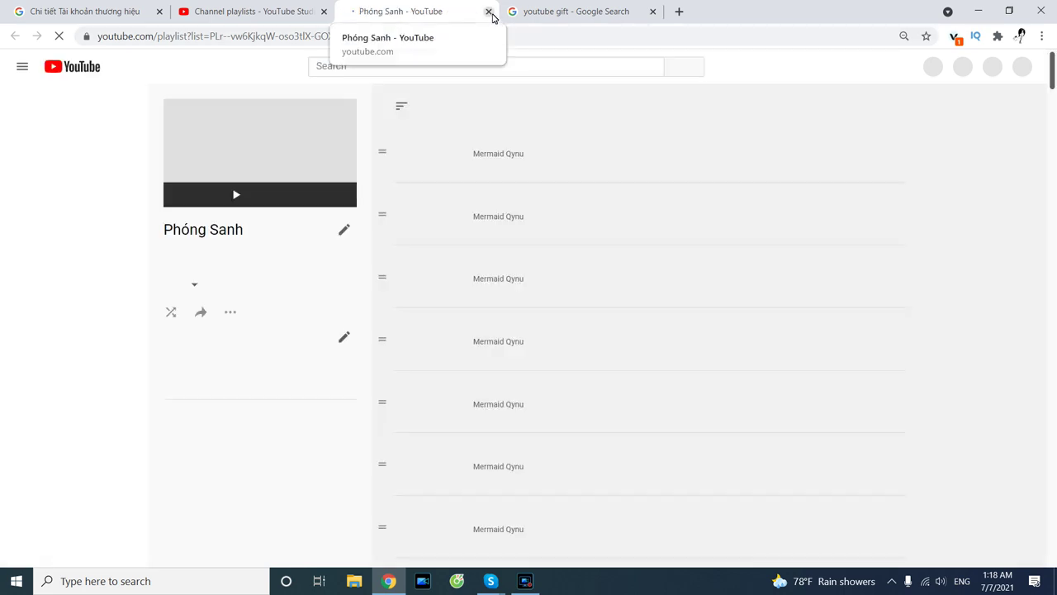
click(230, 313)
click(231, 313)
click(230, 313)
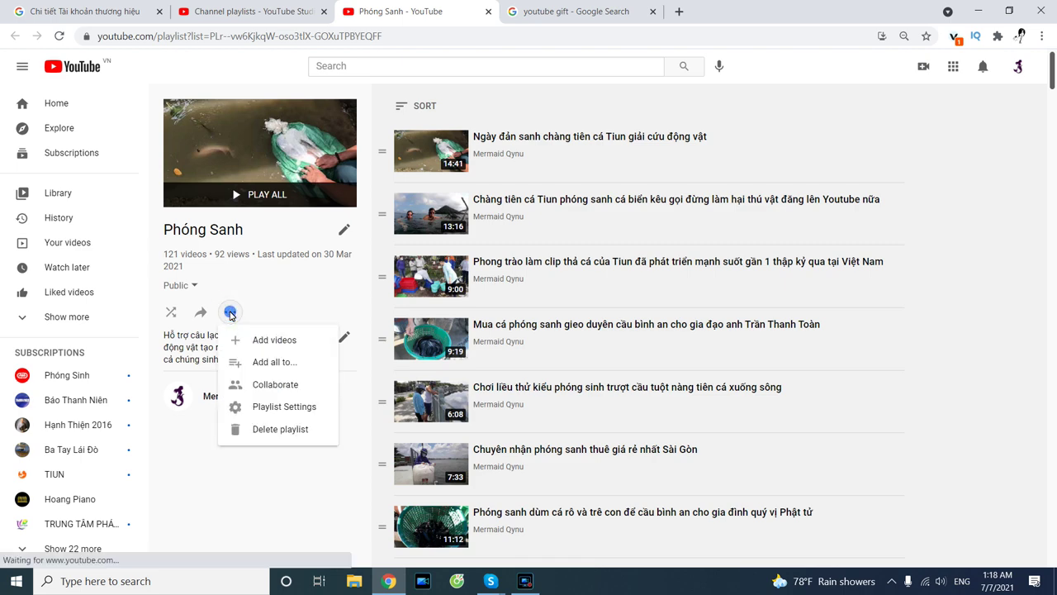
click(269, 429)
click(643, 351)
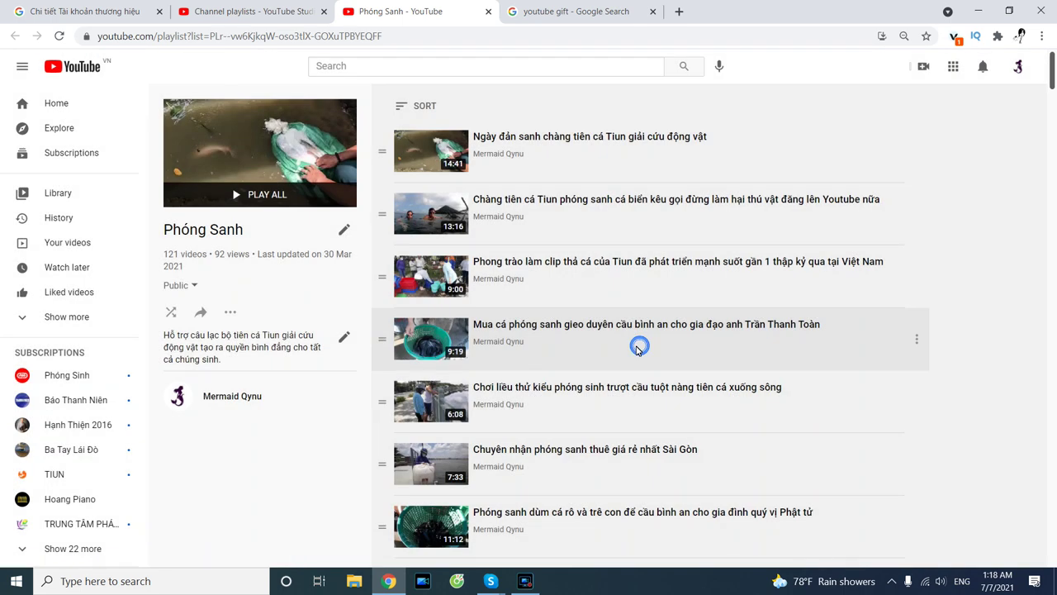
click(488, 11)
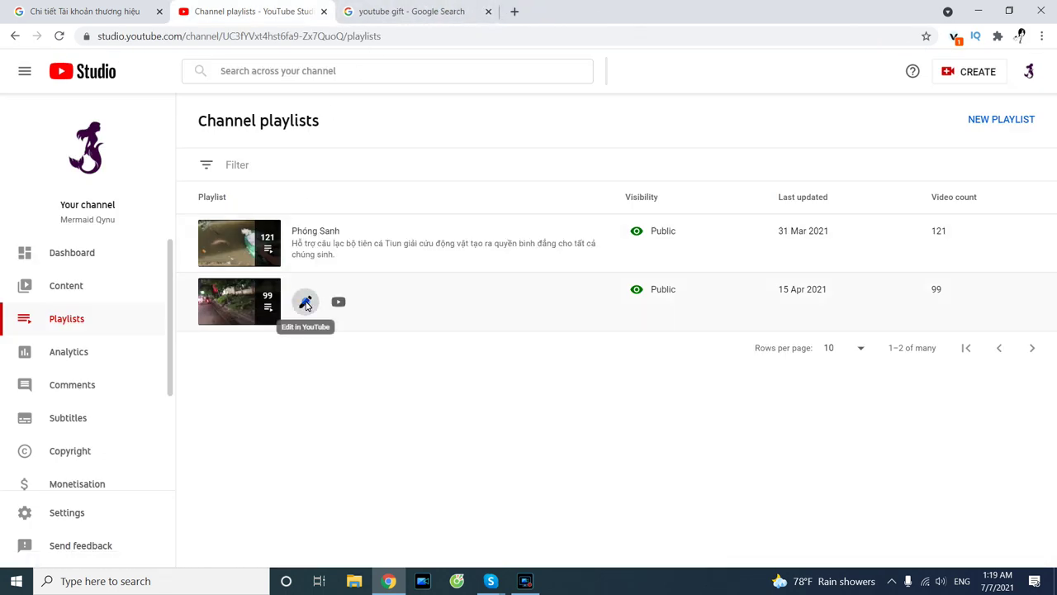
Delete the Từ Thiện playlist as well and close its YouTube tab.
click(305, 302)
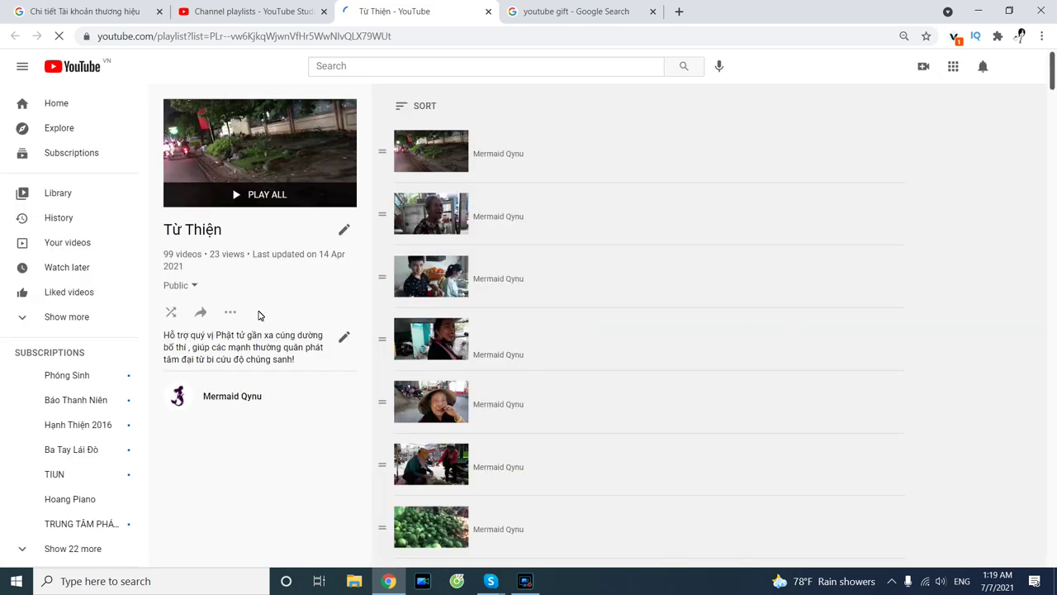
click(229, 312)
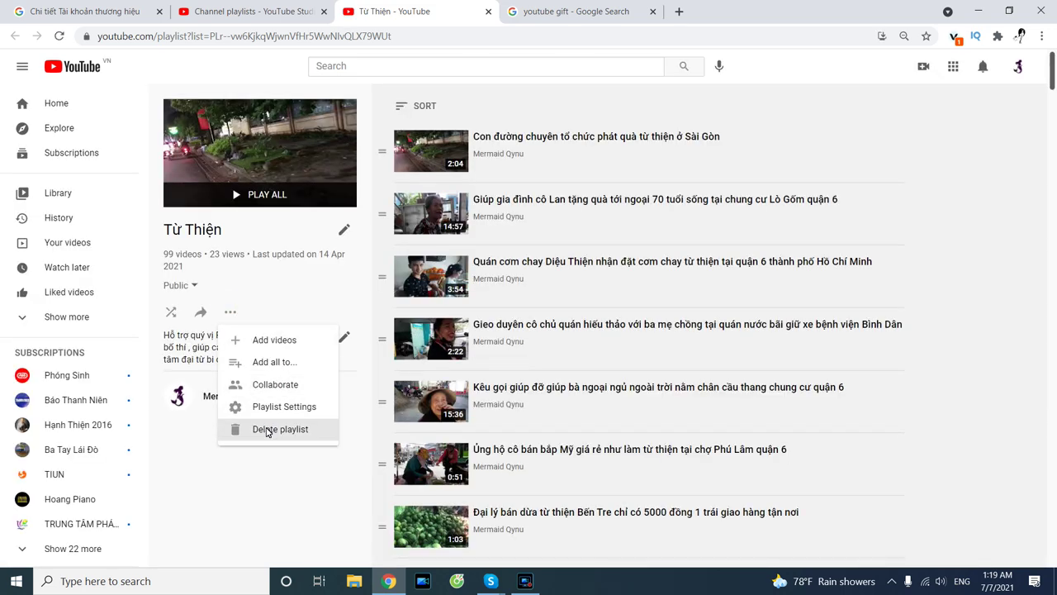
click(263, 428)
click(652, 350)
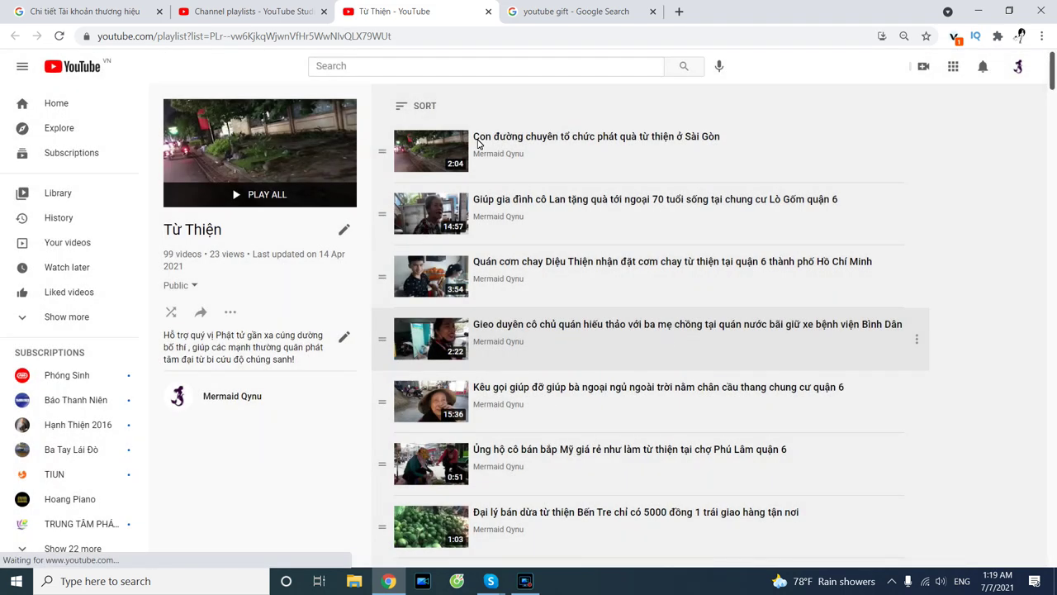
click(488, 12)
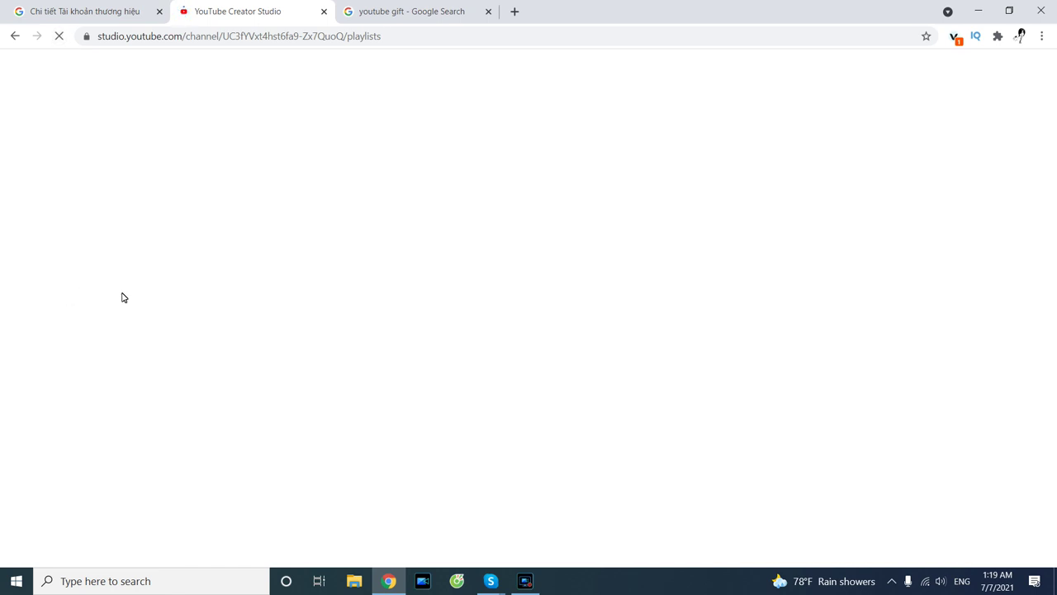
Switch between Content and the Dashboard, ending on the uploaded videos list.
click(74, 285)
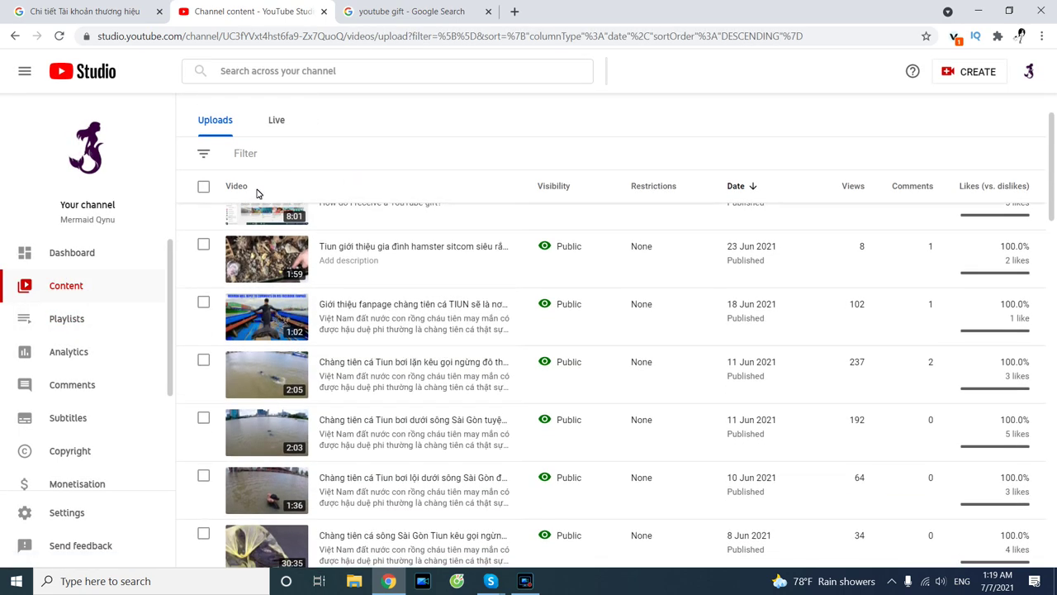
click(83, 252)
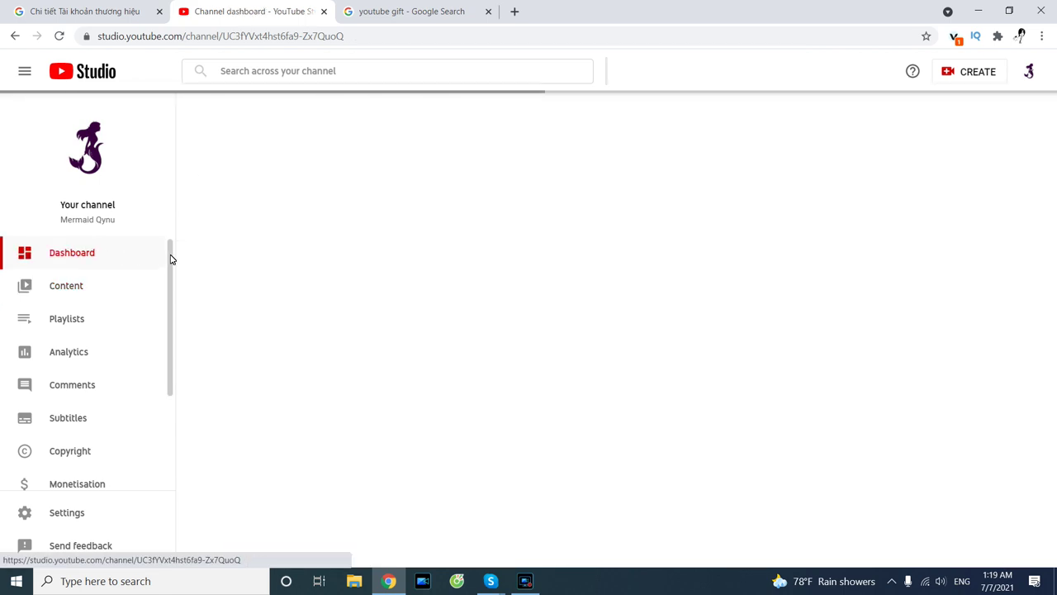
click(71, 286)
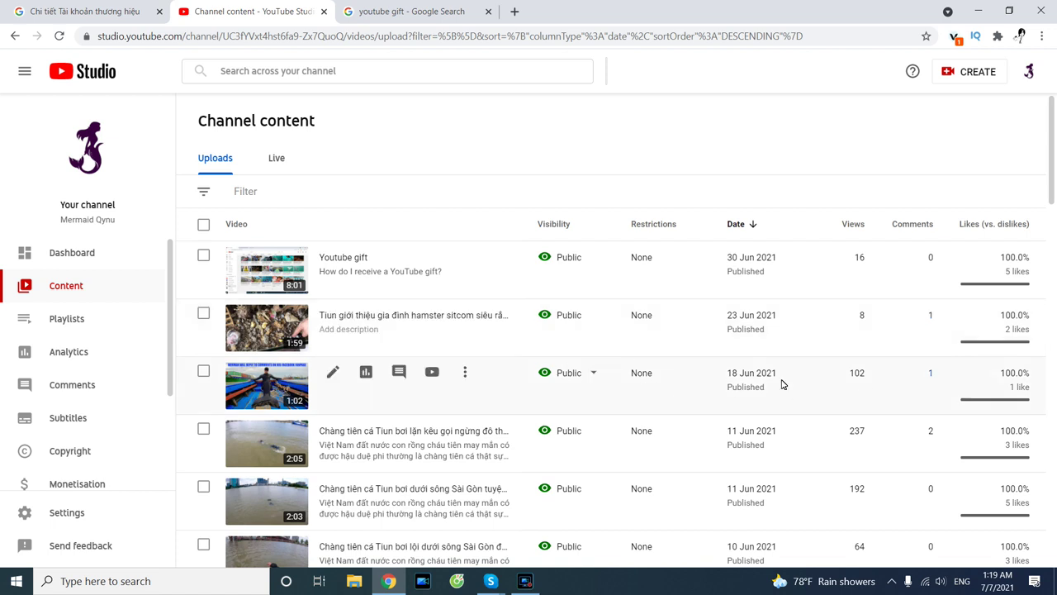
Retitle the 23 Jun hamster video 'Hamster family' and paste that title into Google's search box.
click(332, 315)
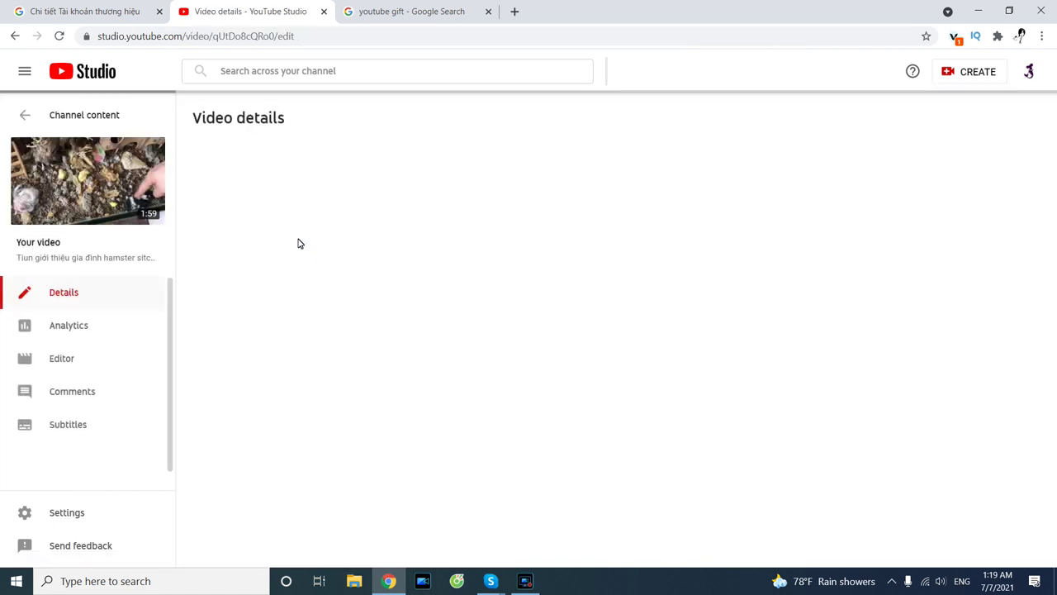
drag(457, 167, 169, 150)
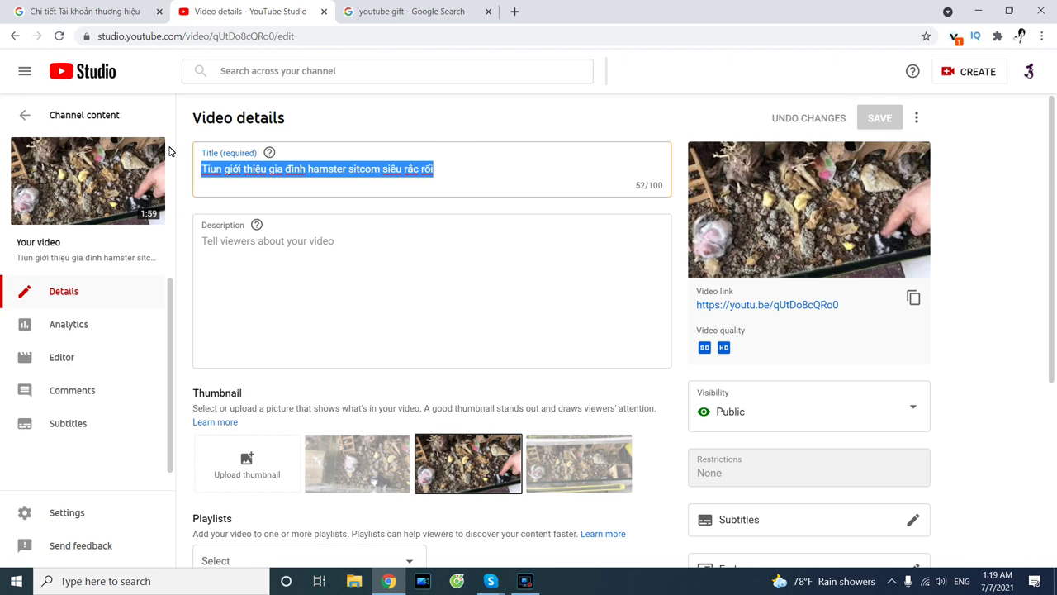
text(Hamst)
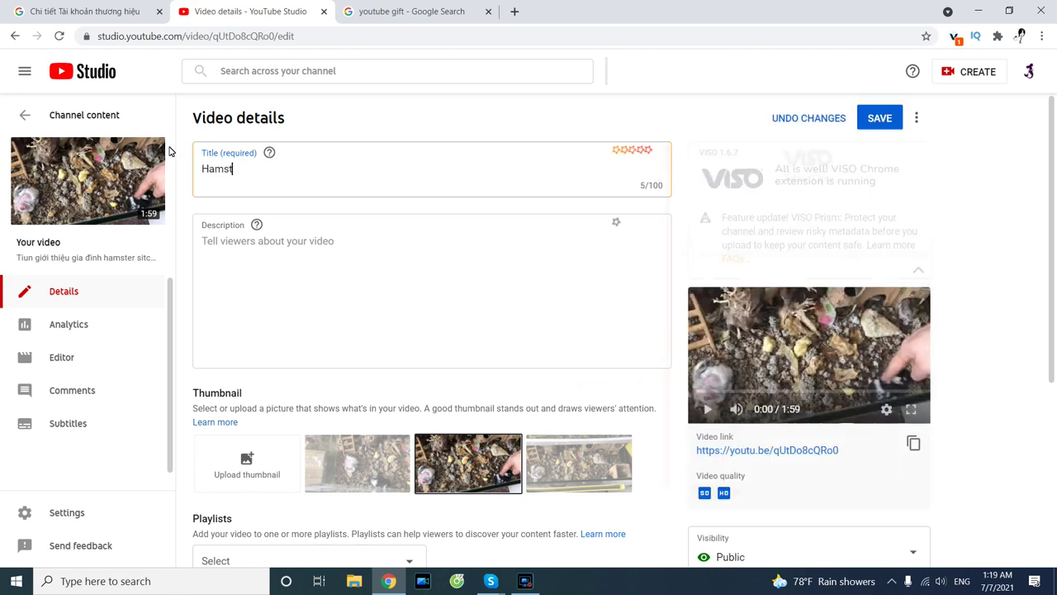
text(er family)
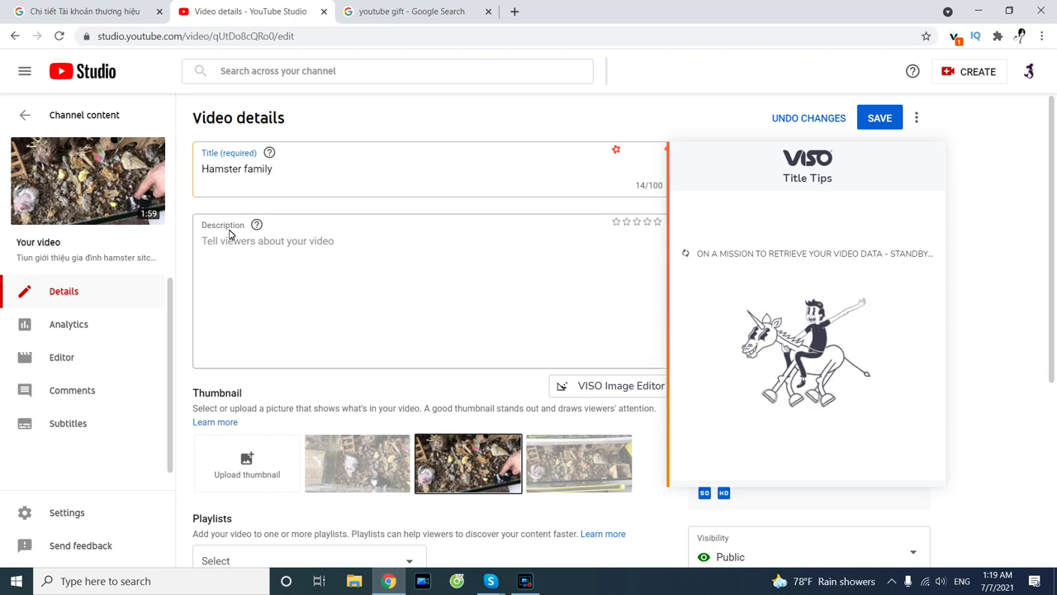
click(232, 235)
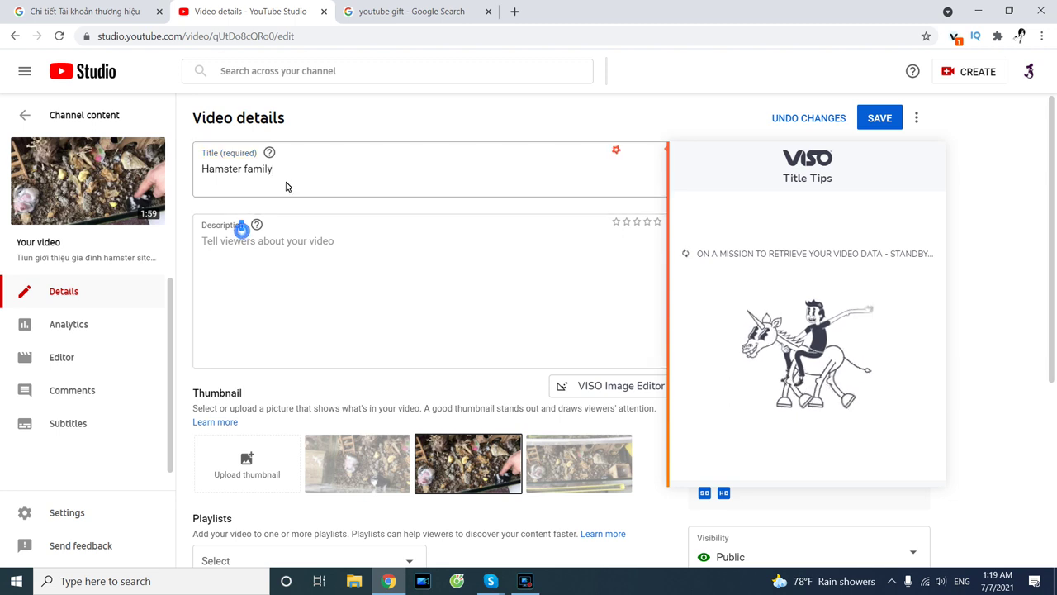
triple_click(286, 174)
key(ctrl+c)
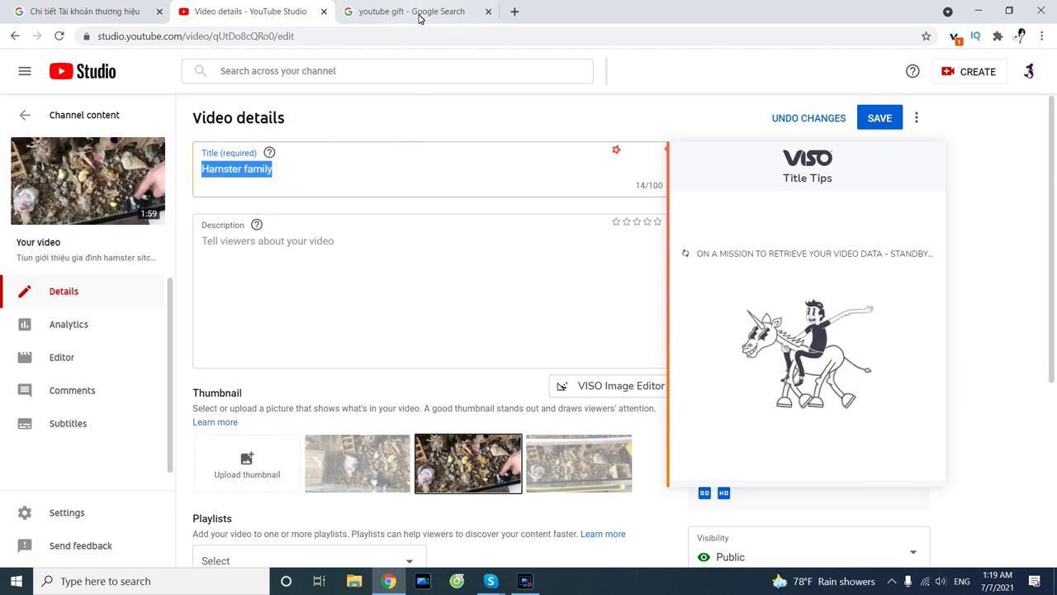
key(ctrl+Tab)
drag(190, 68, 94, 71)
key(ctrl+v)
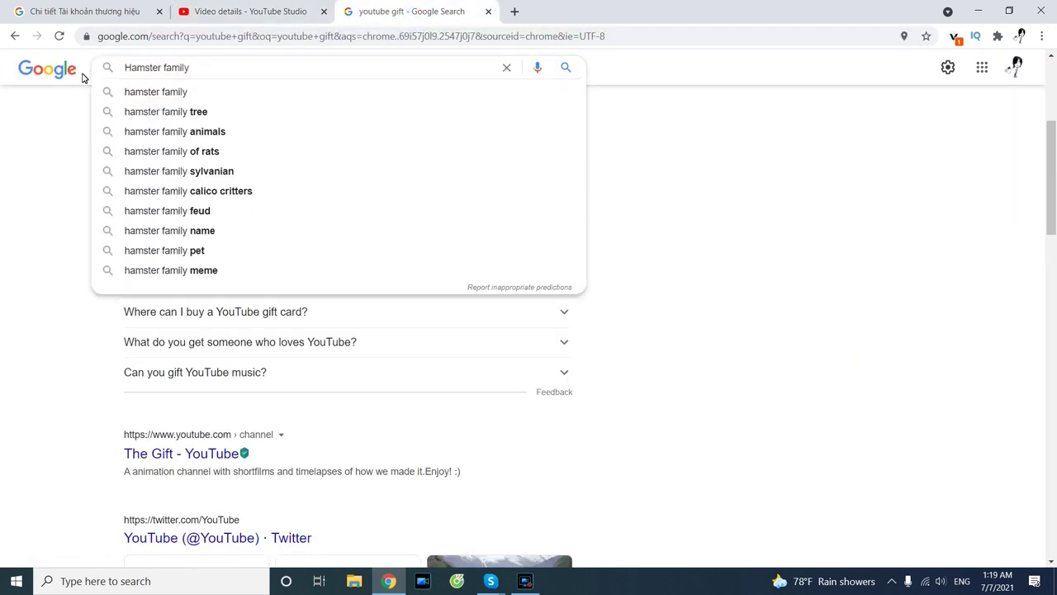
Search Google for 'Hamster family', browse the results, and select text in the Sylvanian Families snippet.
key(Return)
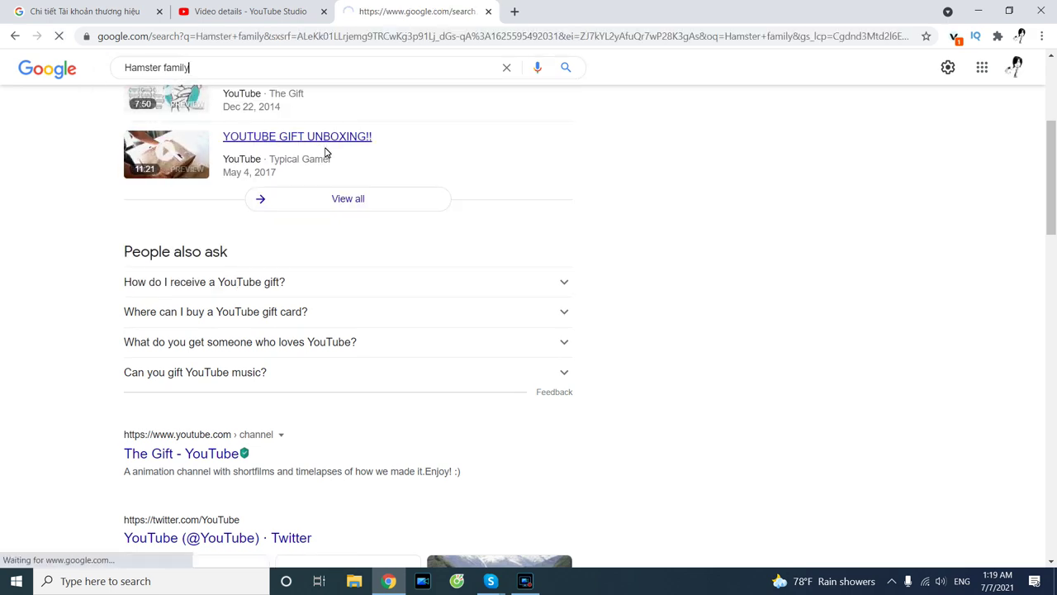
scroll(306, 204, down, 7)
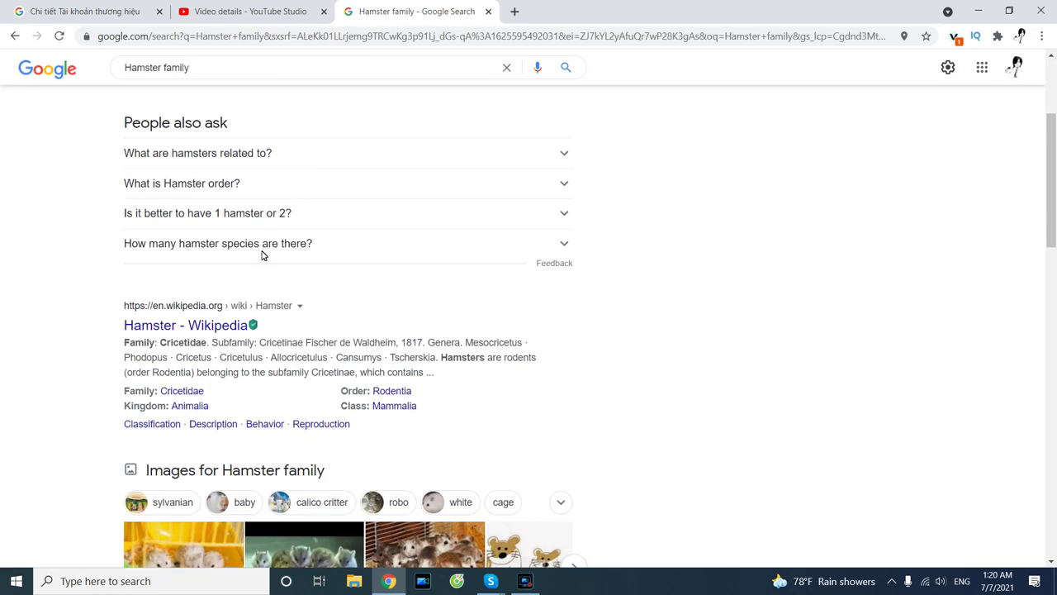
scroll(241, 261, down, 4)
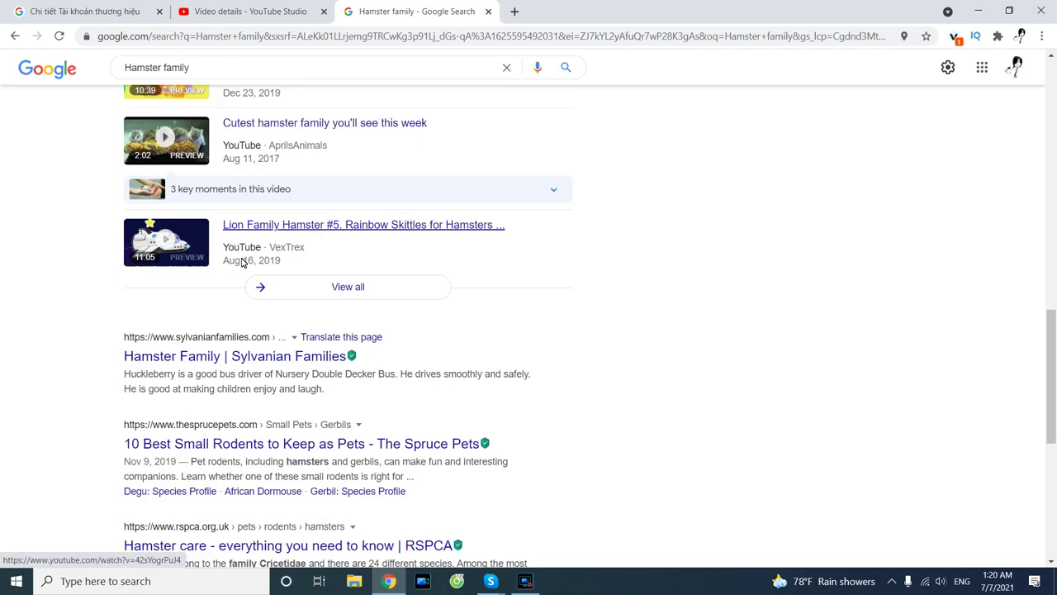
scroll(217, 357, up, 3)
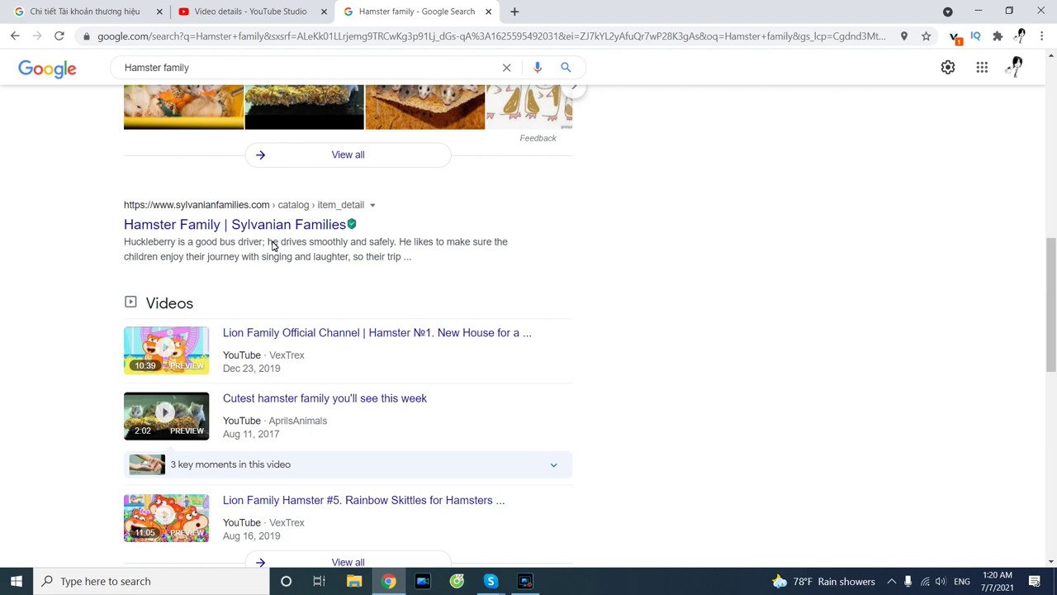
drag(306, 246, 336, 245)
drag(411, 251, 337, 260)
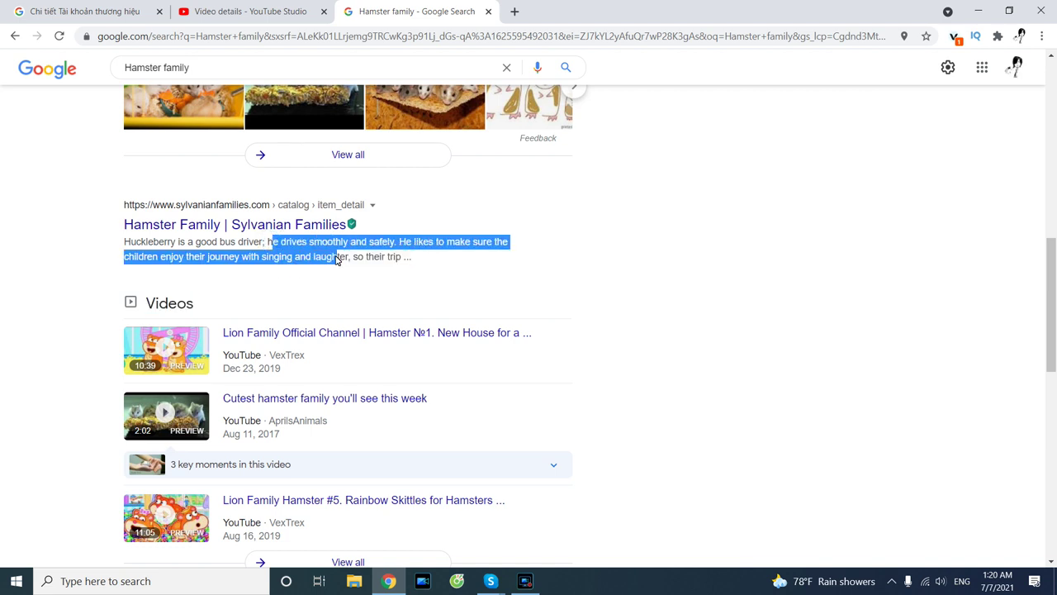
drag(404, 257, 411, 252)
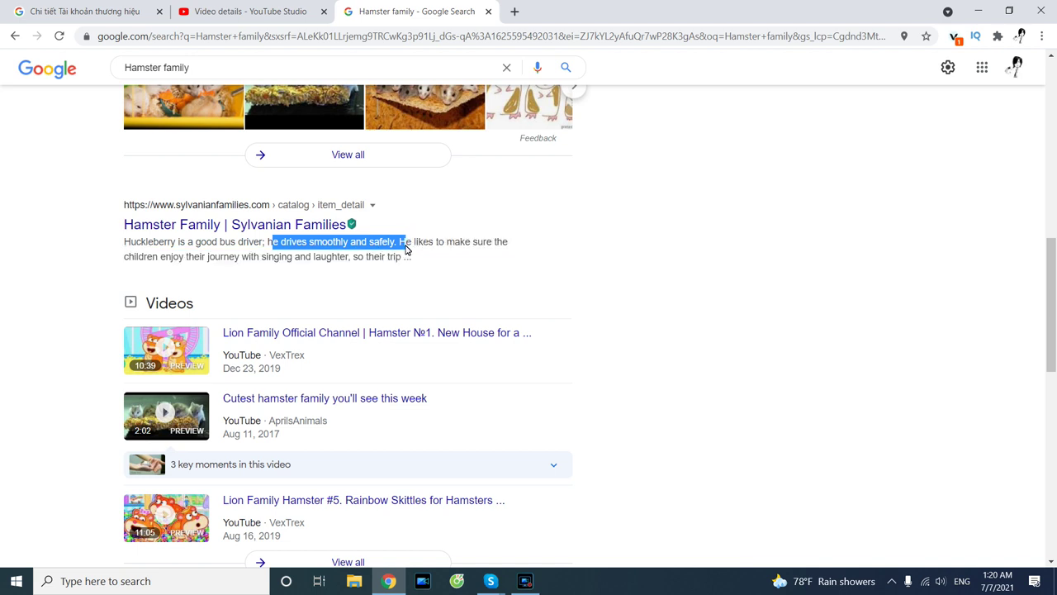
click(405, 245)
drag(267, 244, 246, 266)
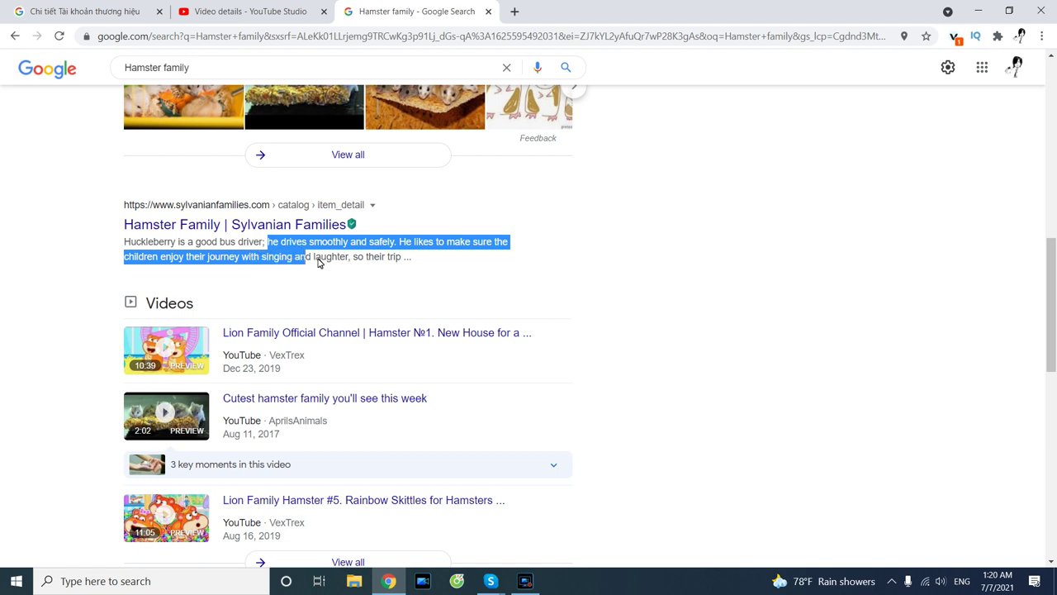
scroll(294, 279, down, 3)
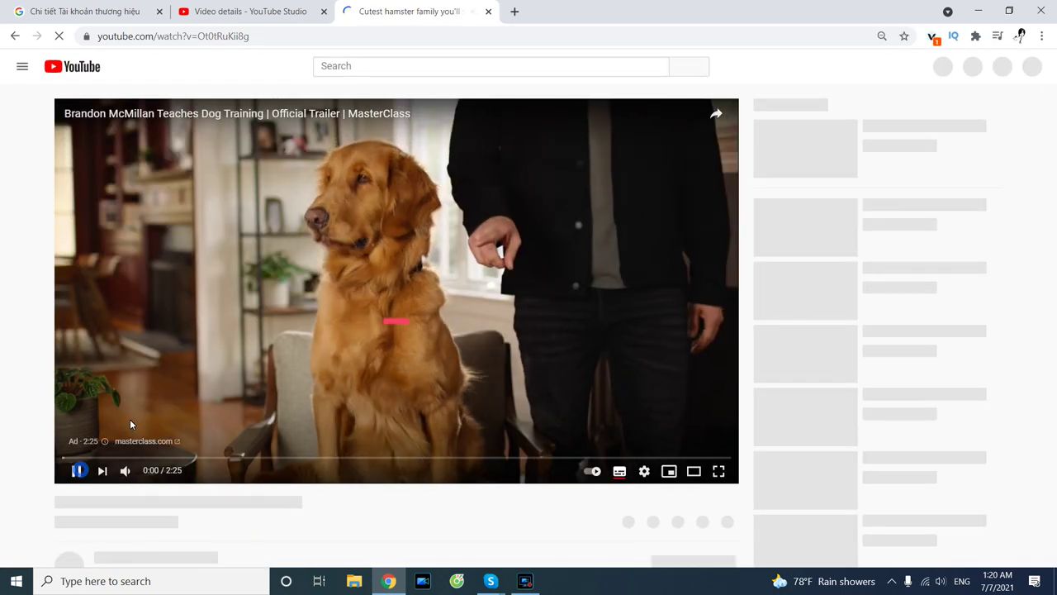
Copy the YouTube title 'Cutest hamster family you'll see this week' and return to the Studio details tab.
scroll(163, 396, down, 2)
scroll(149, 372, up, 1)
key(ctrl+a)
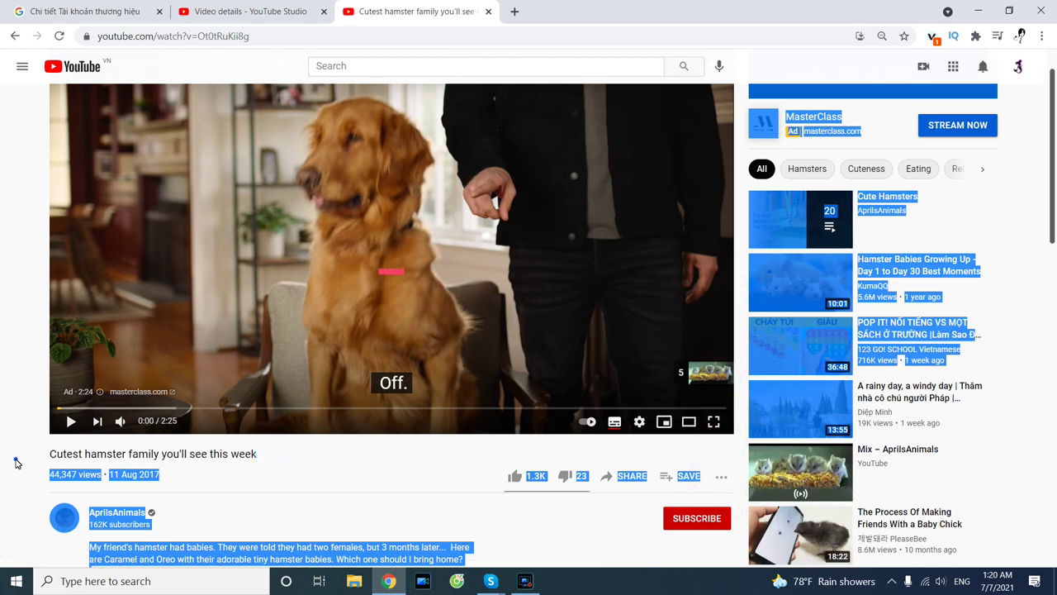
click(259, 457)
drag(55, 460, 53, 459)
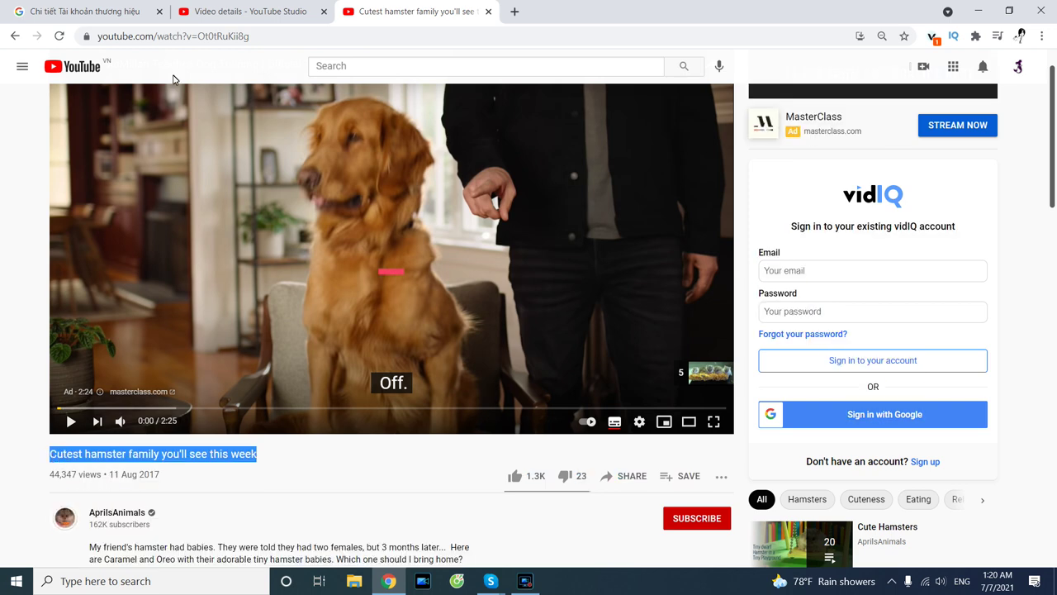
click(227, 16)
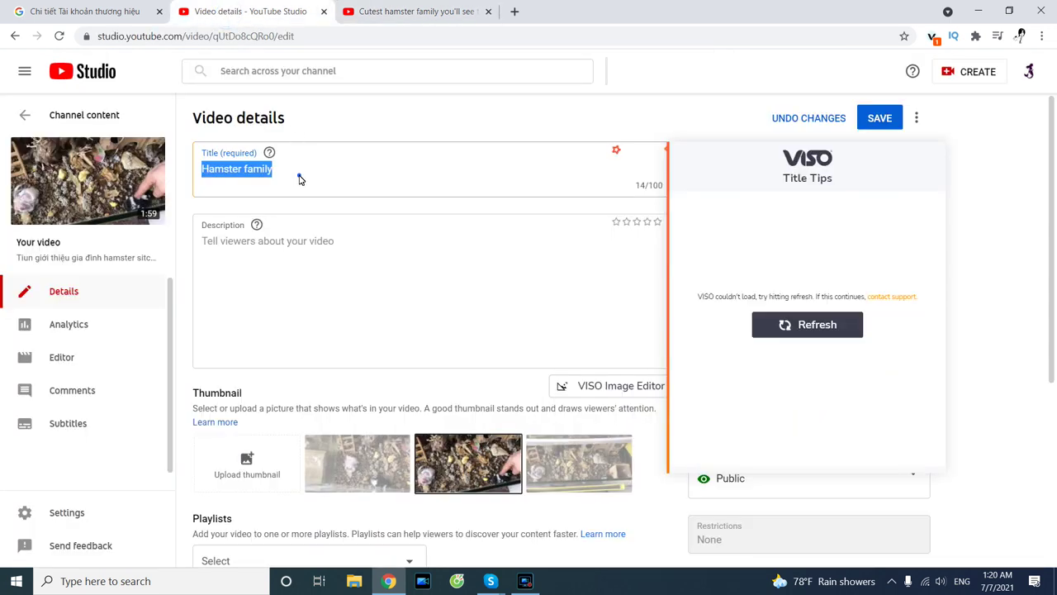
Paste 'Cutest hamster family you'll see this week' as the description, save, and go back to uploads.
click(281, 238)
key(ctrl+v)
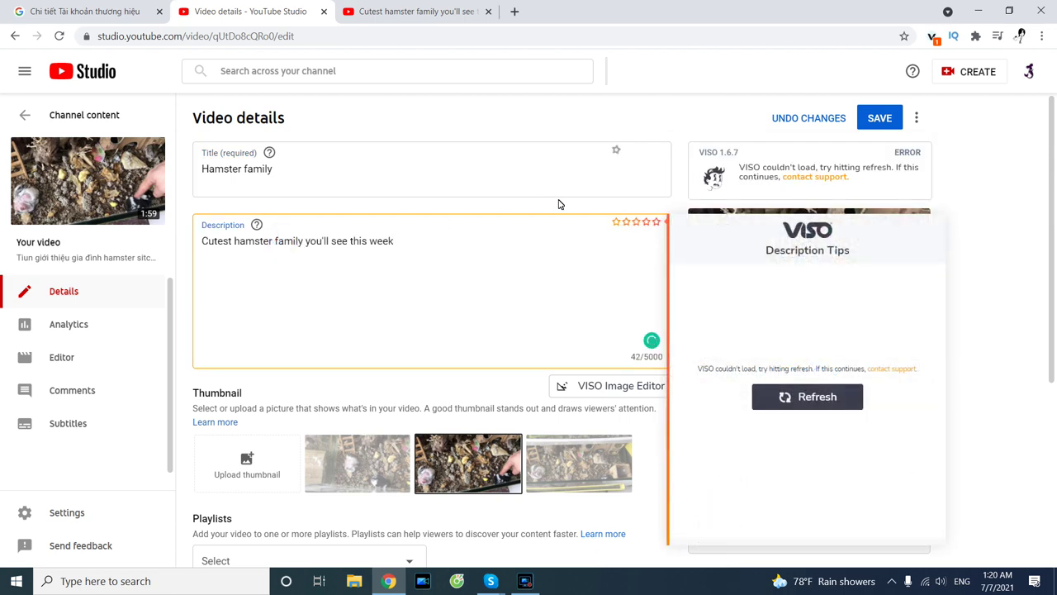
click(884, 120)
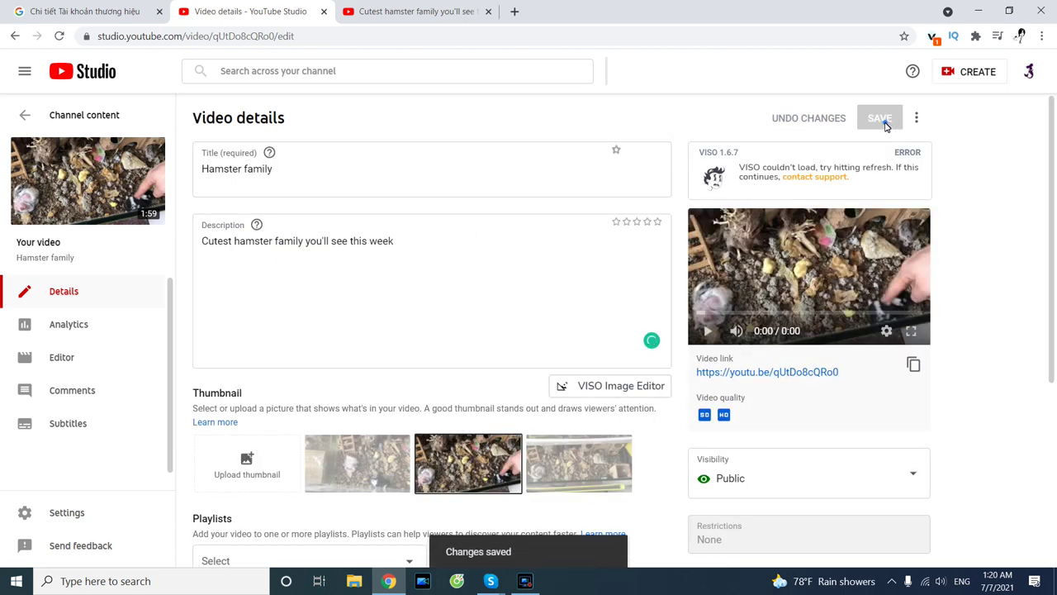
scroll(595, 285, down, 4)
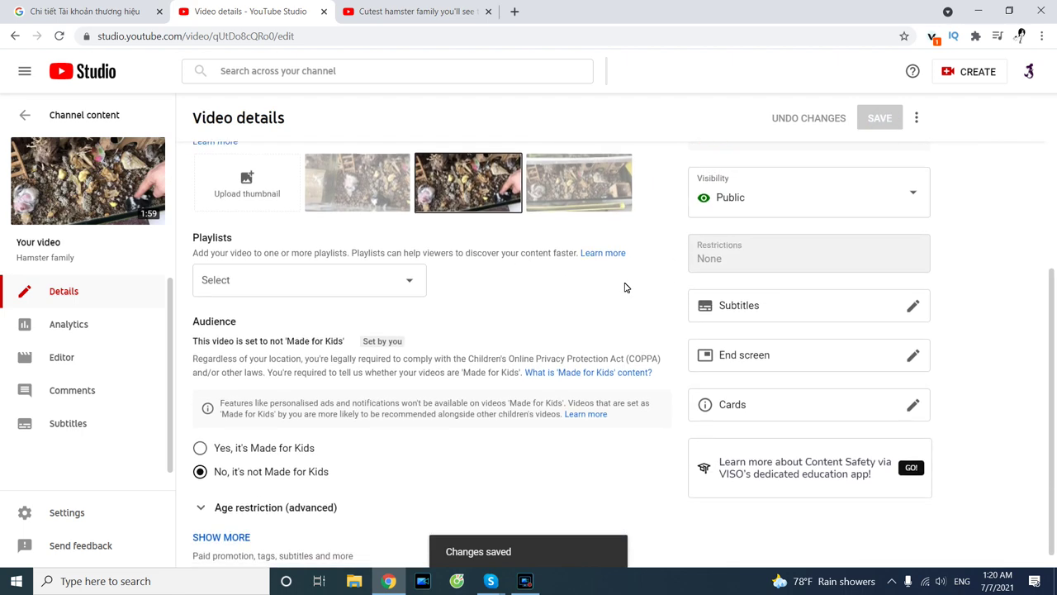
scroll(468, 277, up, 4)
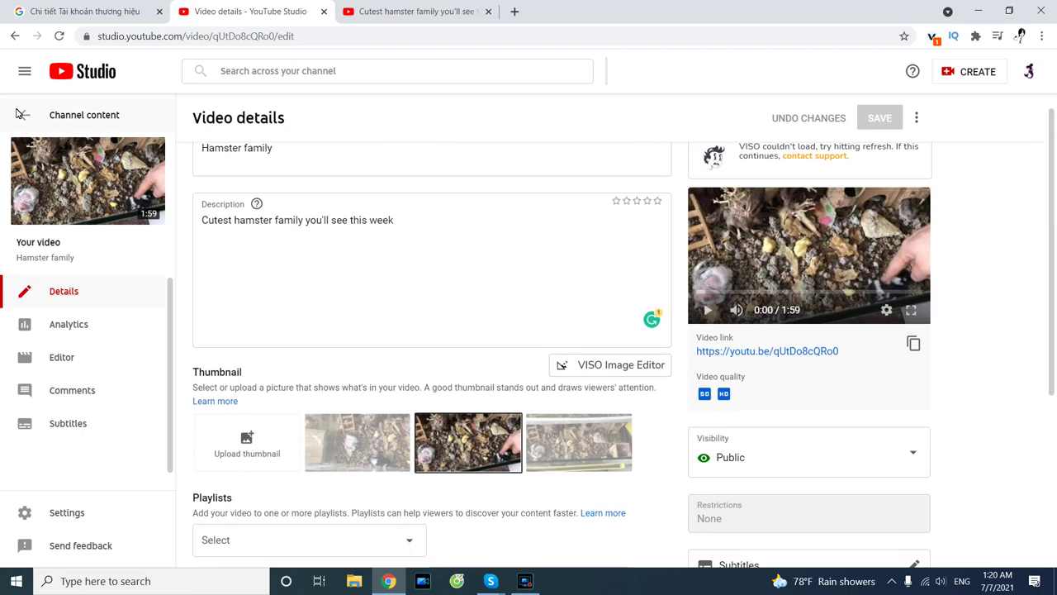
click(26, 116)
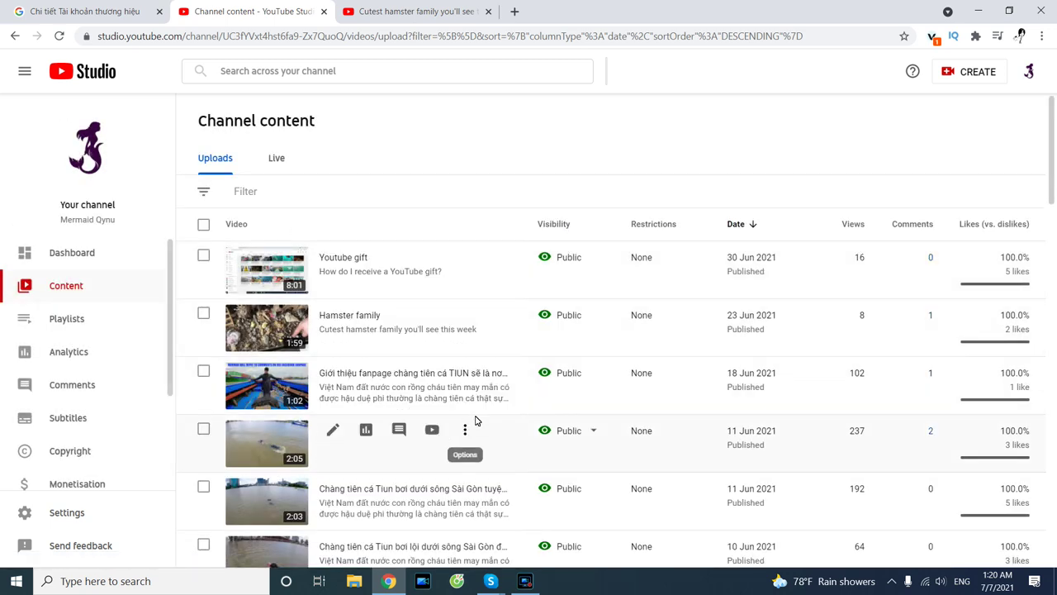
Scroll through Channel content uploads and open details for the 2:05 video published 11 Jun.
scroll(645, 372, down, 1)
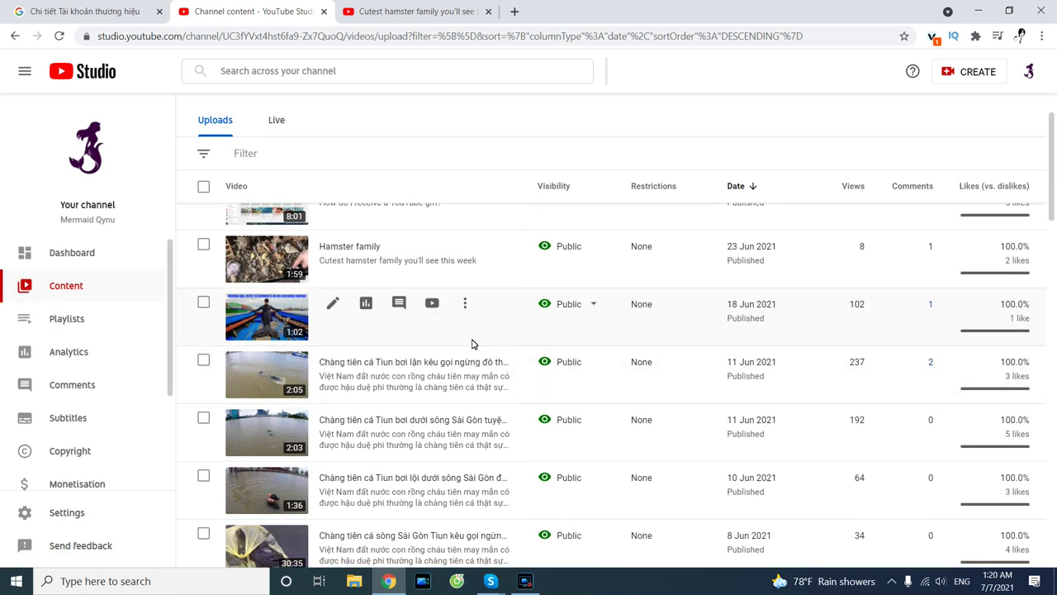
scroll(429, 330, down, 1)
scroll(376, 261, down, 2)
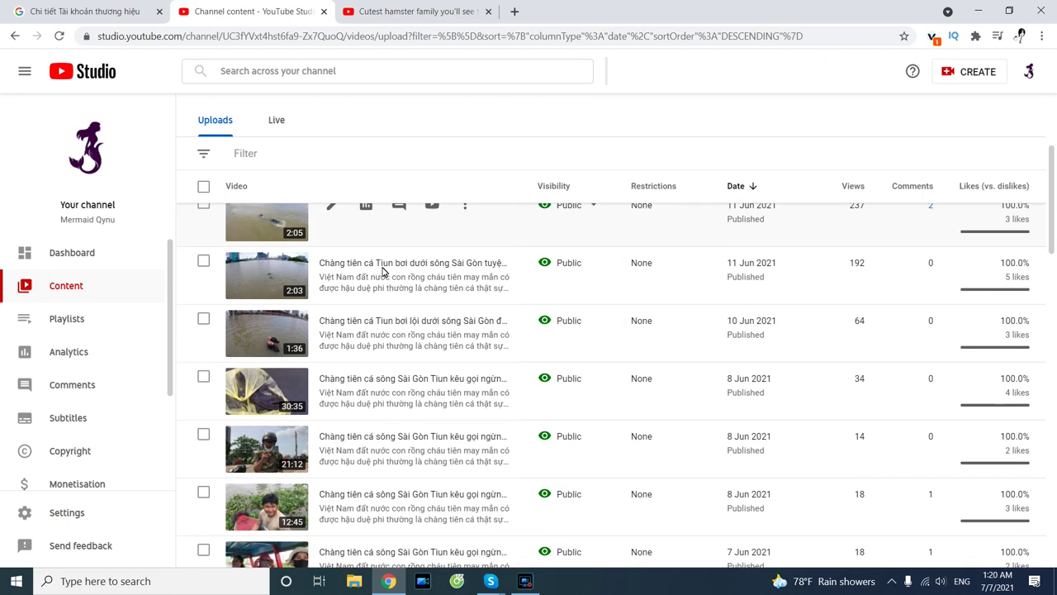
scroll(376, 357, up, 3)
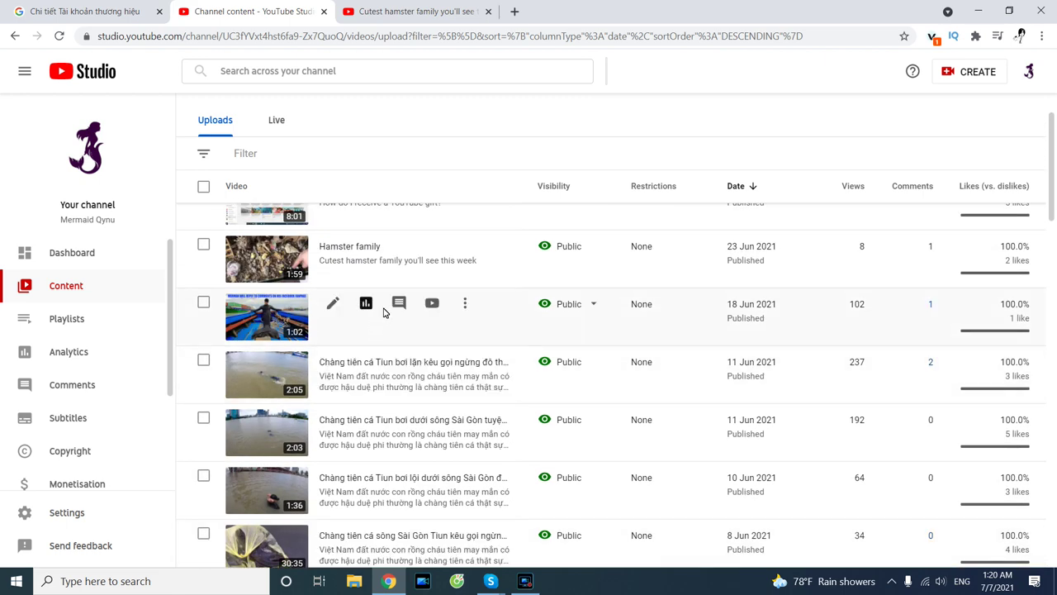
scroll(425, 417, down, 2)
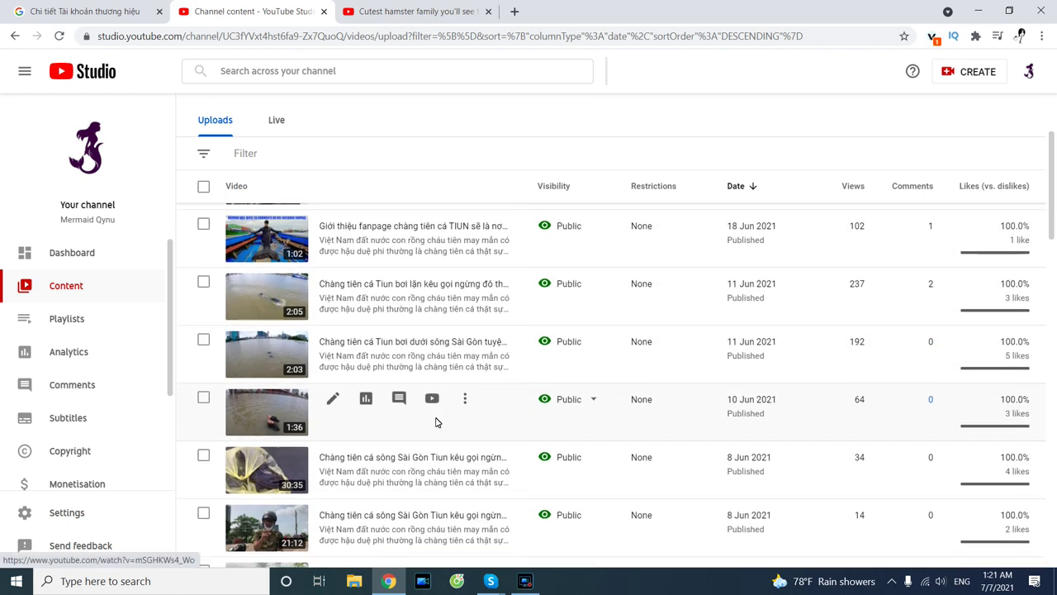
scroll(436, 426, up, 3)
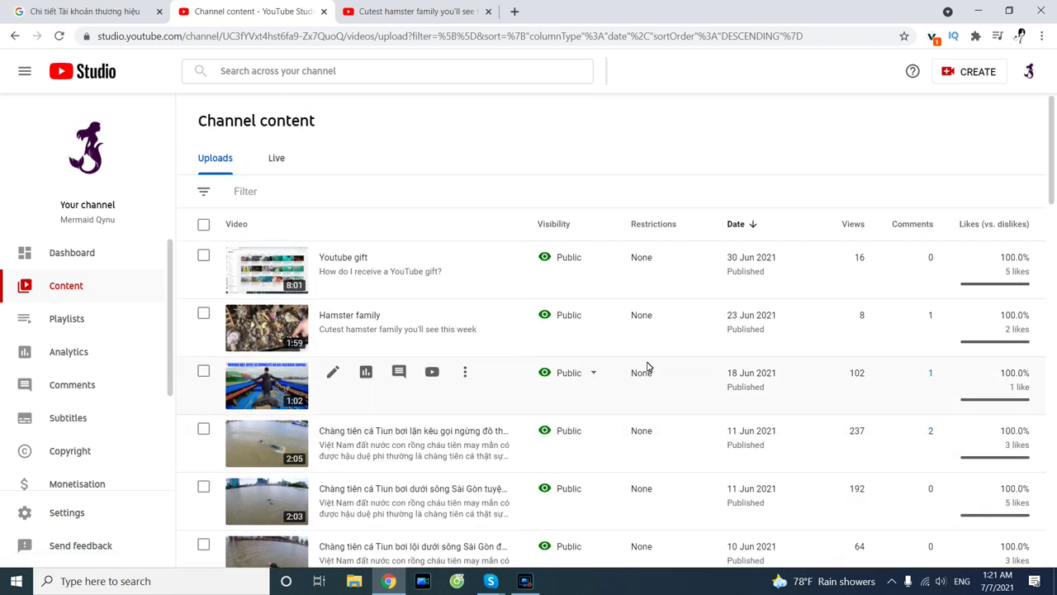
scroll(648, 367, down, 2)
scroll(366, 313, up, 1)
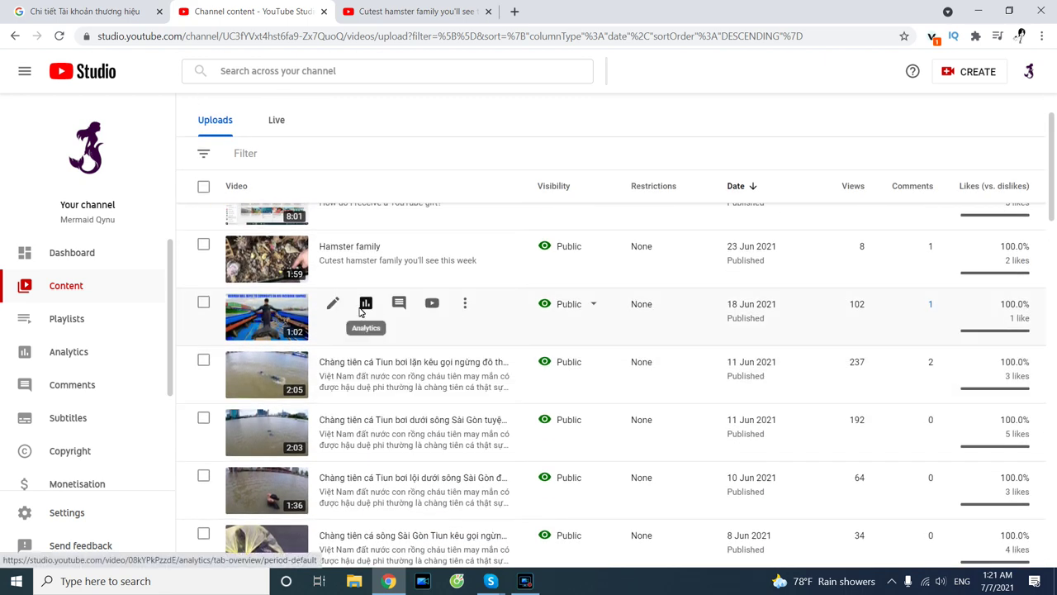
scroll(338, 355, up, 1)
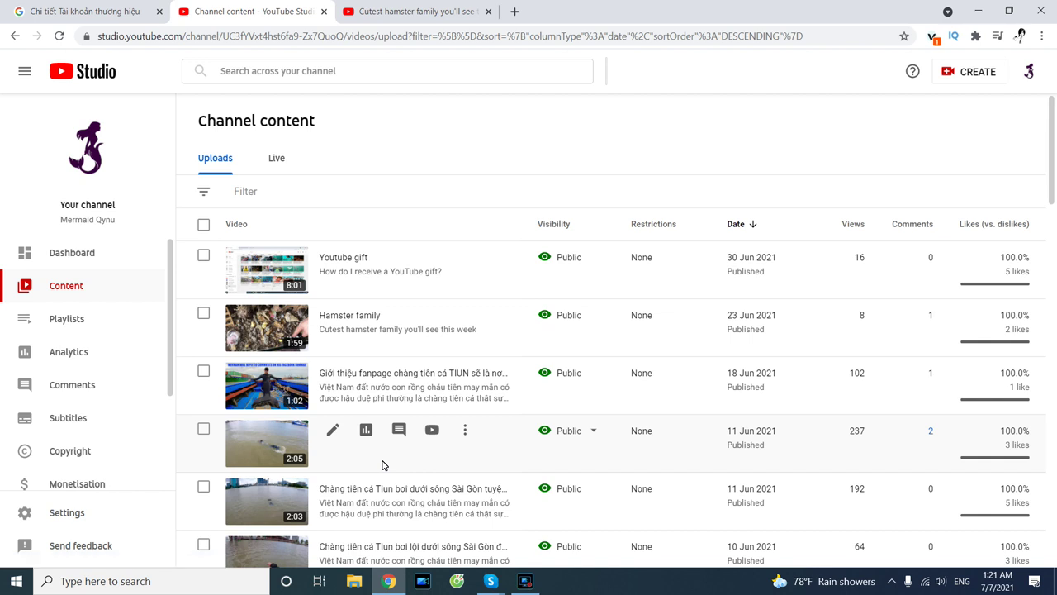
click(334, 431)
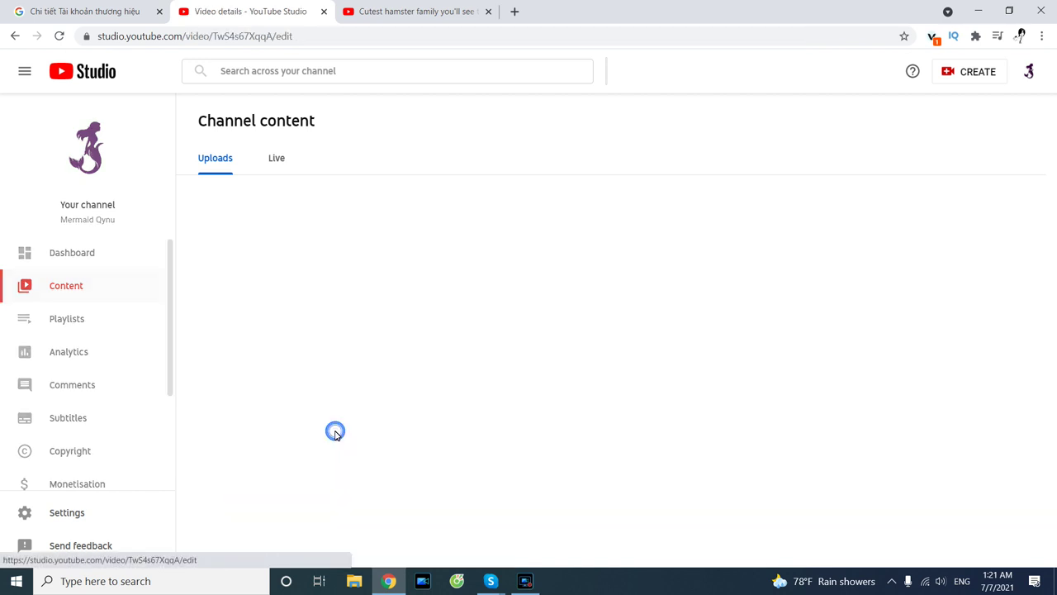
Look over the 11 Jun video's details without editing, then return to Channel content.
key(ctrl+a)
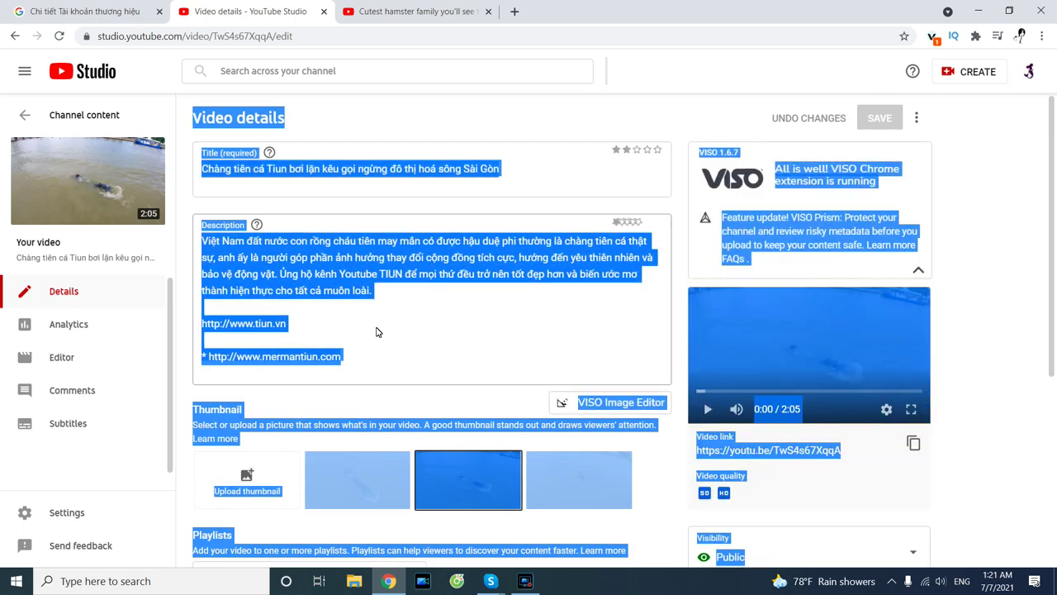
click(376, 331)
click(30, 116)
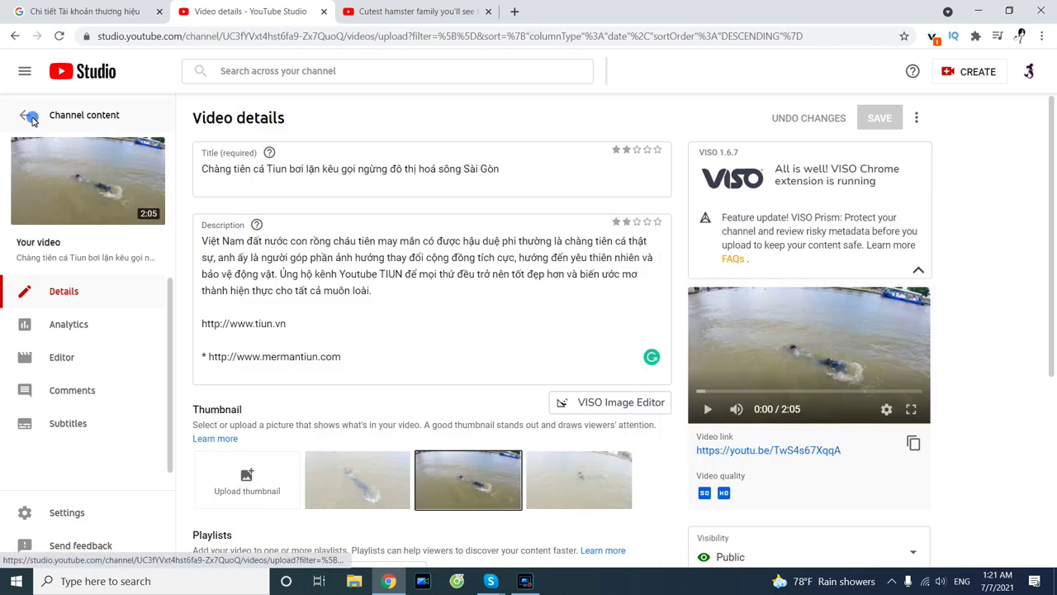
Open the 18 Jun fanpage video's details and retitle it 'Introduce merman fanpage'.
scroll(406, 282, down, 2)
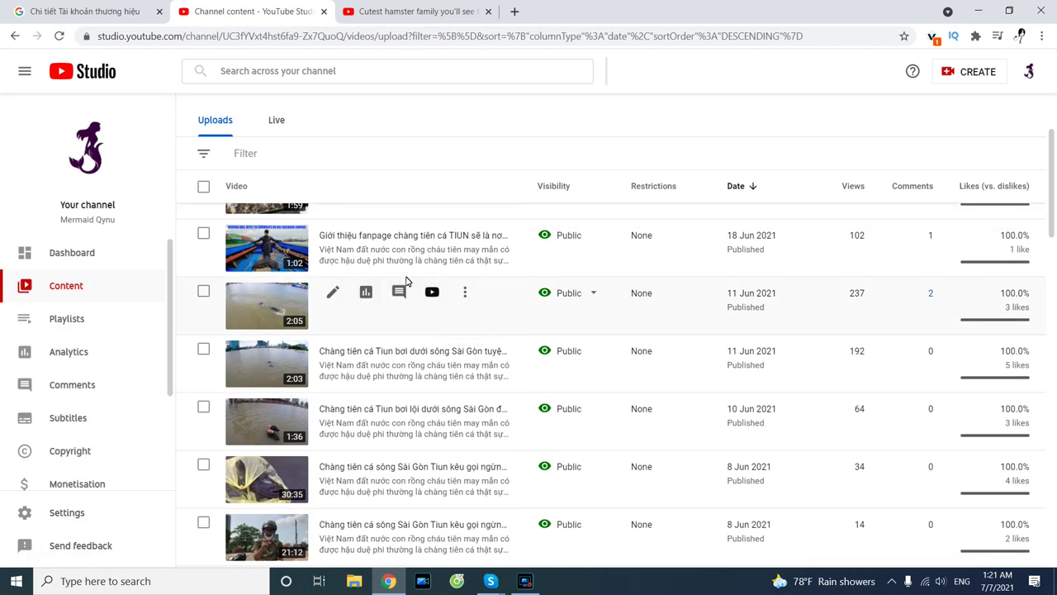
scroll(405, 281, up, 1)
click(331, 302)
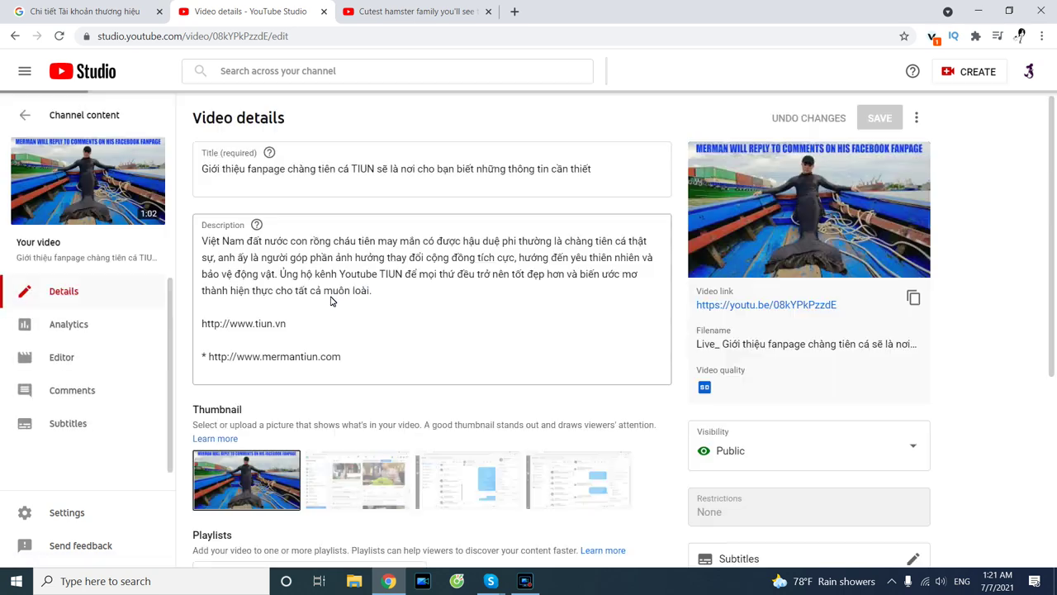
drag(612, 171, 194, 170)
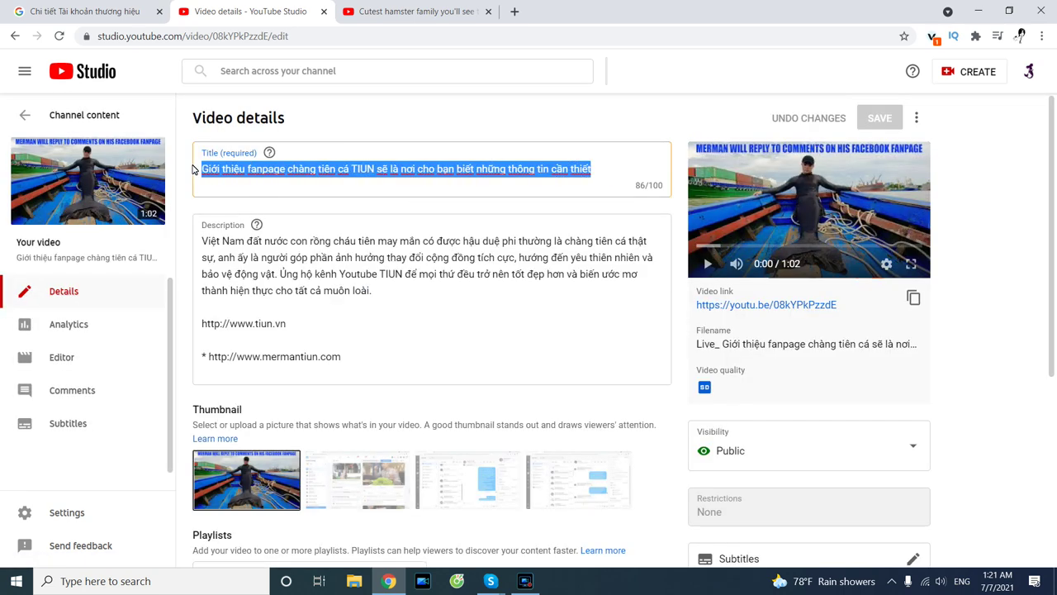
text(I)
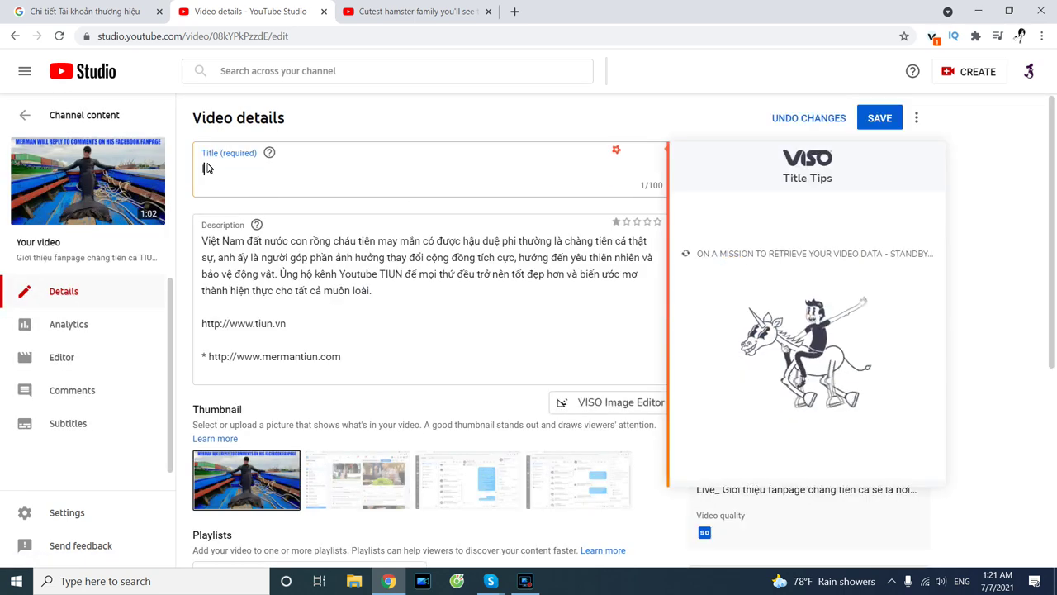
text(ntroduce merman fanpage)
Delete the old description and select 'merman fanpage' in the new title.
click(195, 225)
key(ctrl+a)
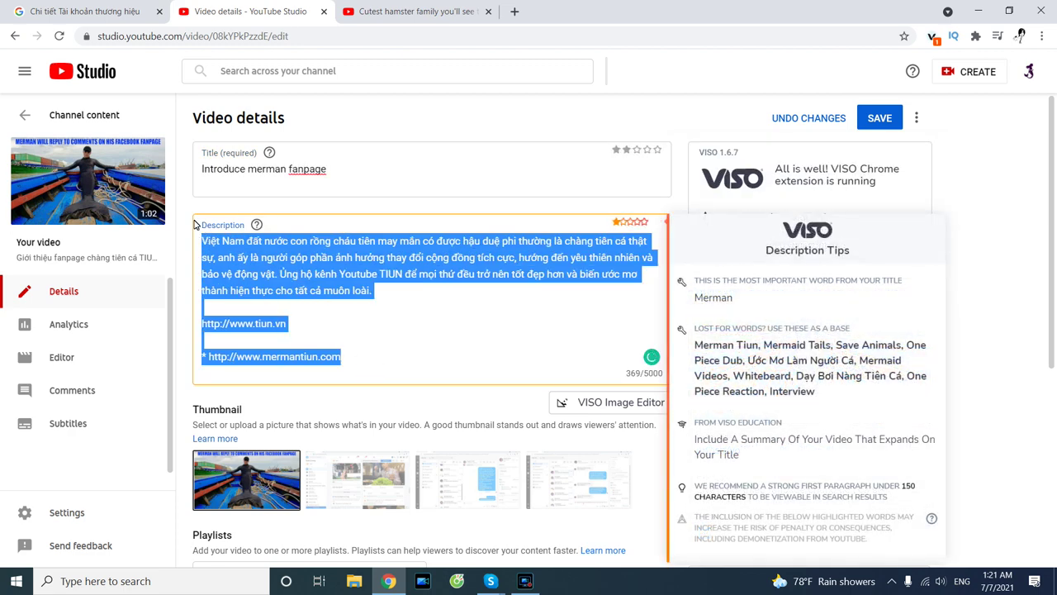
key(BackSpace)
drag(330, 169, 251, 170)
key(ctrl+c)
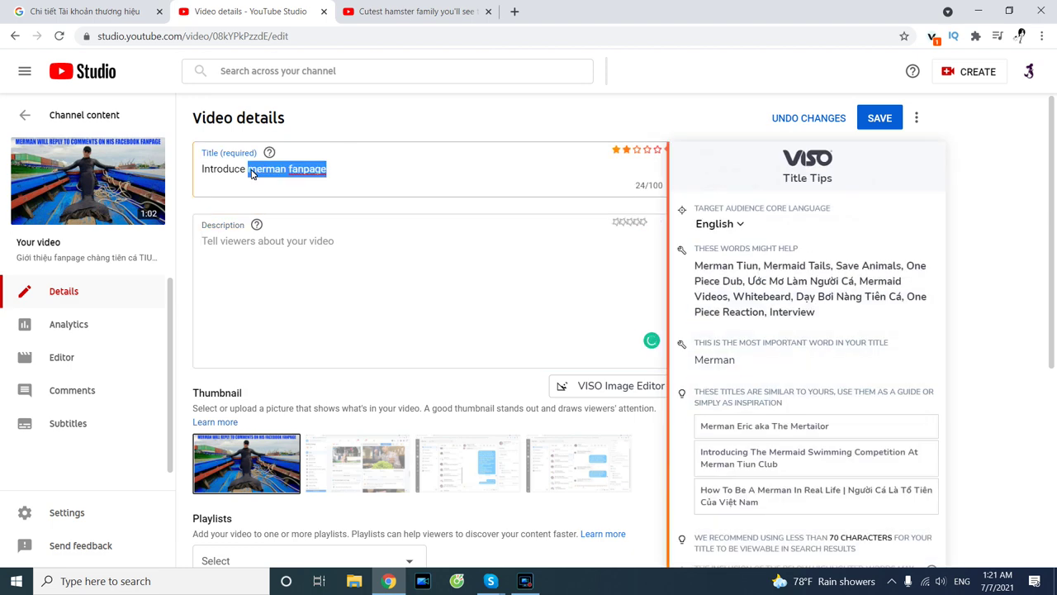
Search Google for 'merman fanpage' in the other tab and scroll through the results.
click(395, 16)
click(383, 37)
key(ctrl+v)
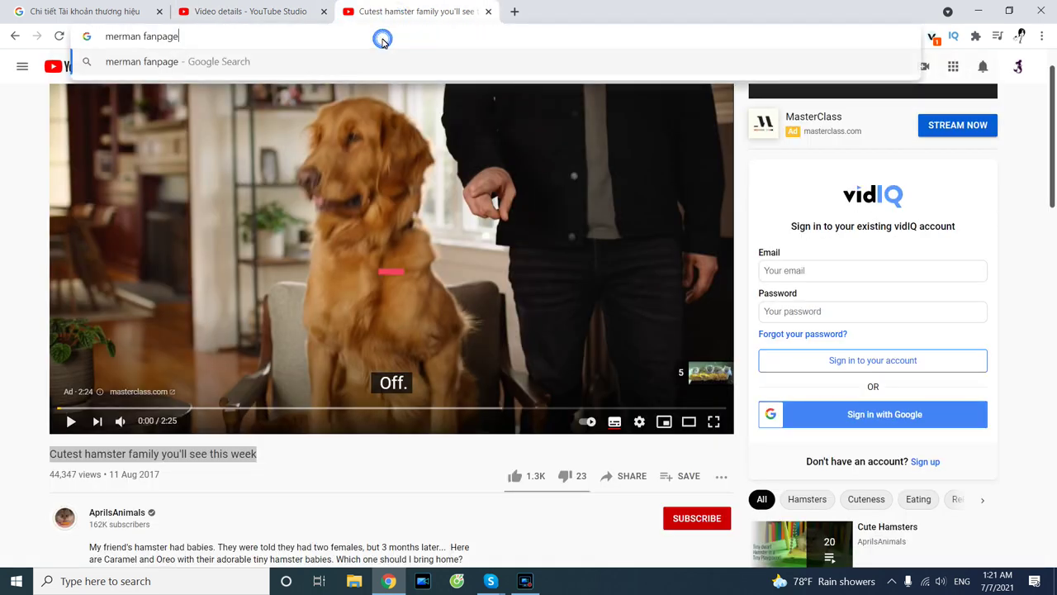
key(Return)
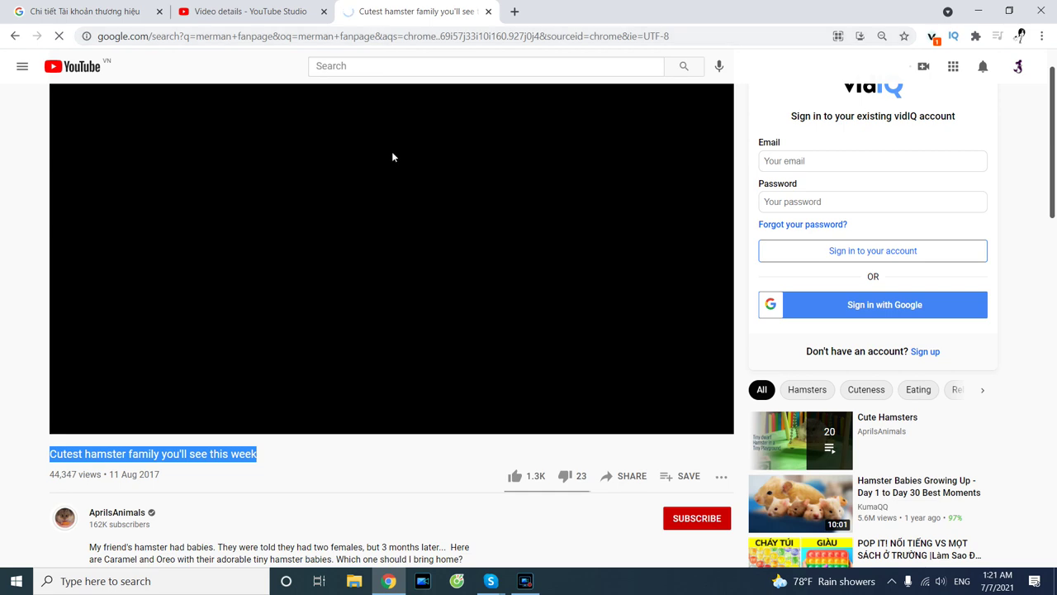
scroll(339, 194, down, 2)
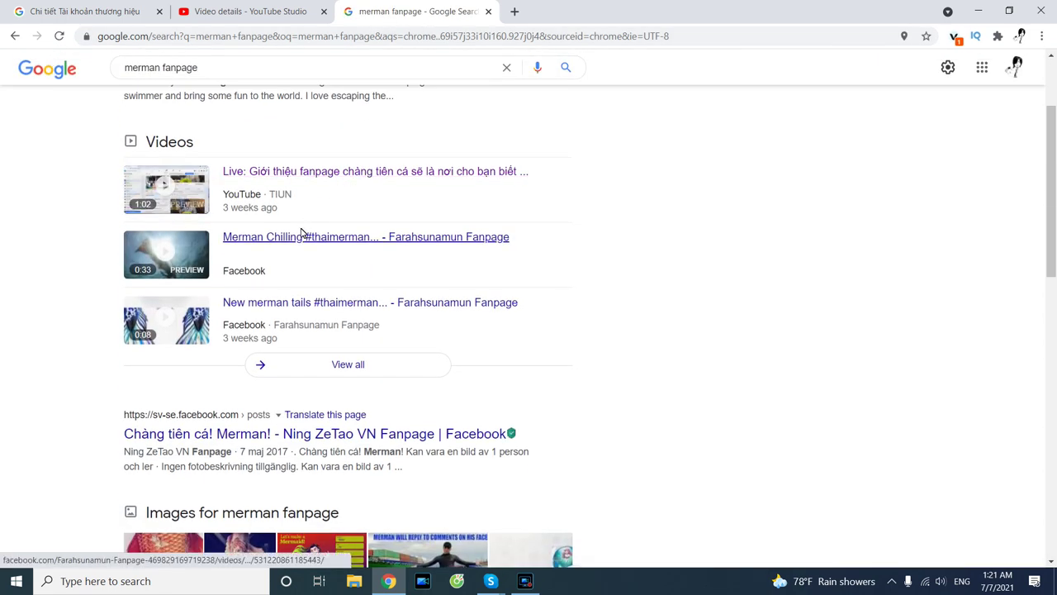
scroll(267, 302, down, 3)
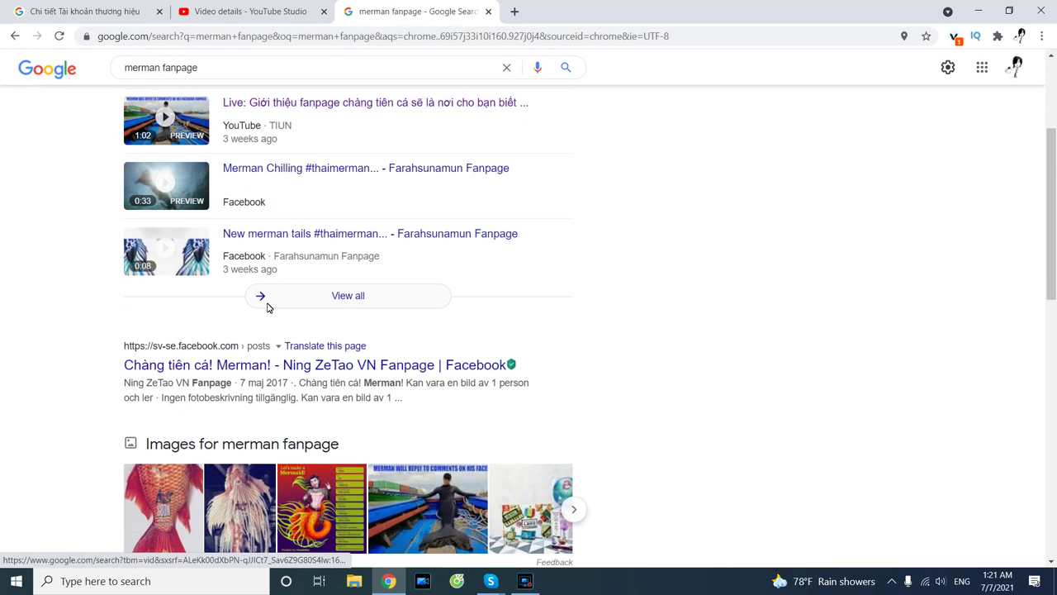
scroll(231, 305, down, 3)
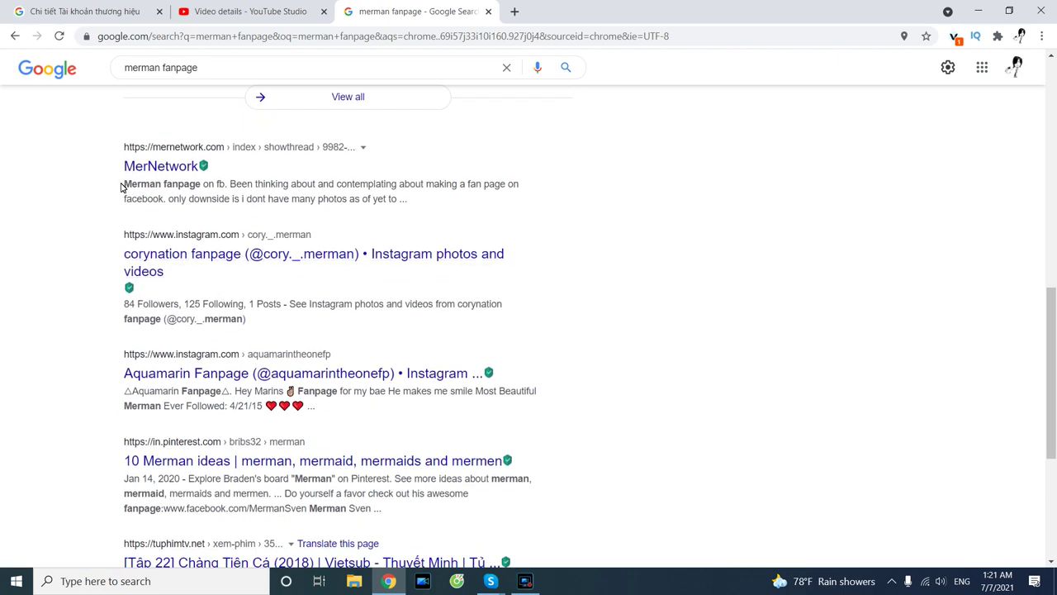
Copy the MerNetwork result snippet into the fanpage video's Studio description.
drag(265, 188, 509, 199)
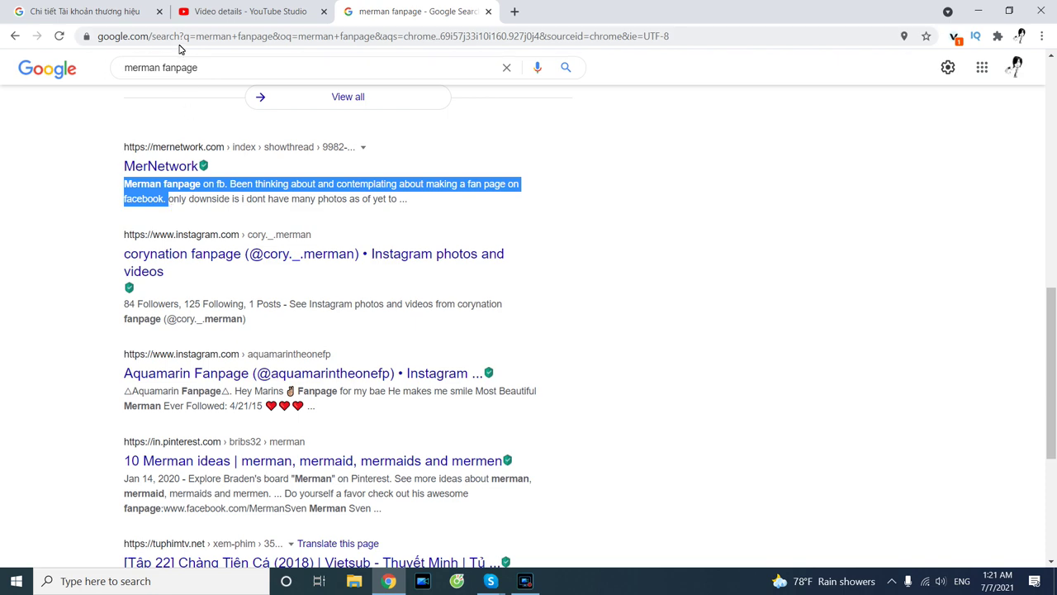
click(229, 17)
click(254, 238)
text(Merman fanpage on fb. Been thinking about and contemplating about making a fan page on facebook.)
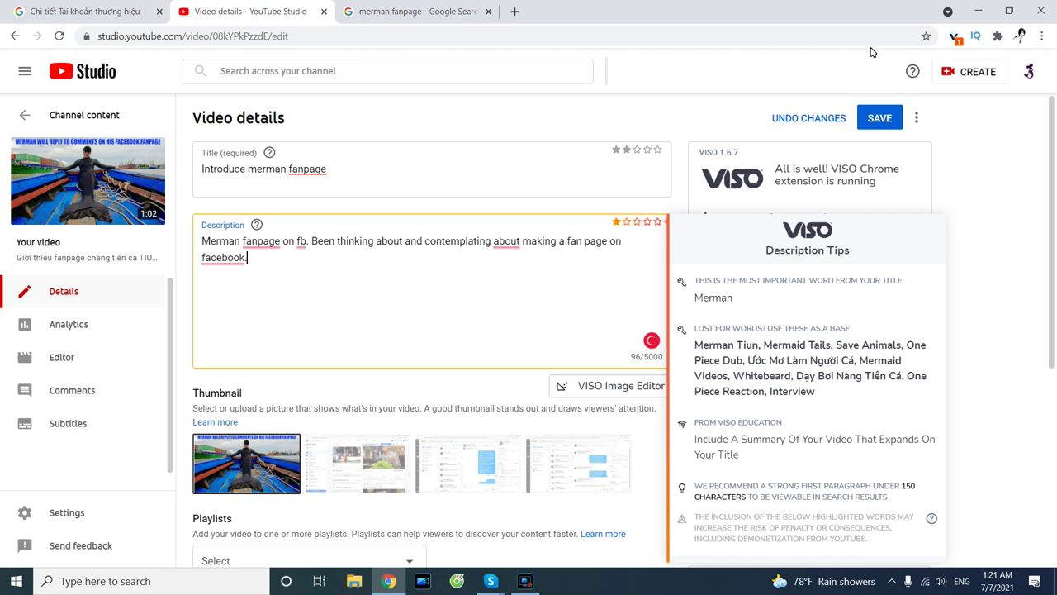
Save the fanpage video's new title and description, then load facebook.com in a new tab.
click(882, 121)
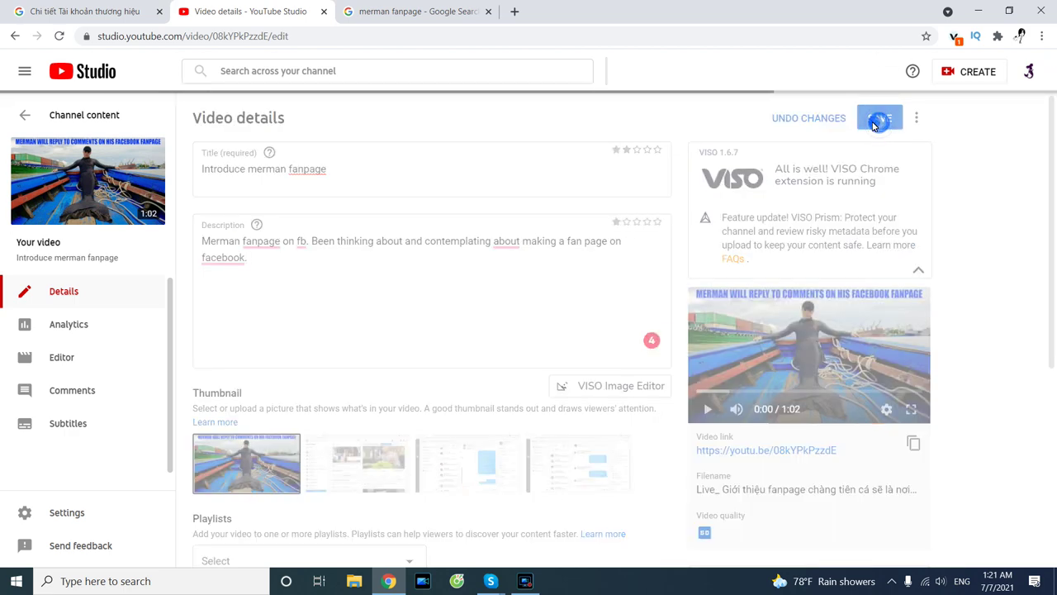
click(413, 12)
click(411, 37)
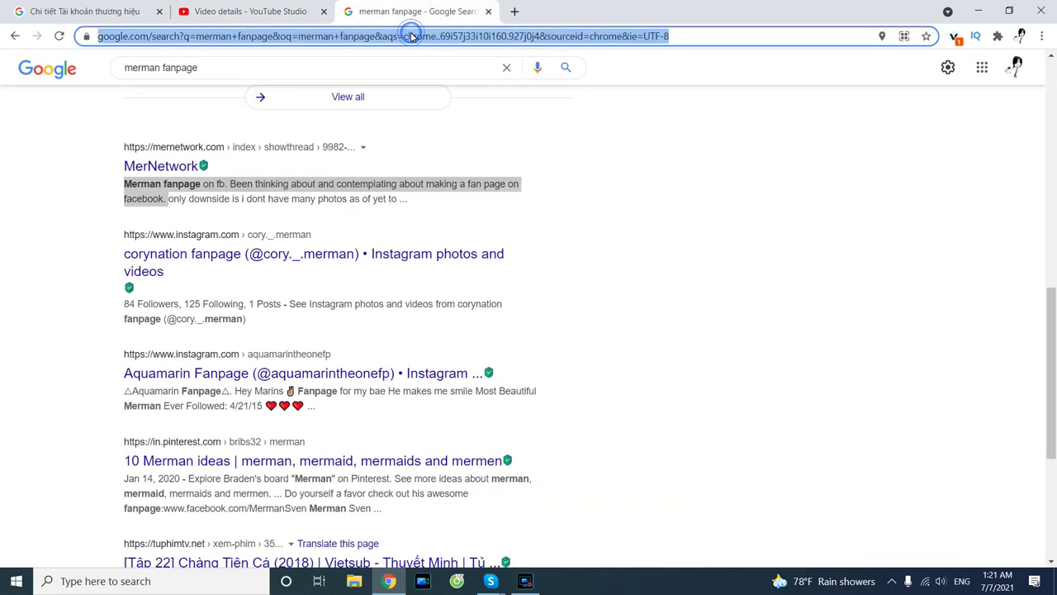
key(ctrl+t)
text(facebook.com)
key(Return)
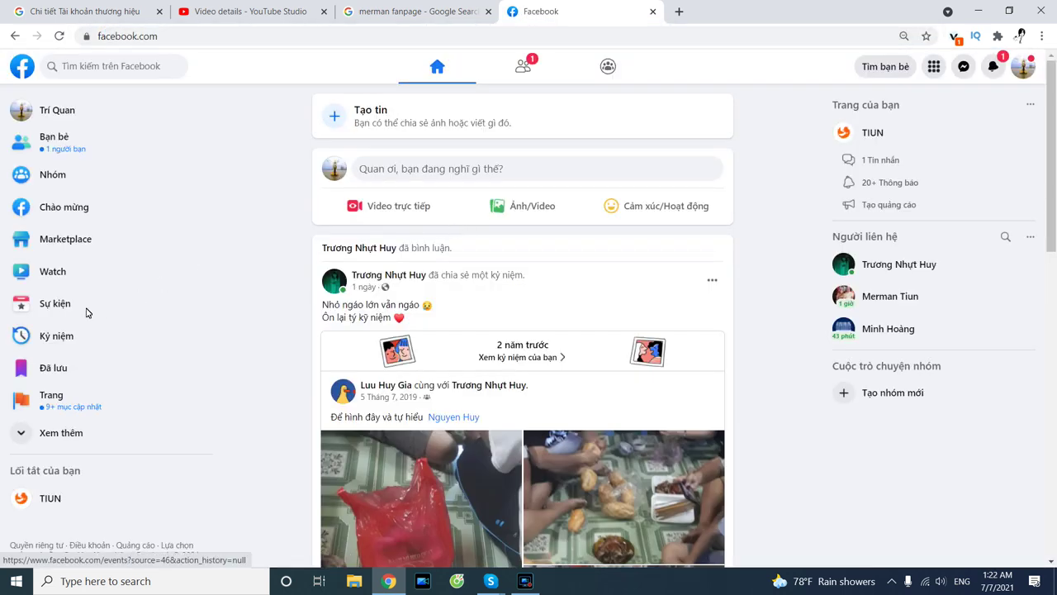
Search Facebook for a piano creator and open the second video result's full post.
click(144, 73)
text(hoang piano)
key(Return)
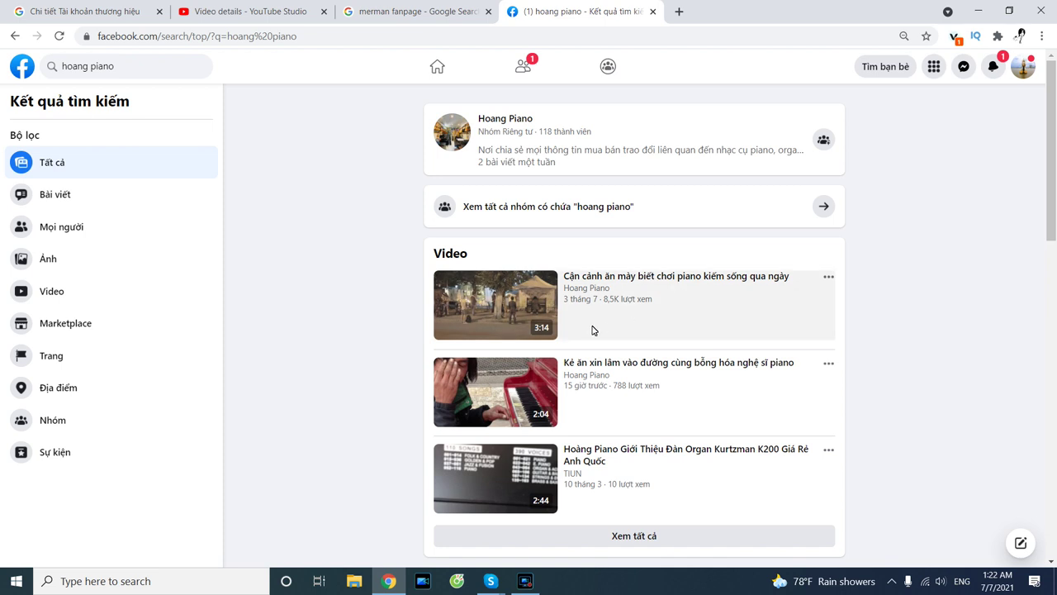
click(608, 363)
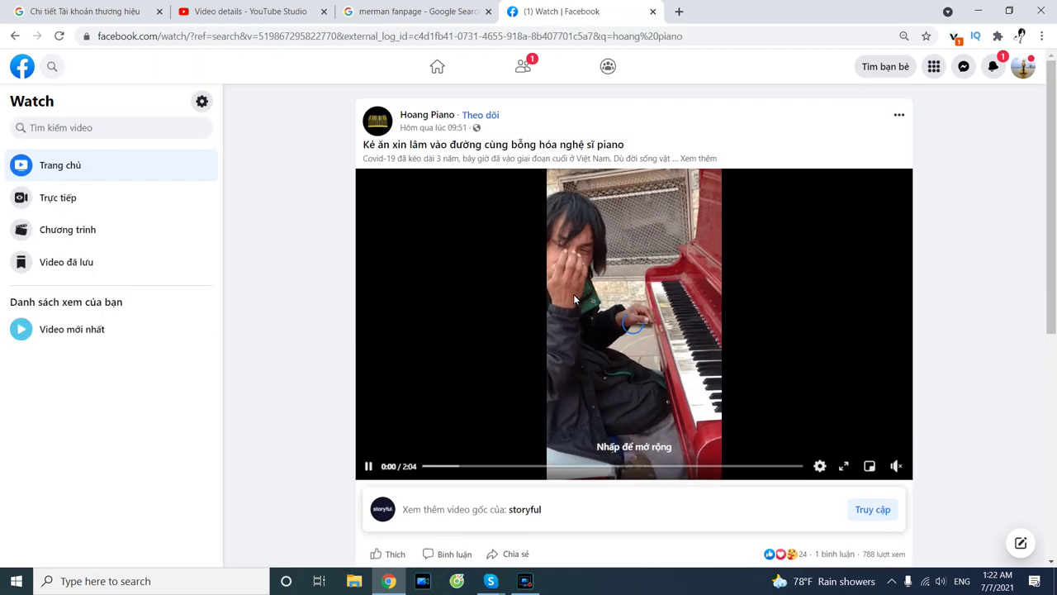
click(698, 158)
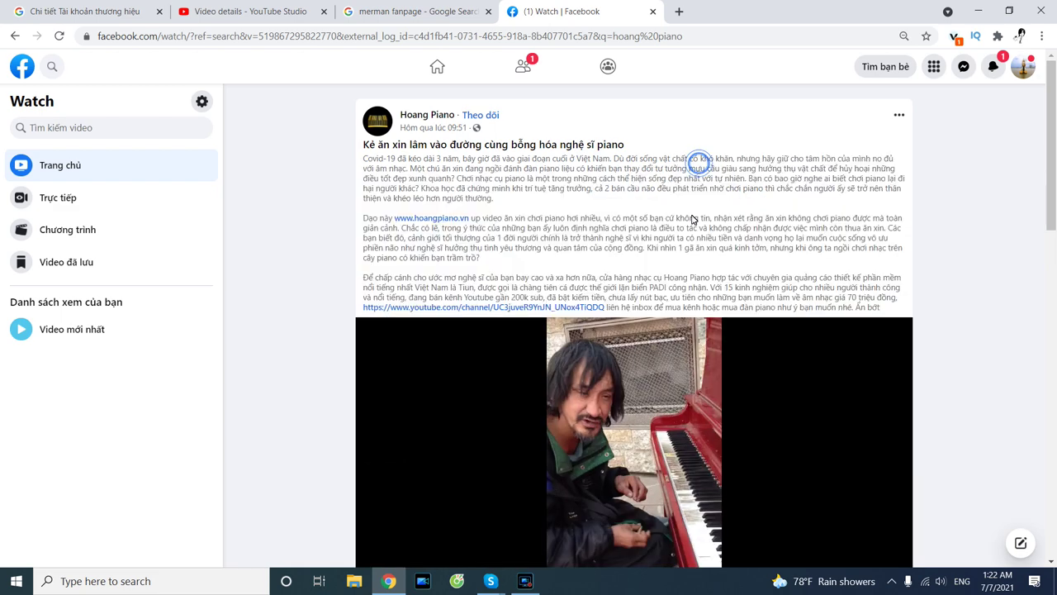
scroll(698, 165, down, 2)
click(548, 243)
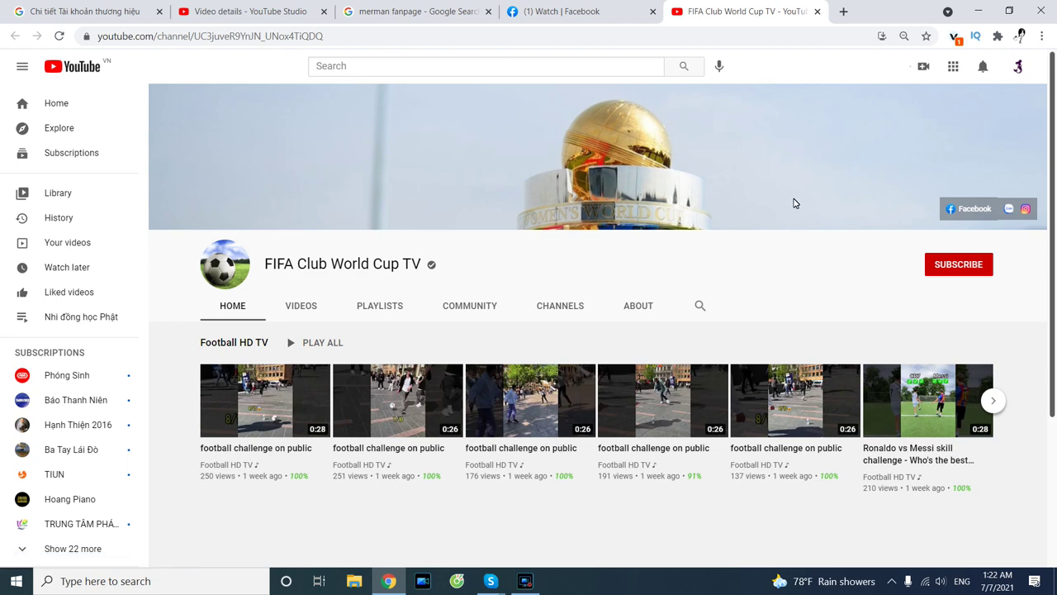
Close the FIFA Club World Cup TV and Facebook Watch tabs, returning to YouTube Studio.
click(818, 13)
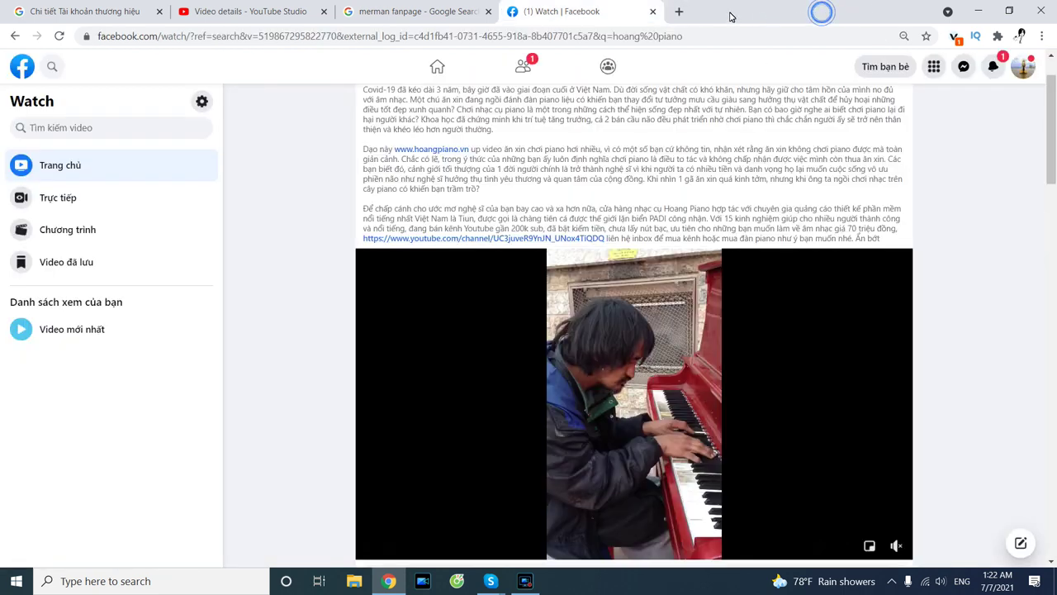
click(652, 12)
click(238, 18)
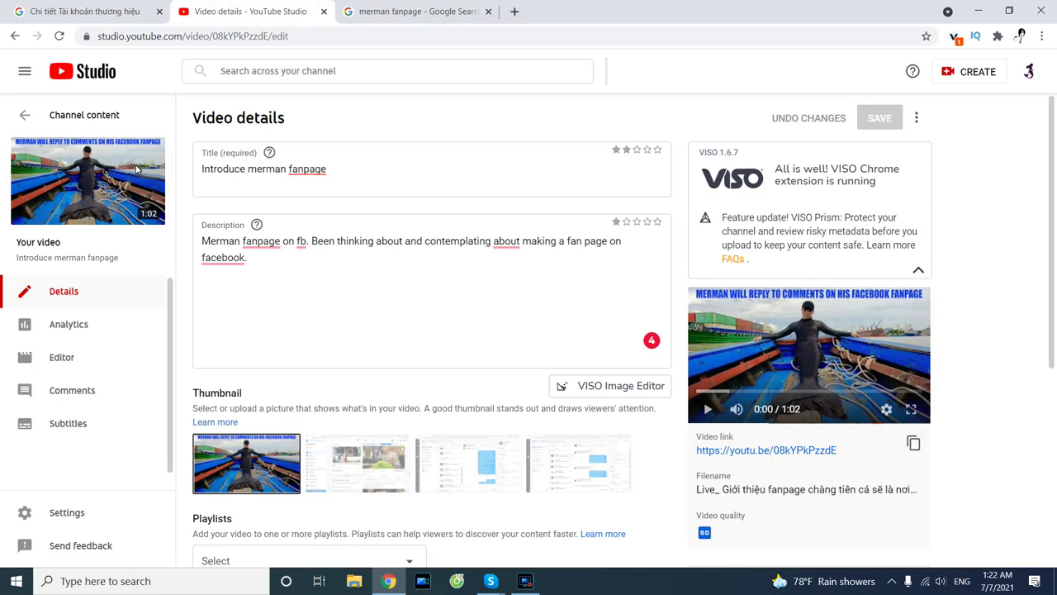
Return to Channel content, scroll the uploads, then select the query on the merman fanpage search tab.
click(27, 118)
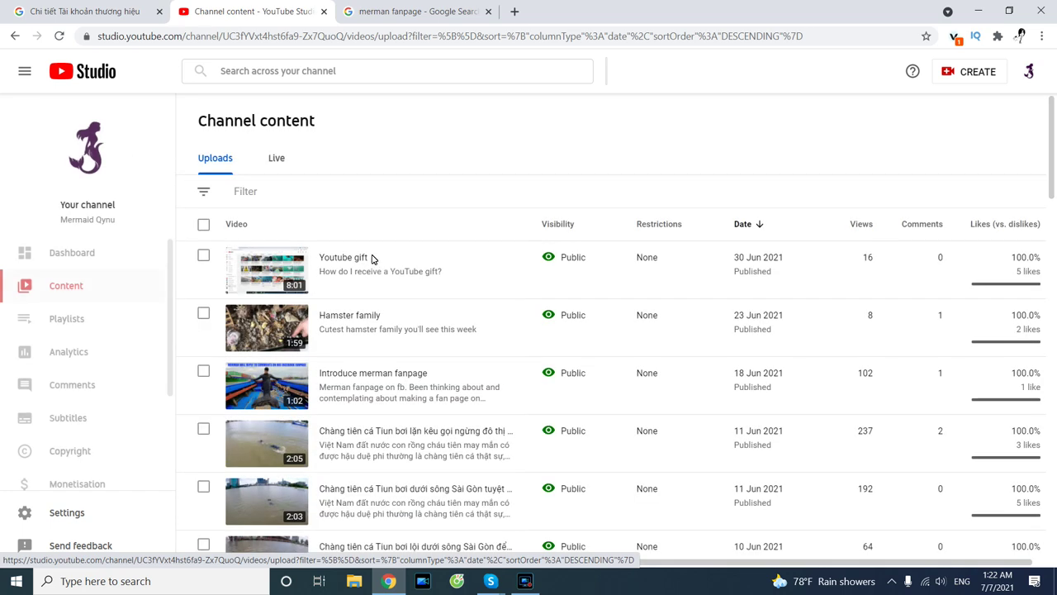
scroll(380, 272, down, 2)
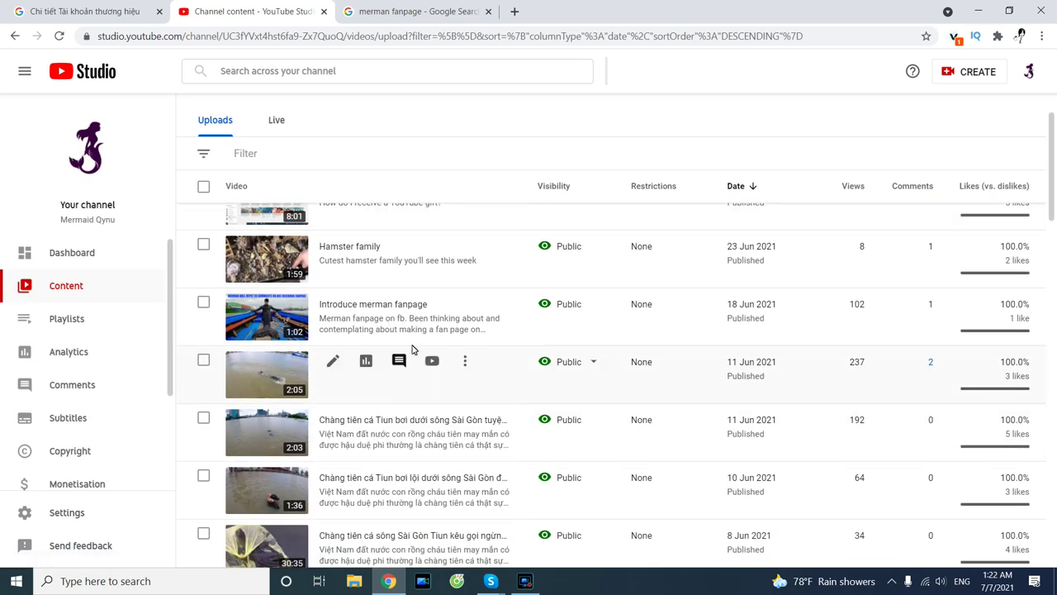
scroll(413, 430, down, 3)
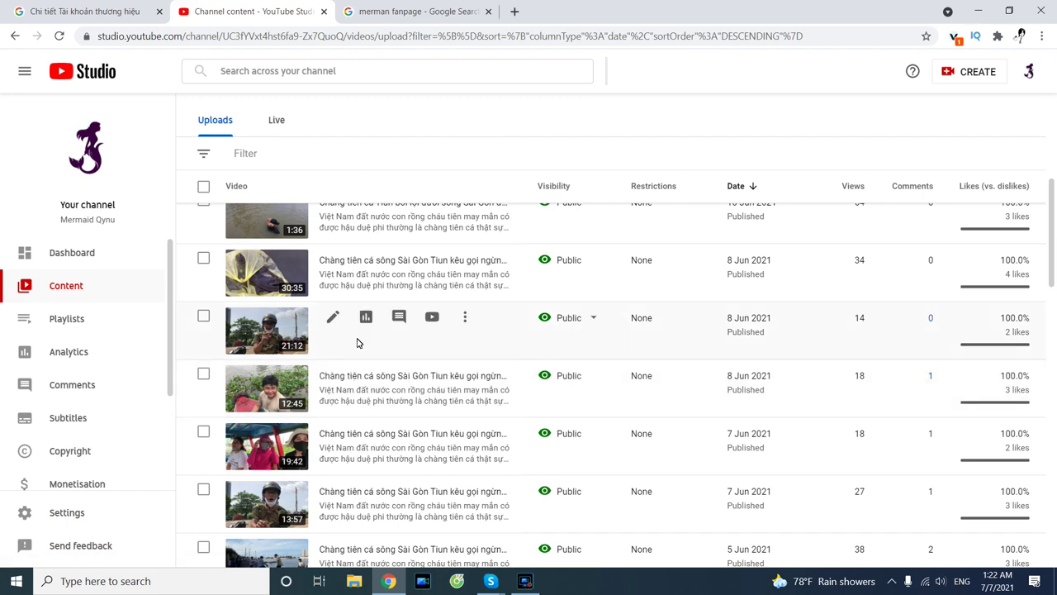
scroll(344, 361, down, 1)
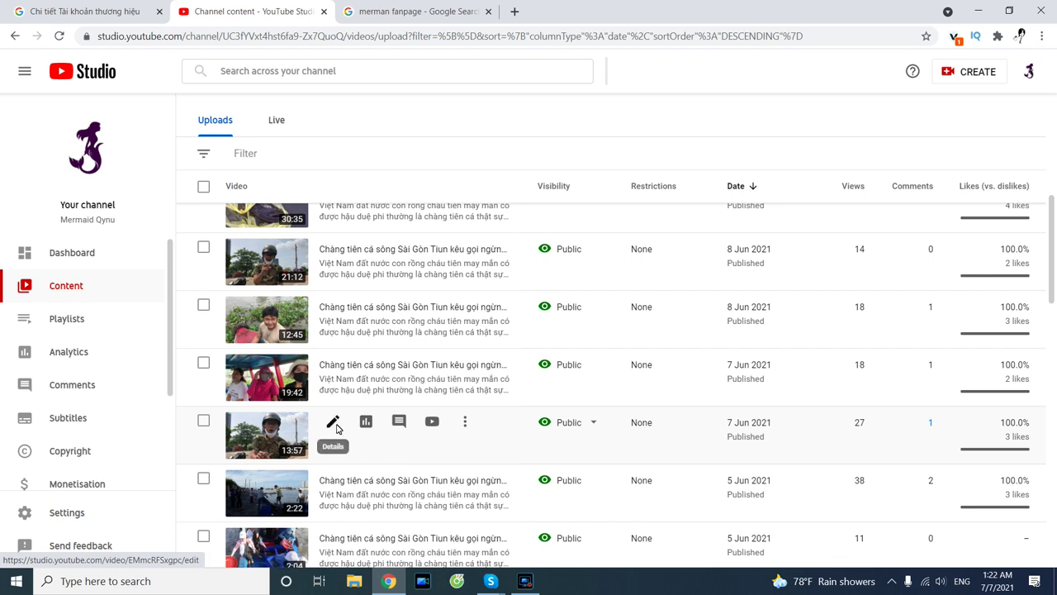
scroll(347, 431, down, 2)
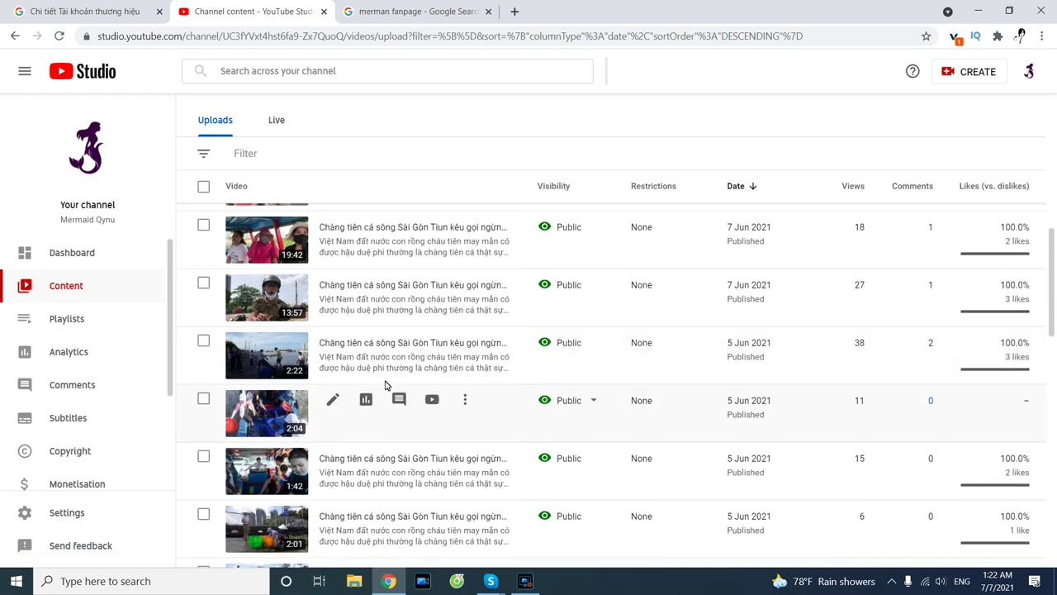
scroll(351, 380, down, 6)
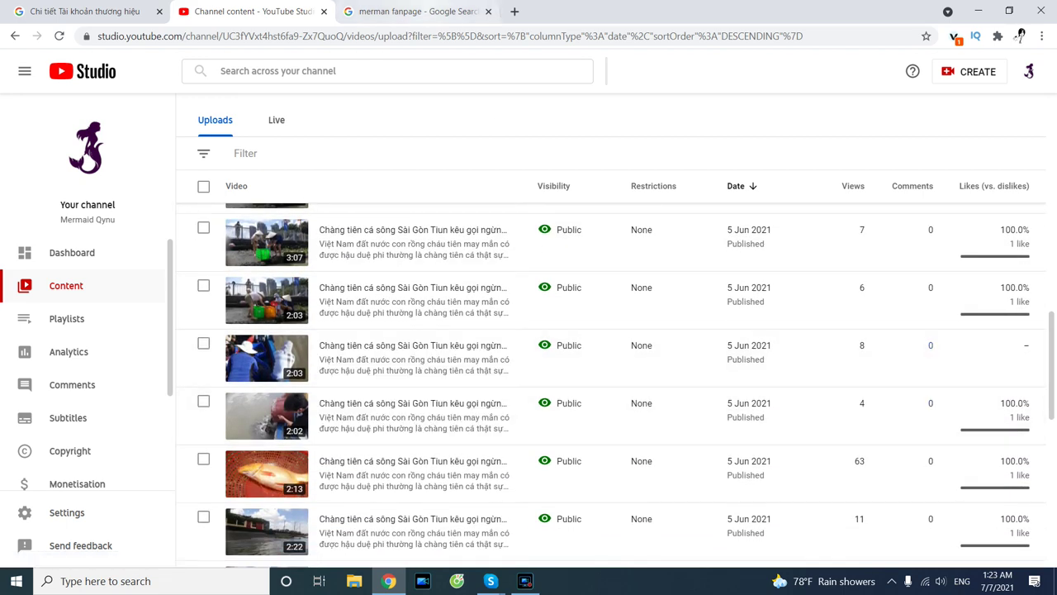
click(423, 13)
drag(257, 72, 88, 70)
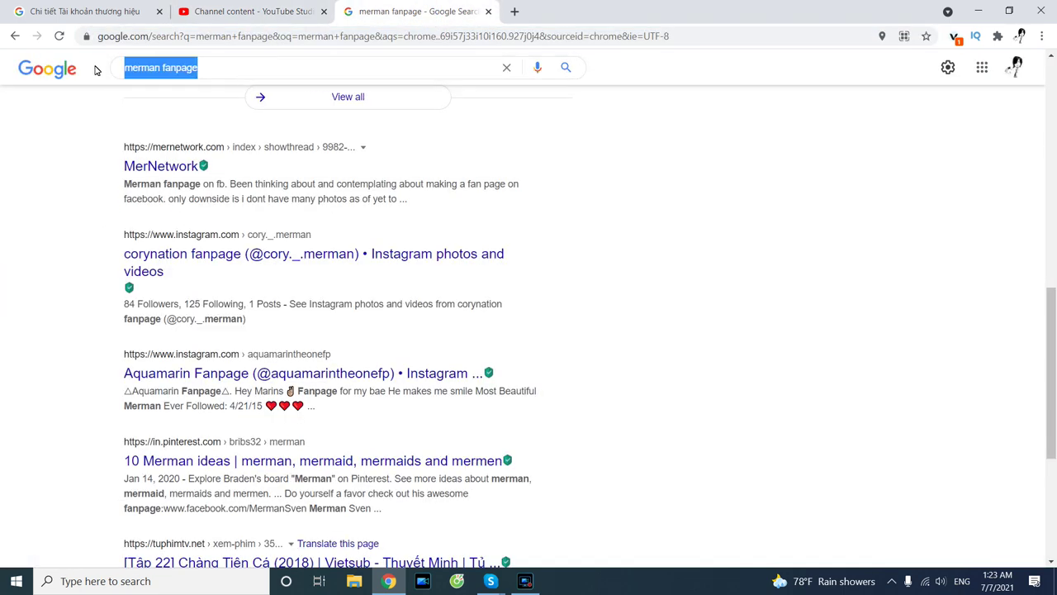
Search Google for 'fish releasing'.
text(fis)
text(h)
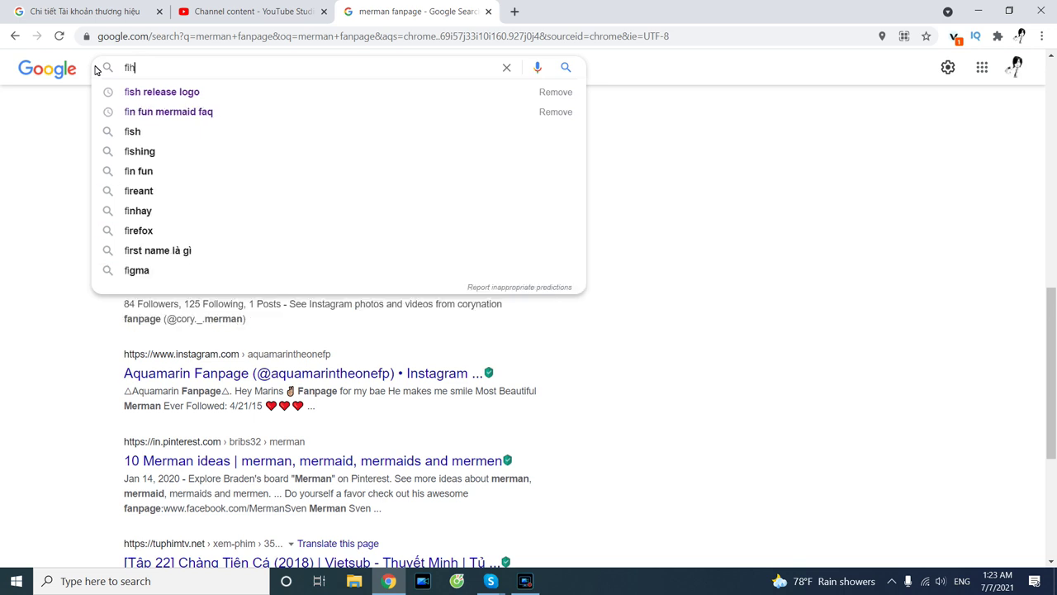
key(BackSpace)
text(sh re)
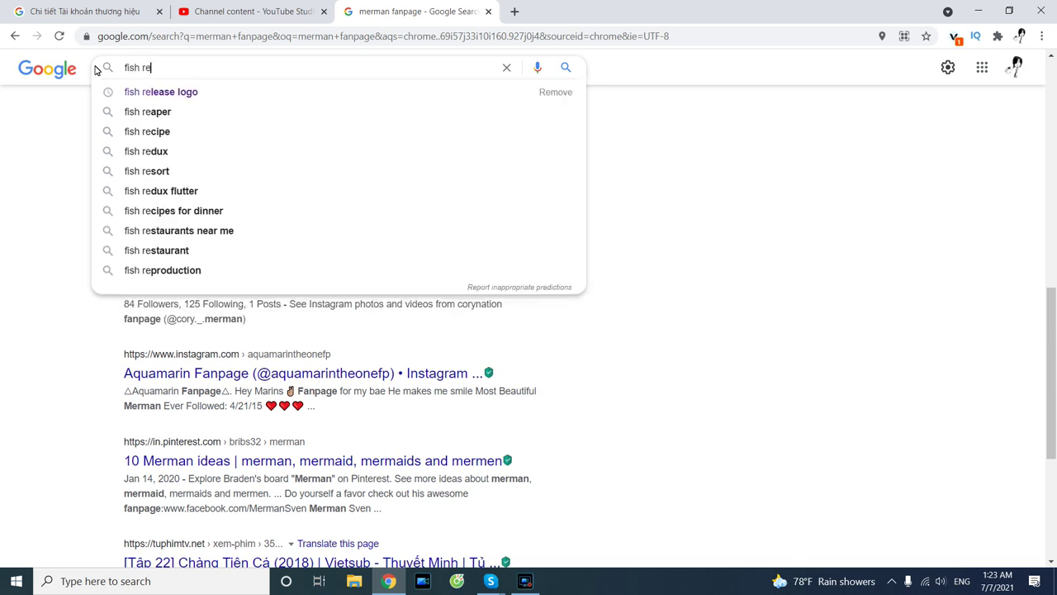
text(leasing)
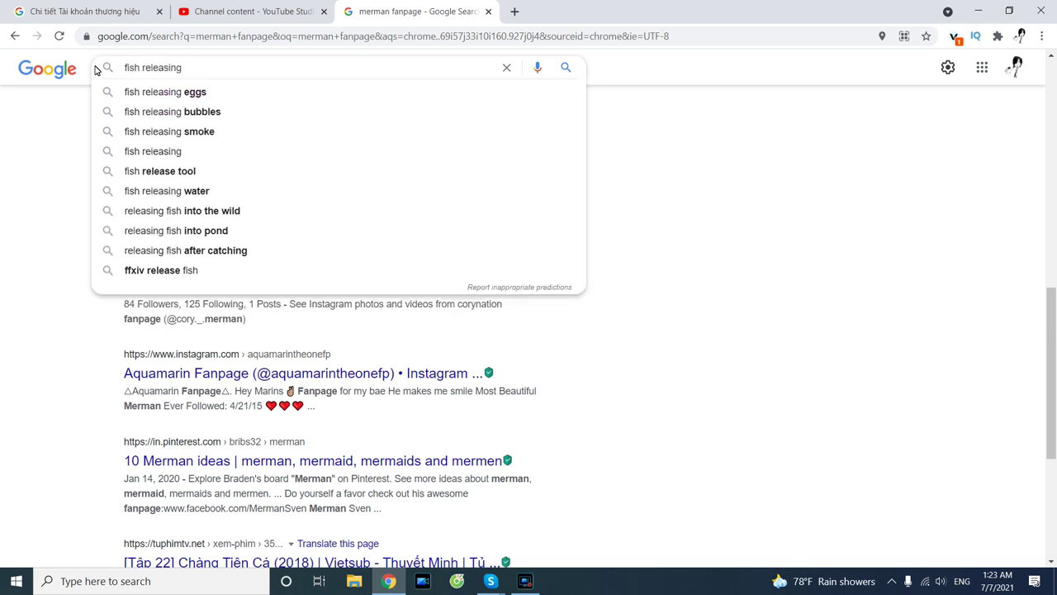
key(Return)
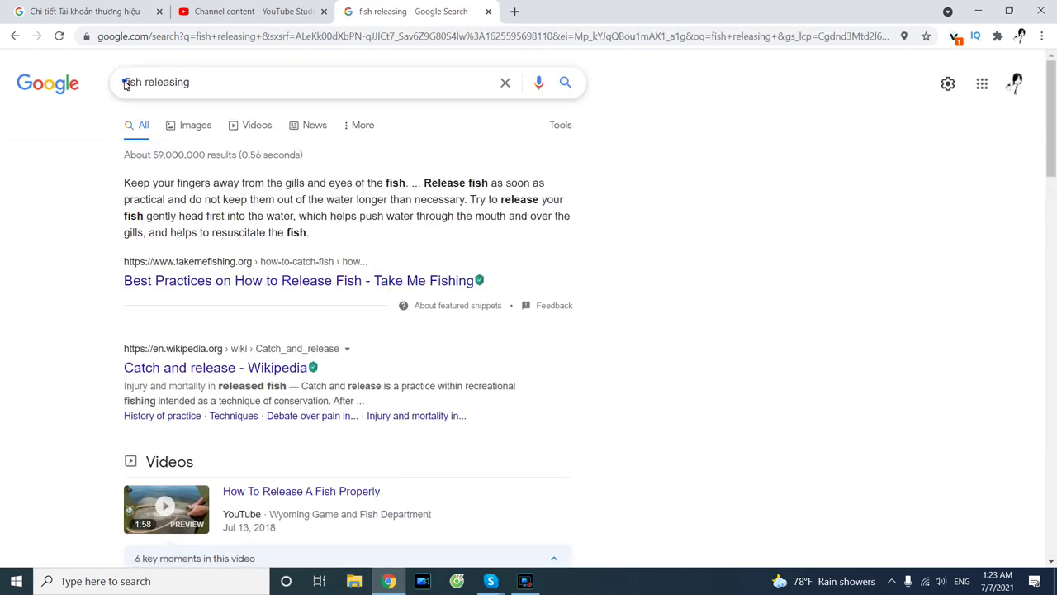
Refine the search to 'fish releasing of merman tiun', then close the results tab.
click(212, 81)
text(of)
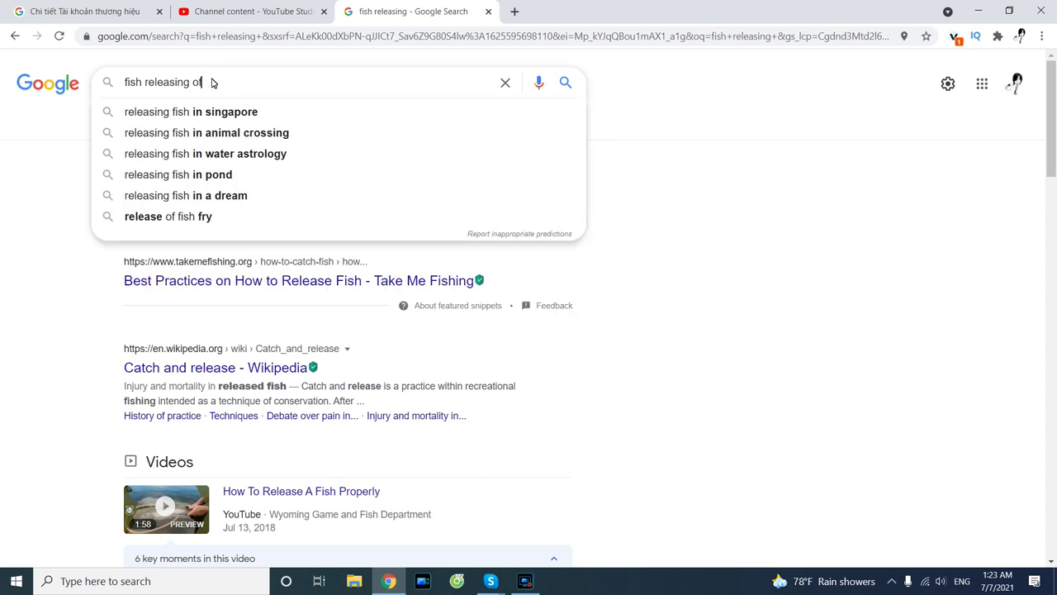
text( merman tiun)
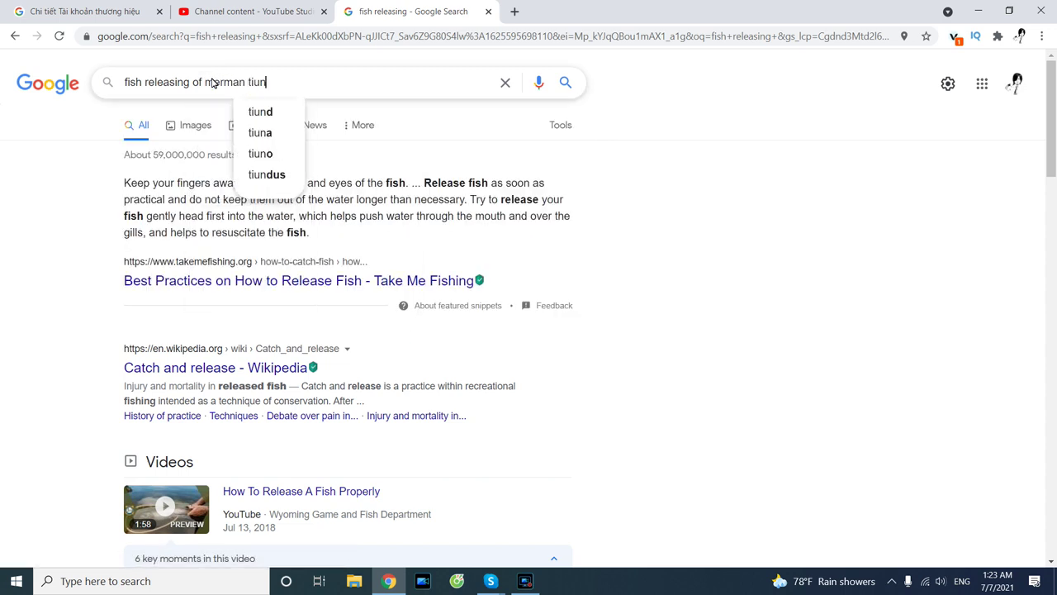
key(Return)
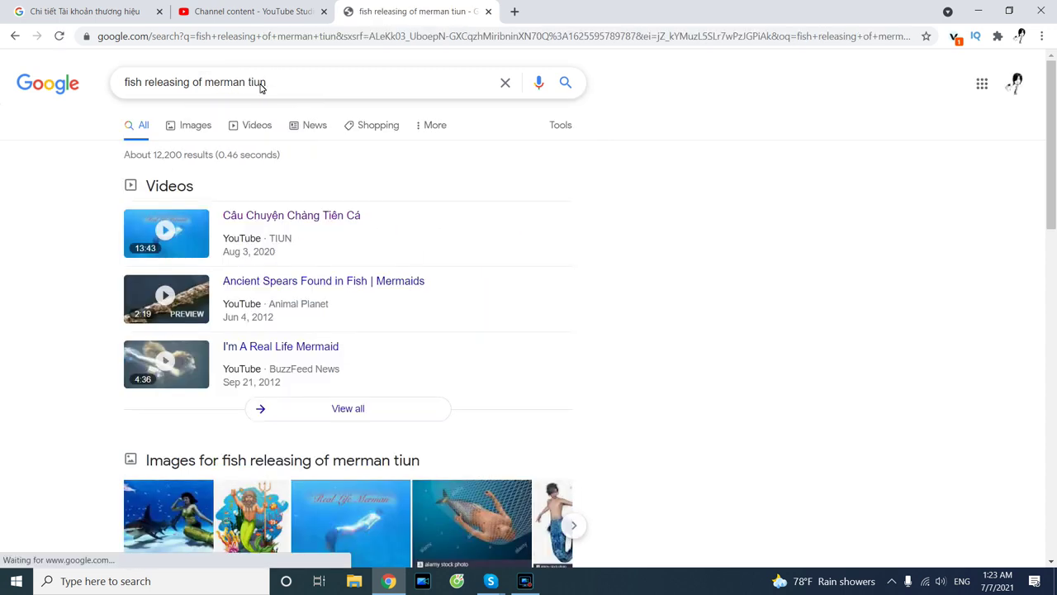
drag(285, 88, 91, 103)
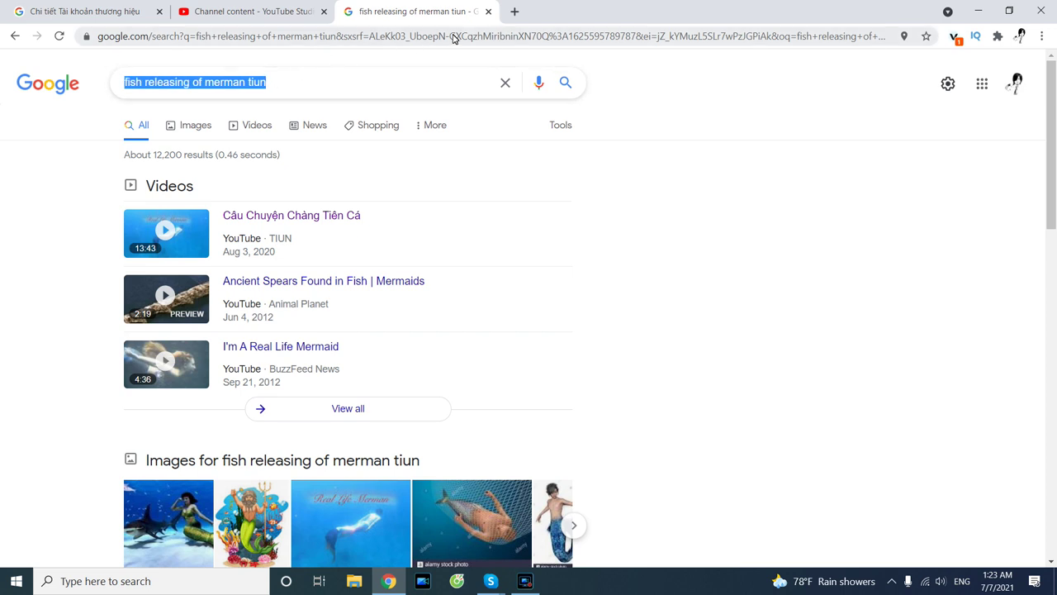
click(488, 12)
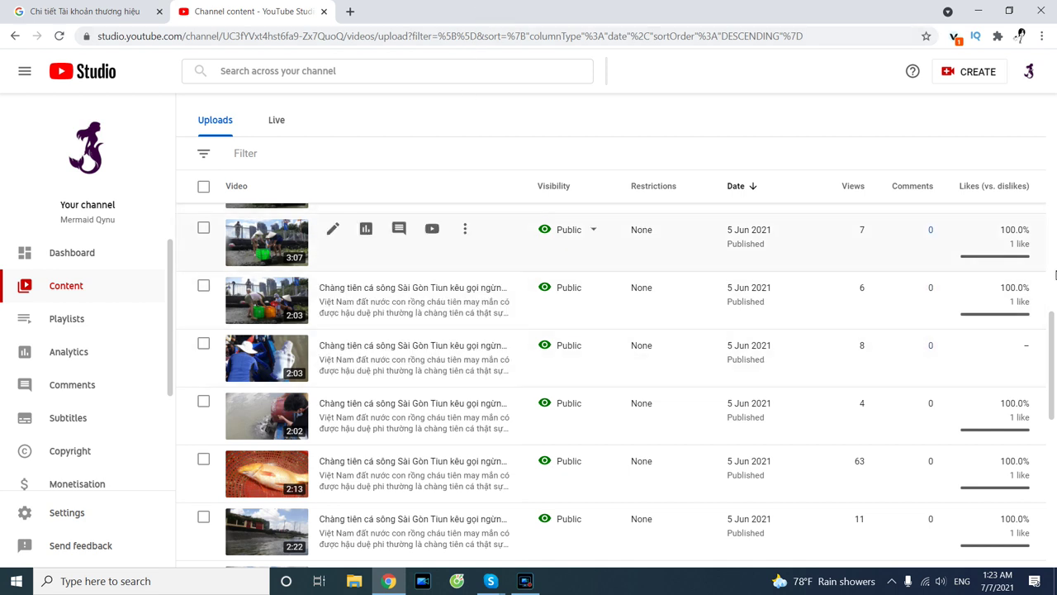
Go to the channel's public YouTube page through the account avatar's Your channel option.
scroll(1052, 338, up, 1)
drag(1052, 339, 1039, 362)
scroll(1040, 362, down, 1)
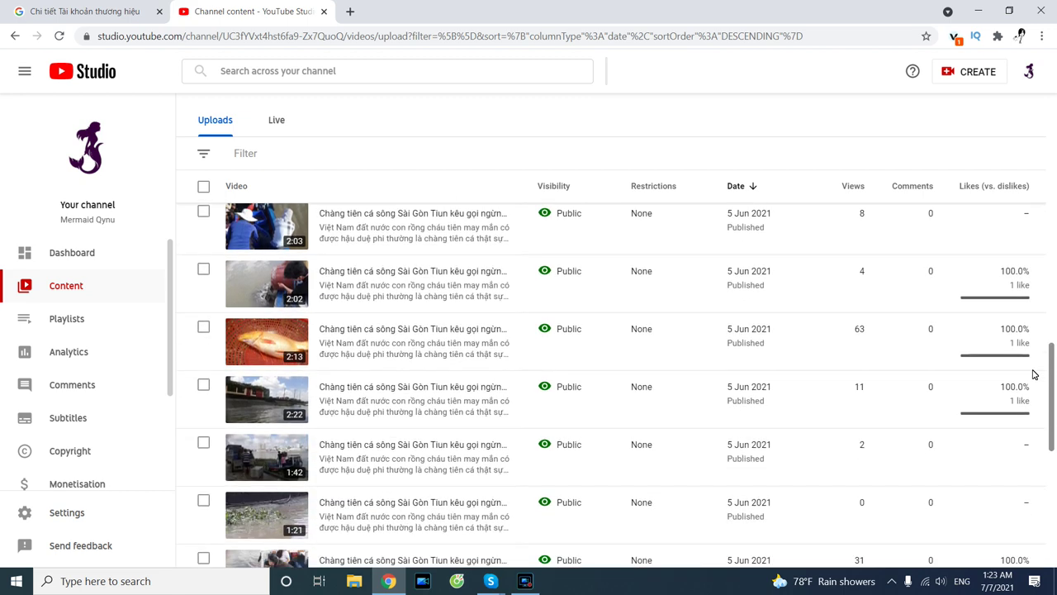
click(1027, 72)
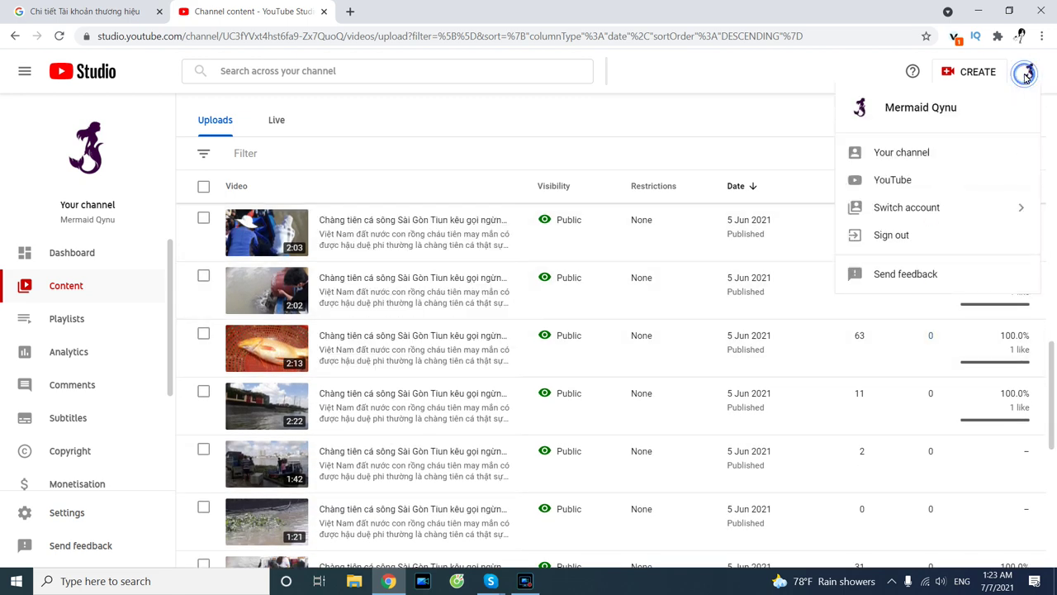
click(765, 123)
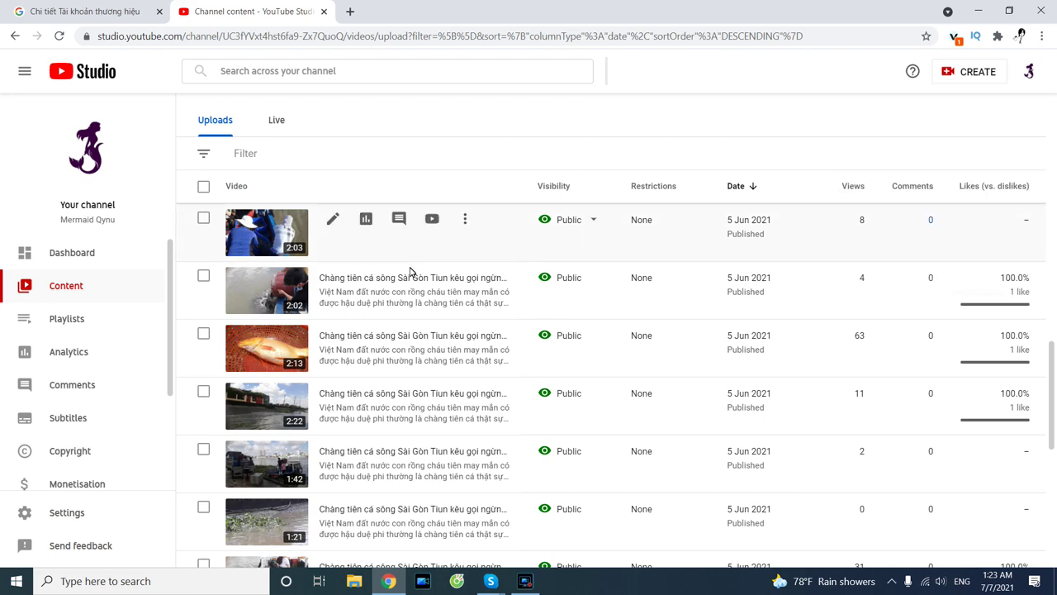
scroll(419, 433, down, 1)
scroll(420, 433, down, 3)
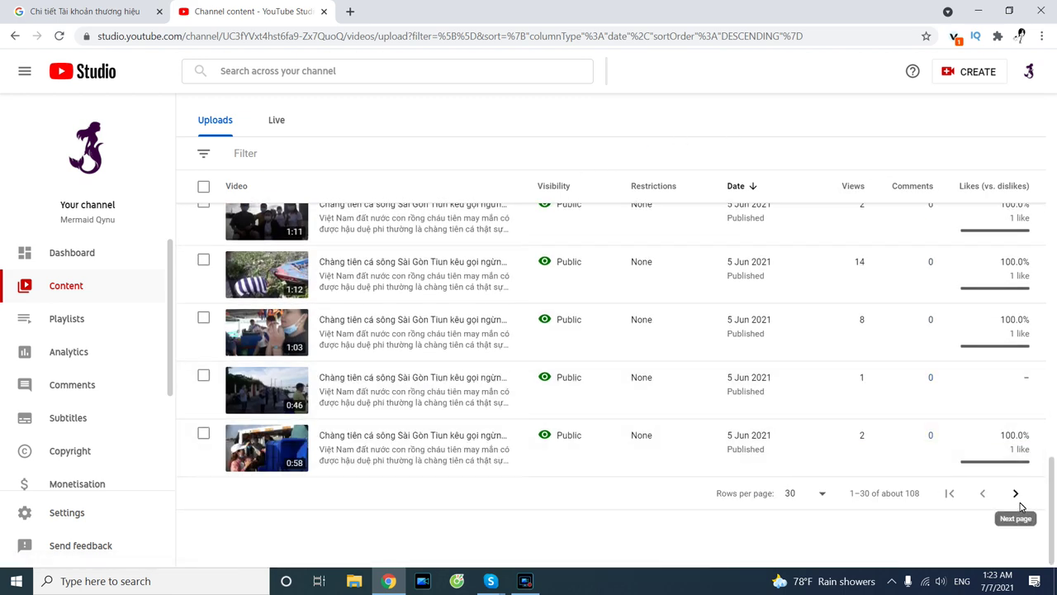
scroll(687, 454, up, 5)
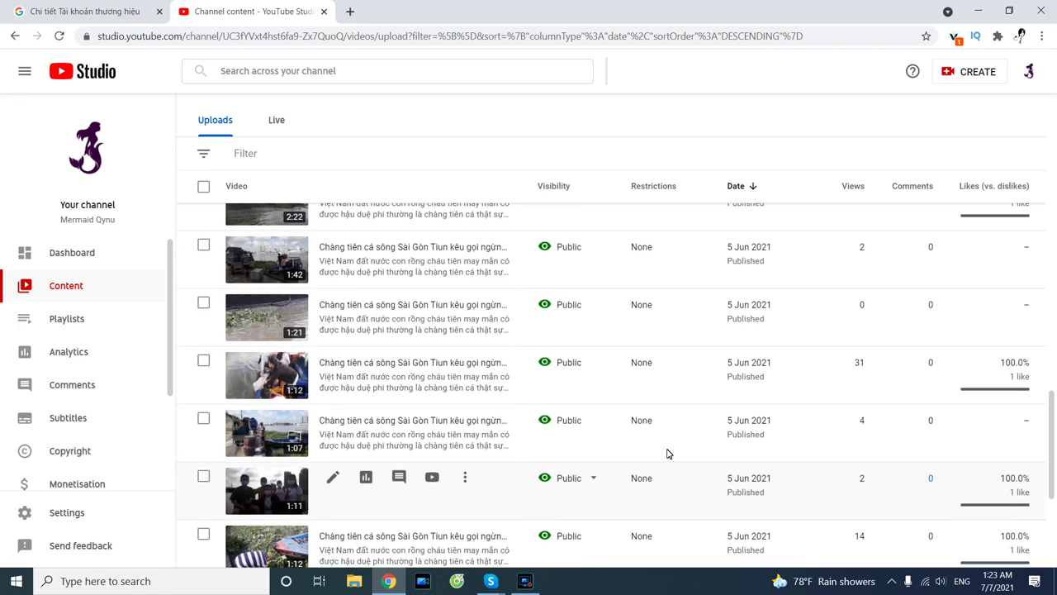
click(1028, 73)
click(880, 159)
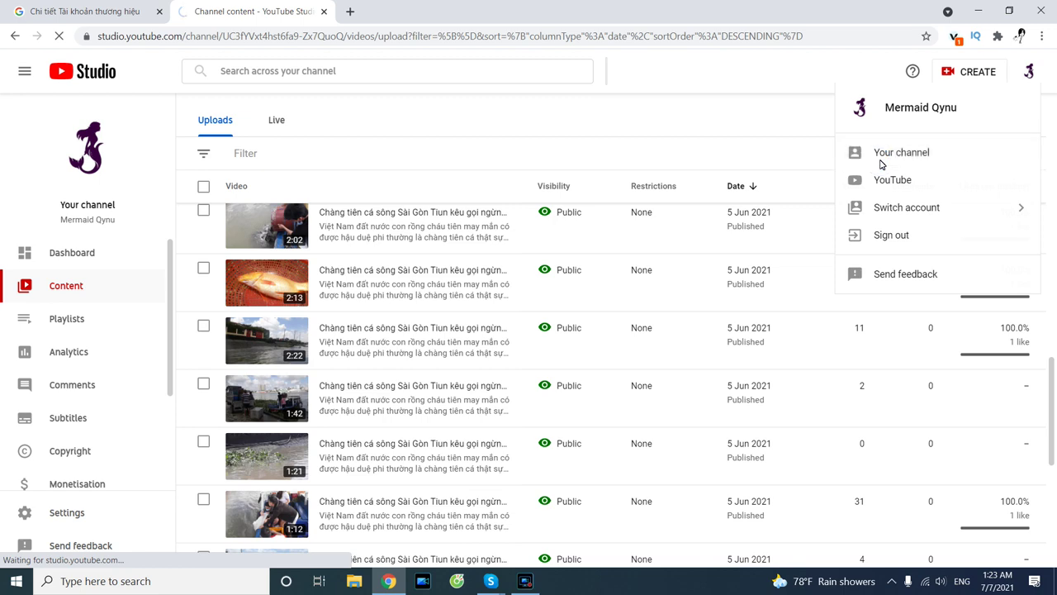